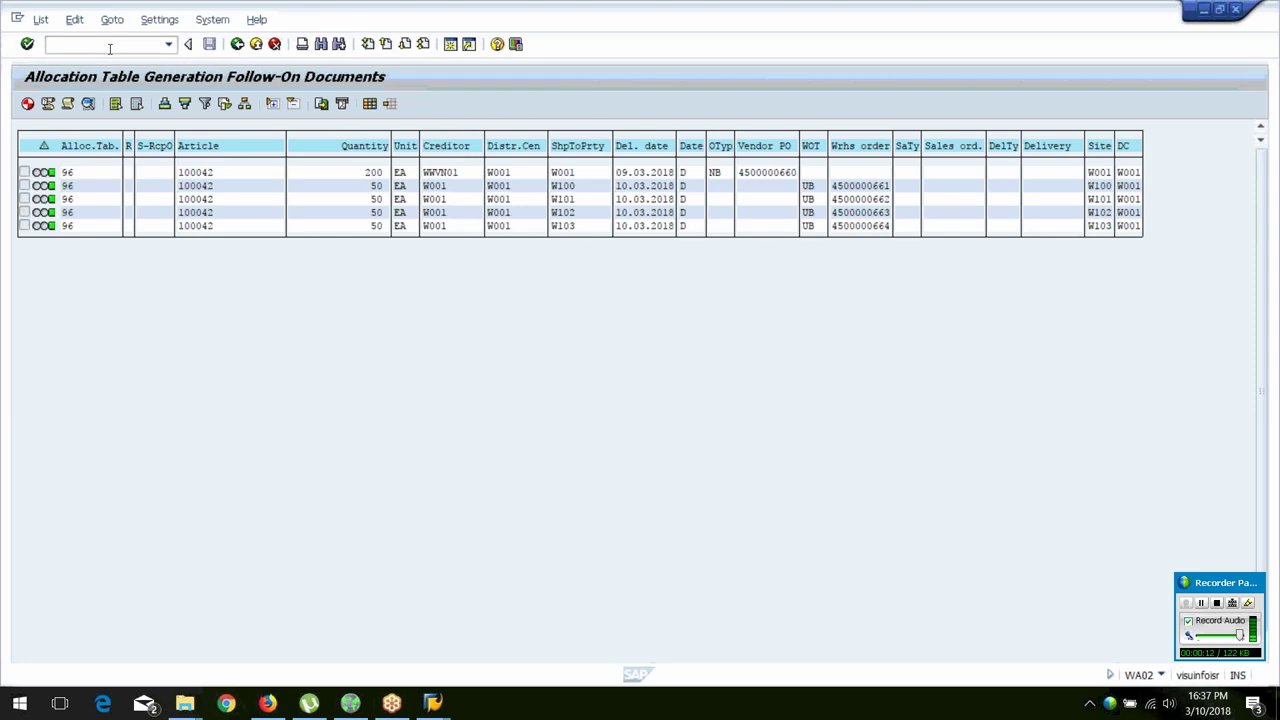
Open transaction WAK1 and review the list of available promotion types without selecting a different one.
type("/nwak1")
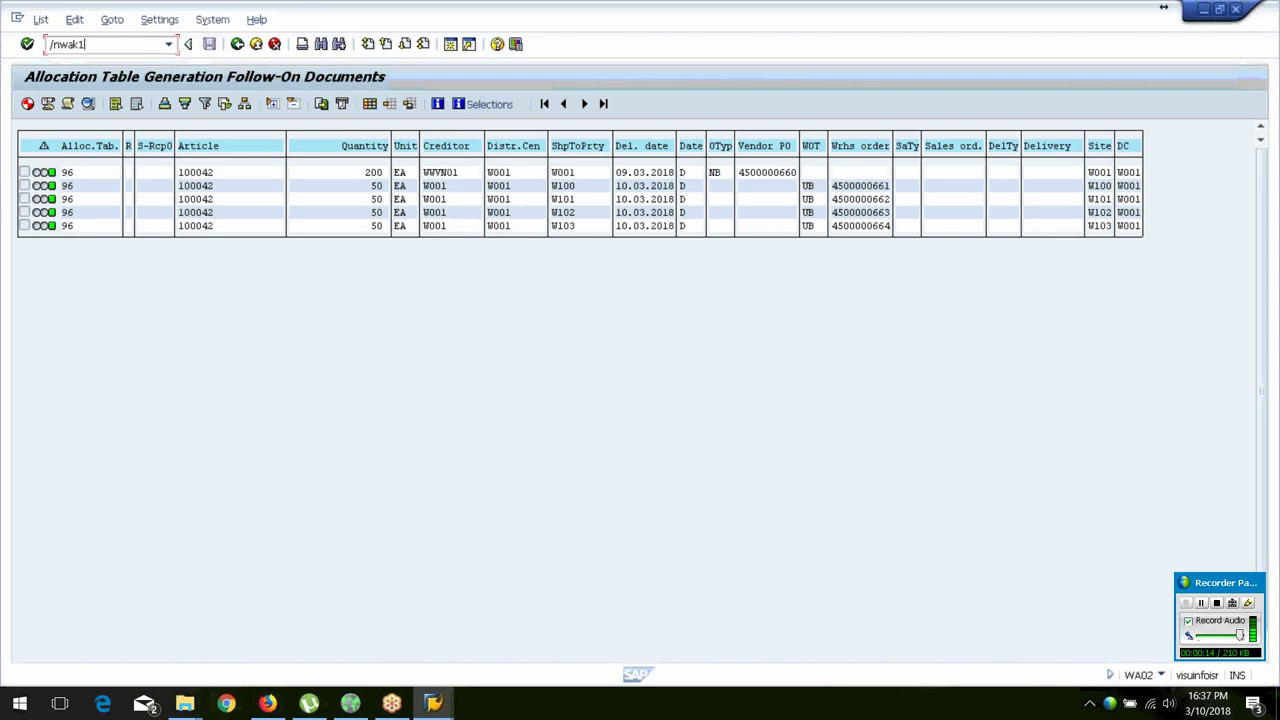
key("Return")
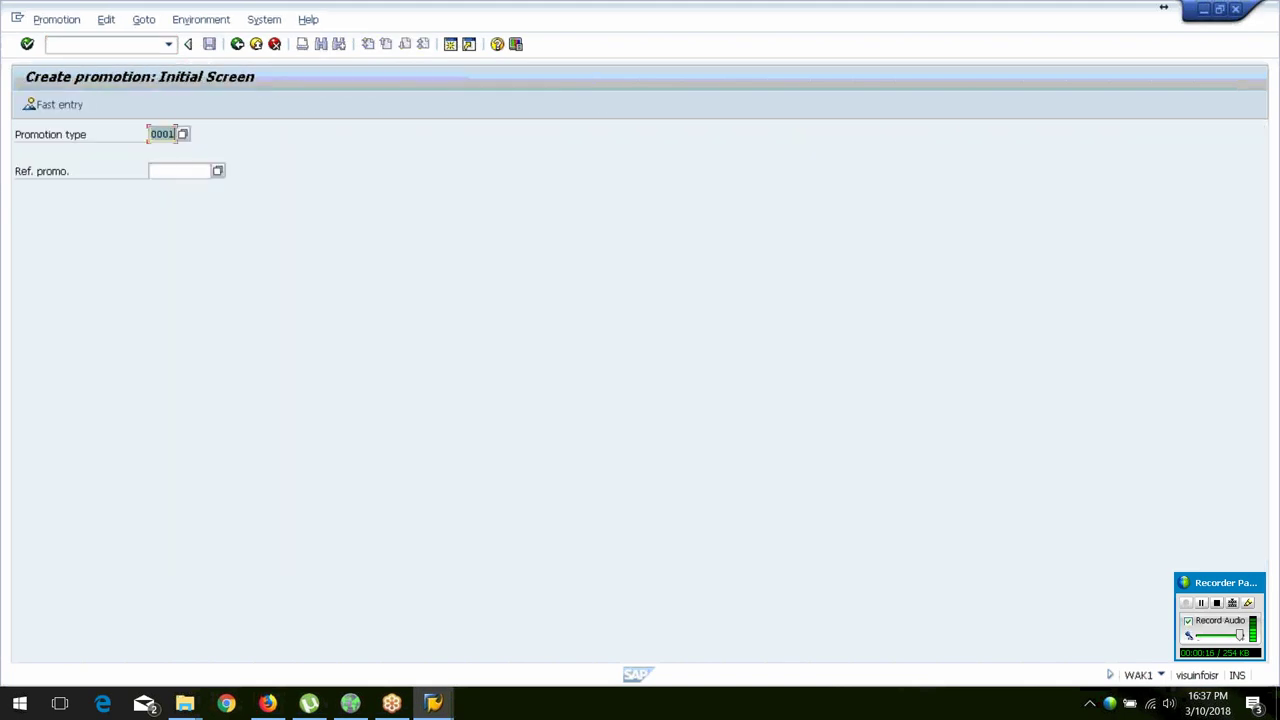
left_click(166, 138)
key("Return")
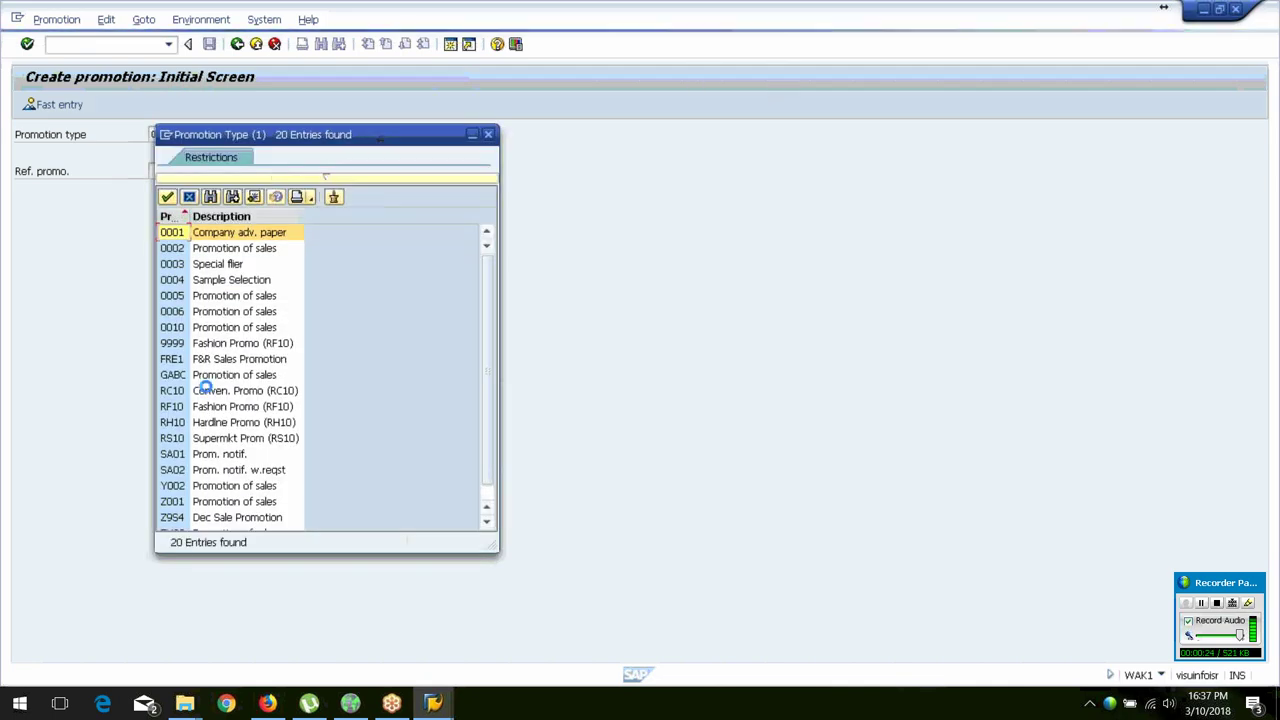
left_click(487, 497)
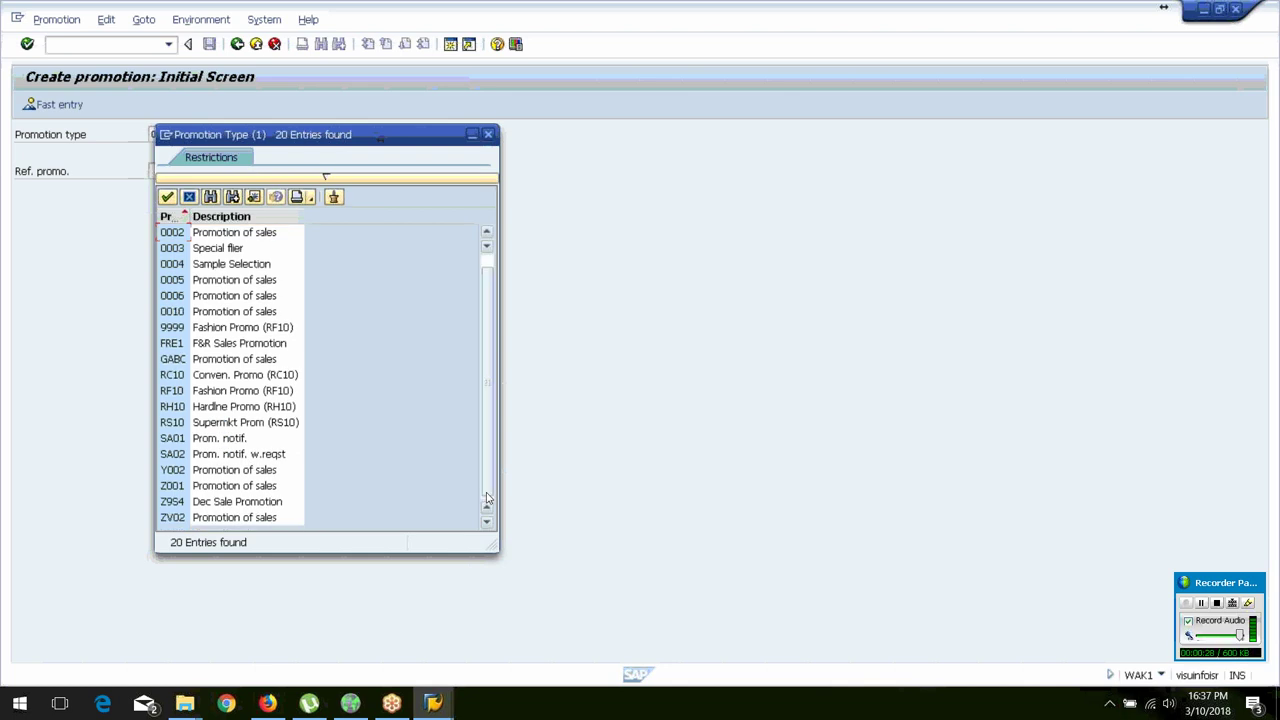
scroll(487, 420, "up", 1)
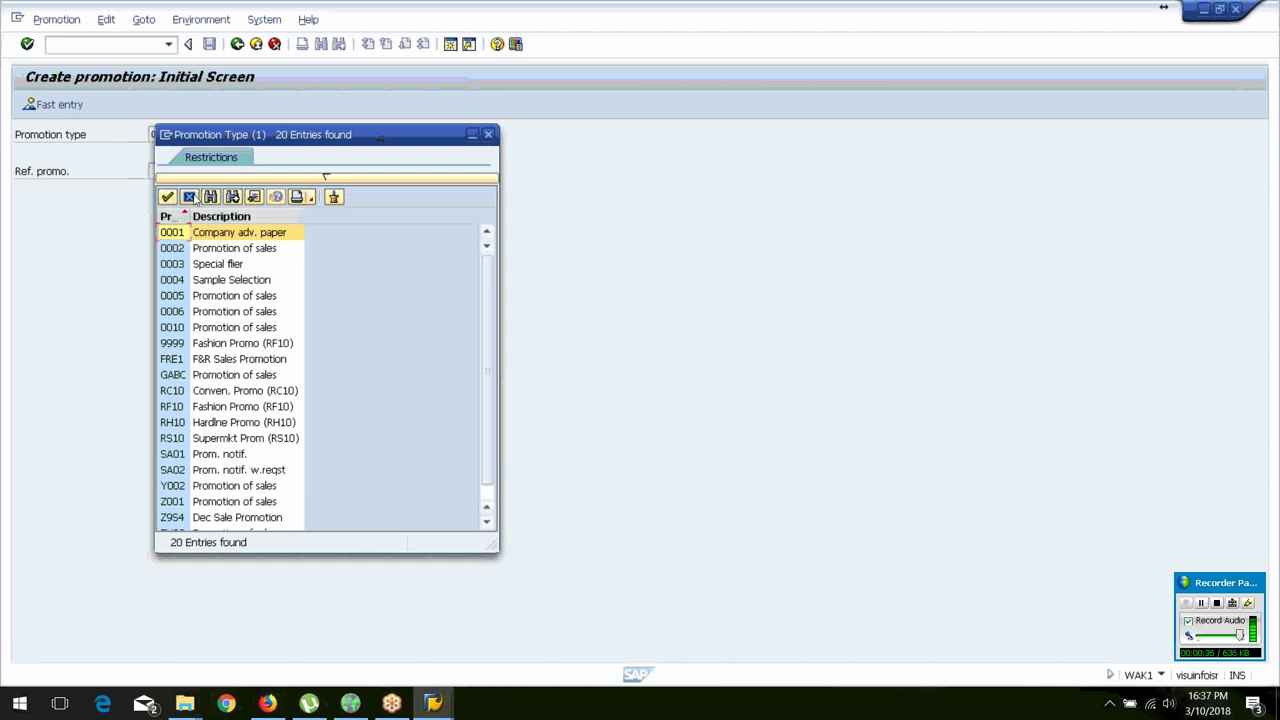
left_click(194, 197)
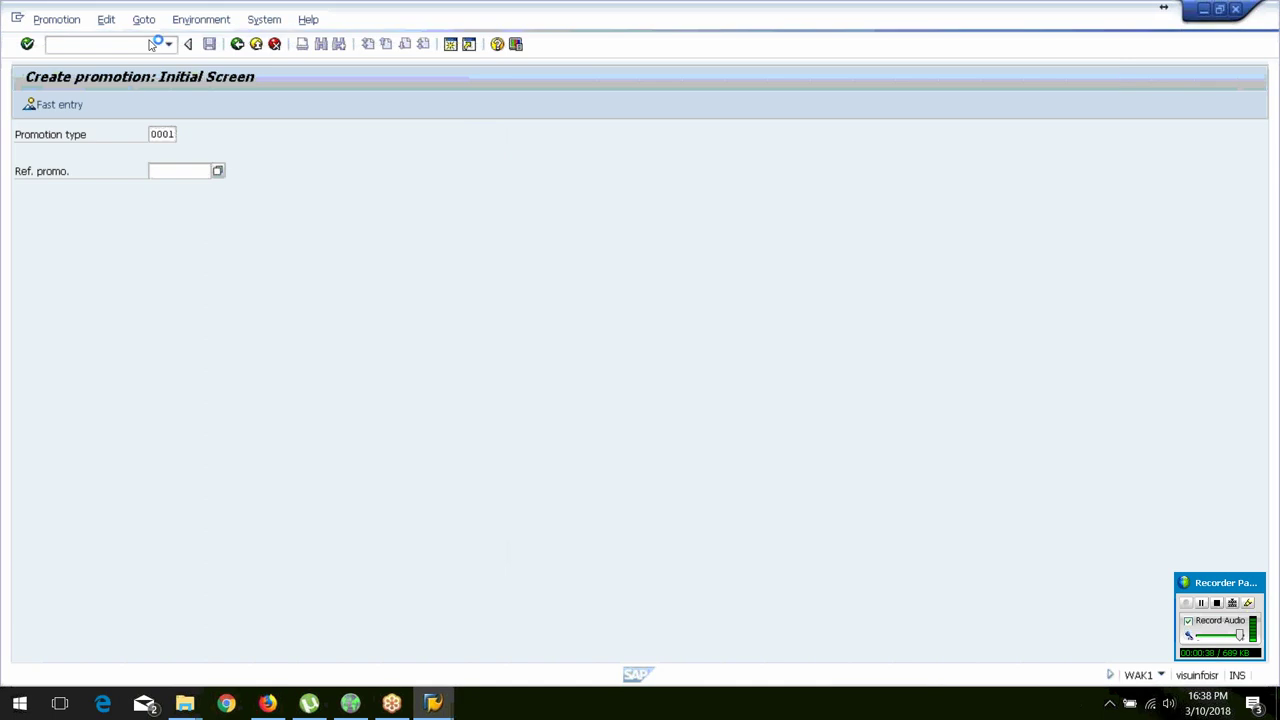
Go to the SPRO customizing transaction and display the SAP Reference IMG.
left_click(142, 44)
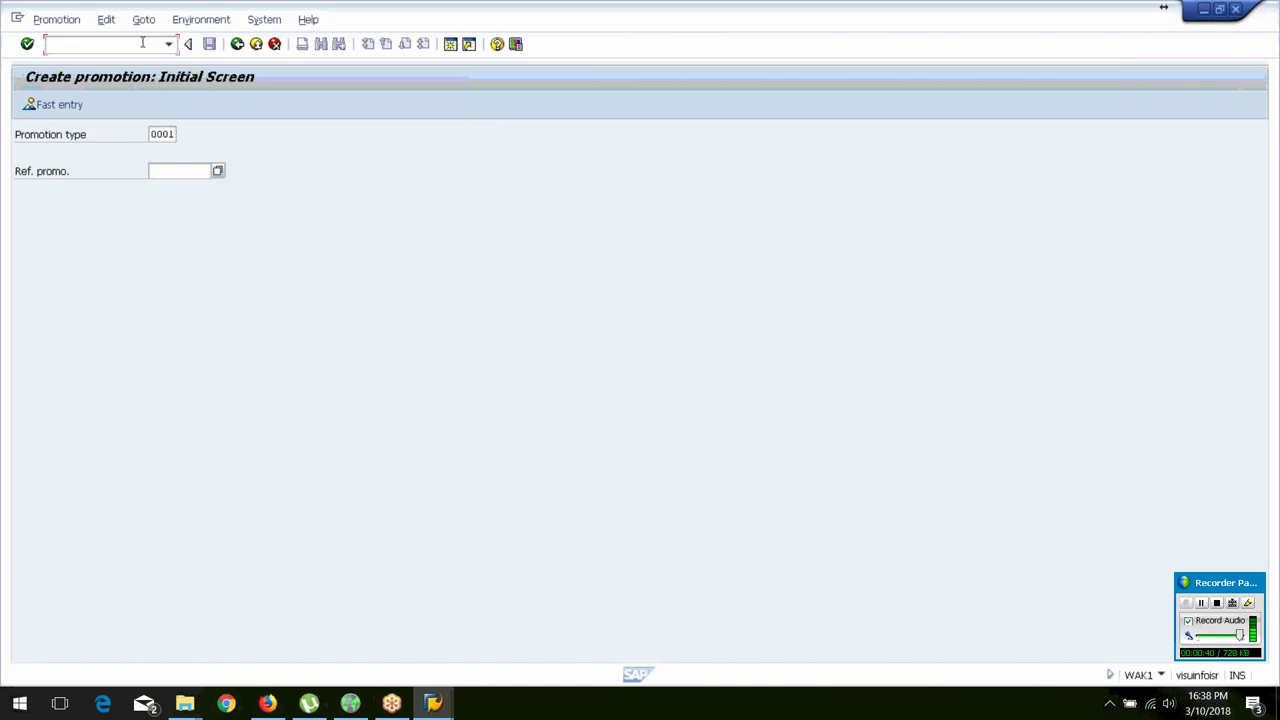
type("/n")
type("wak2")
key("Return")
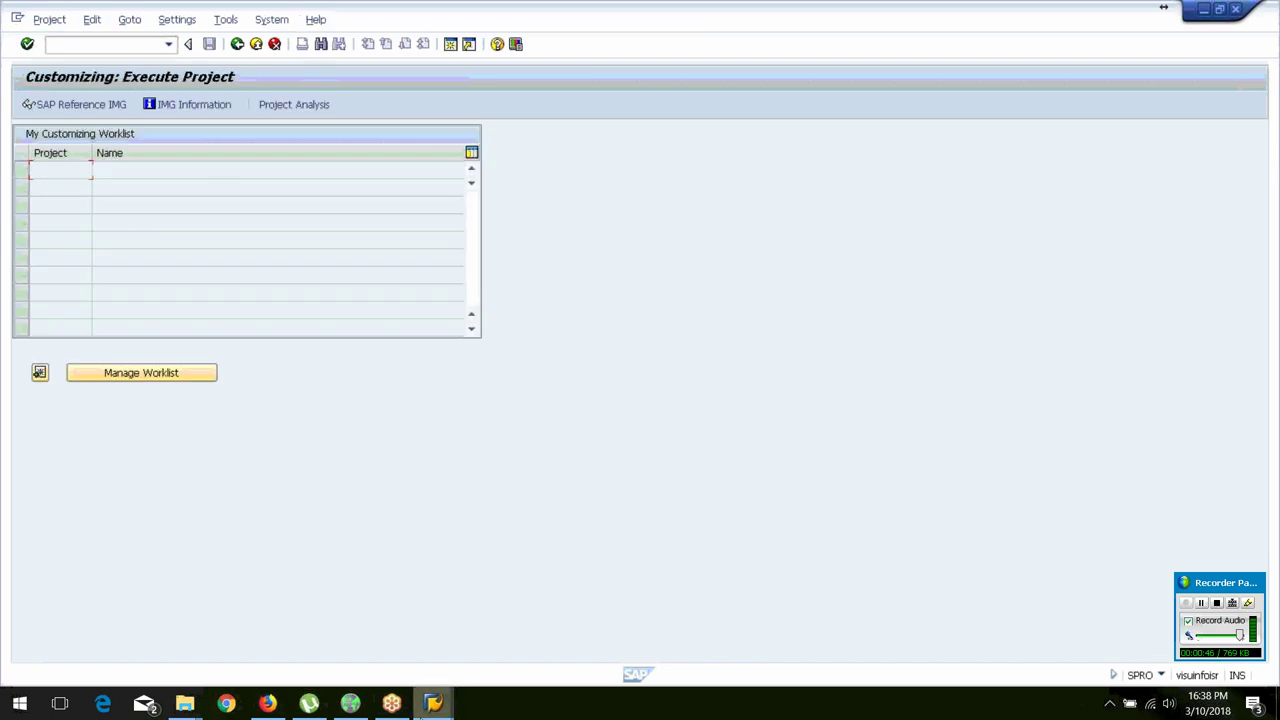
left_click(433, 703)
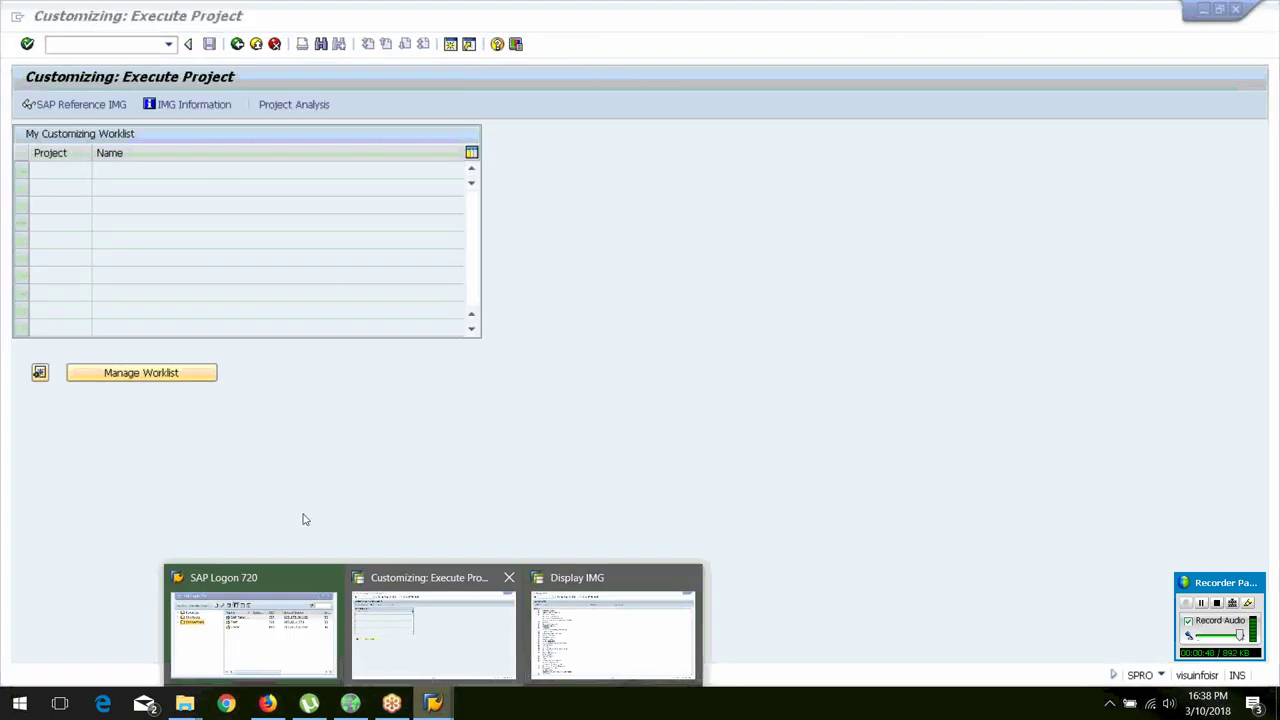
left_click(69, 142)
left_click(57, 105)
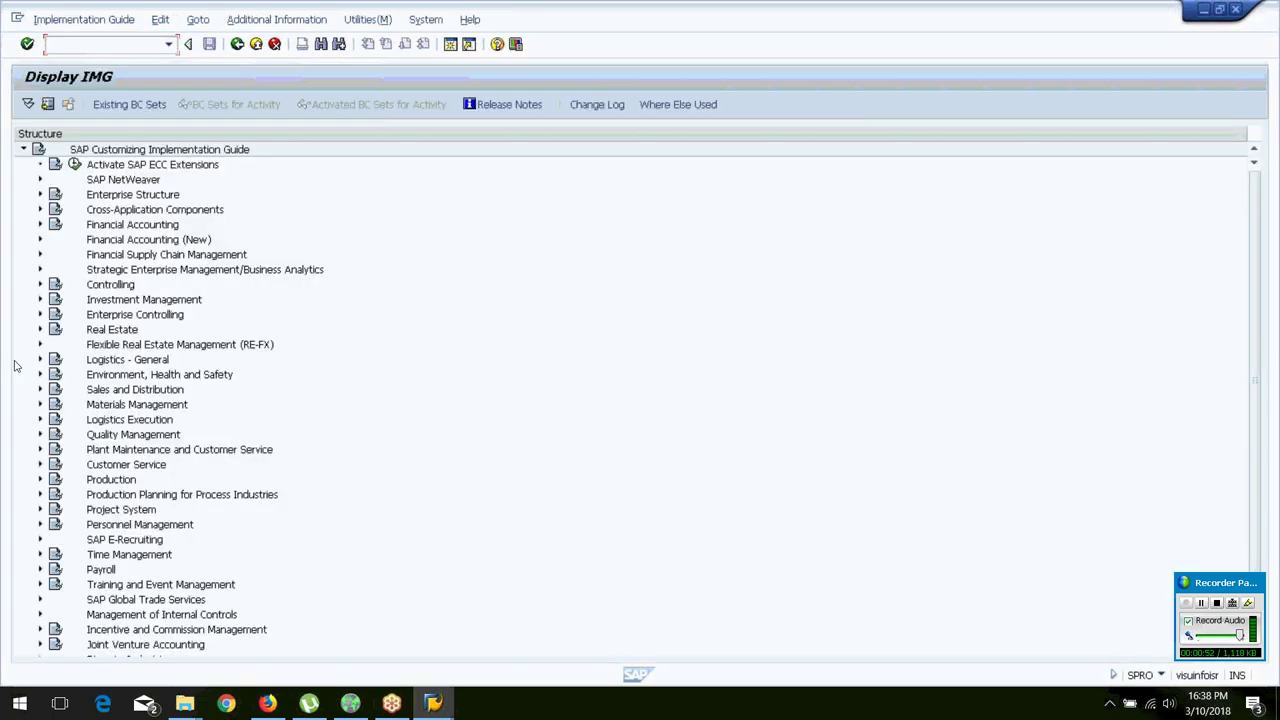
Open the Promotion Category activity under Logistics - General > Retail Promotion in the implementation guide.
left_click(40, 362)
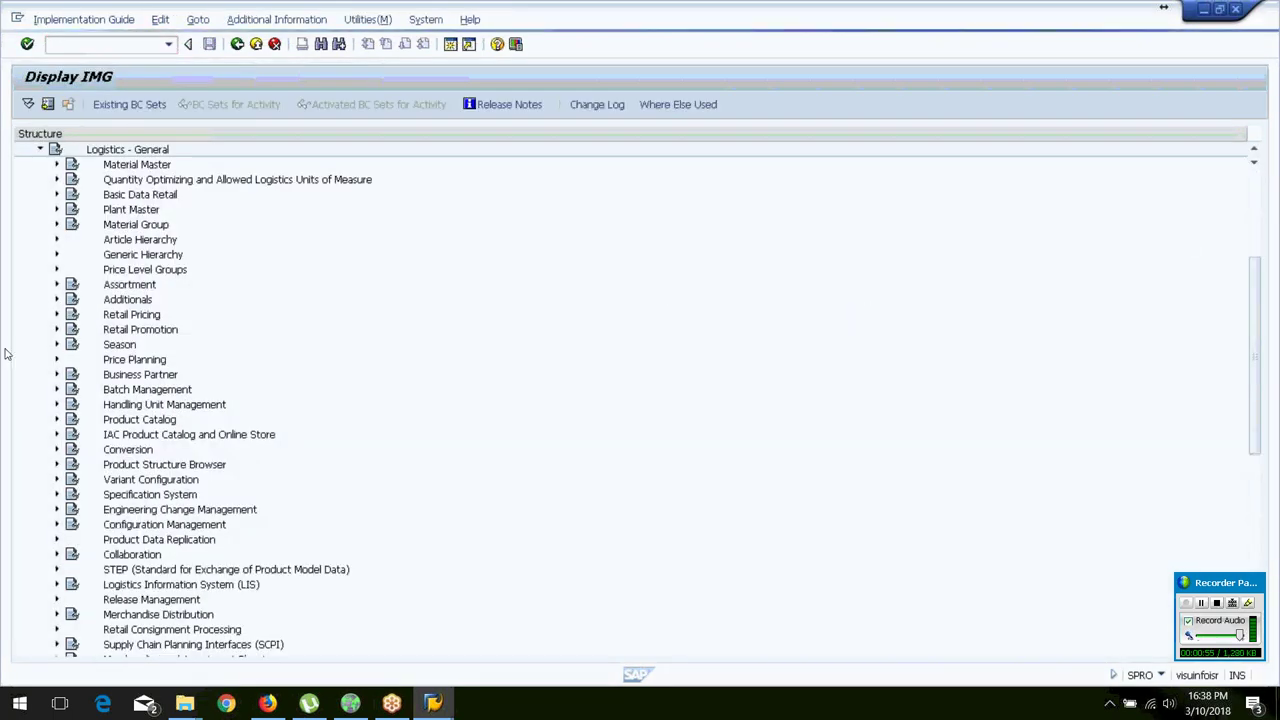
left_click(56, 329)
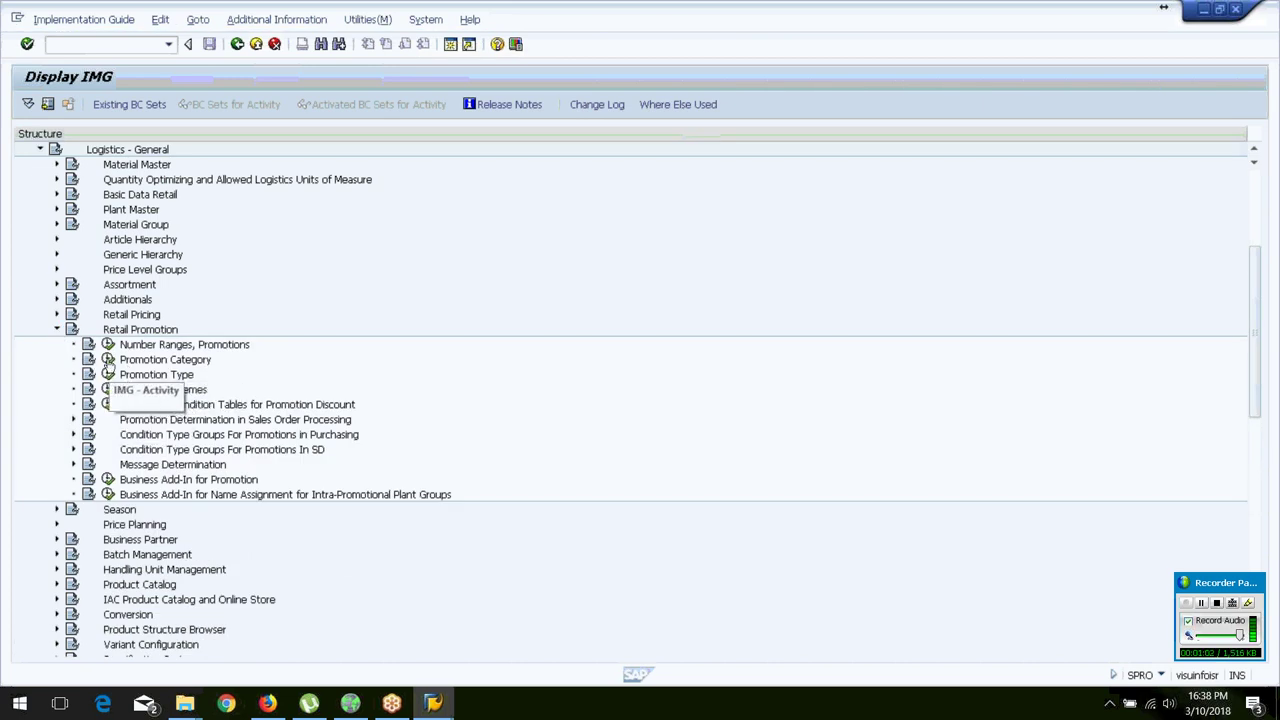
left_click(108, 360)
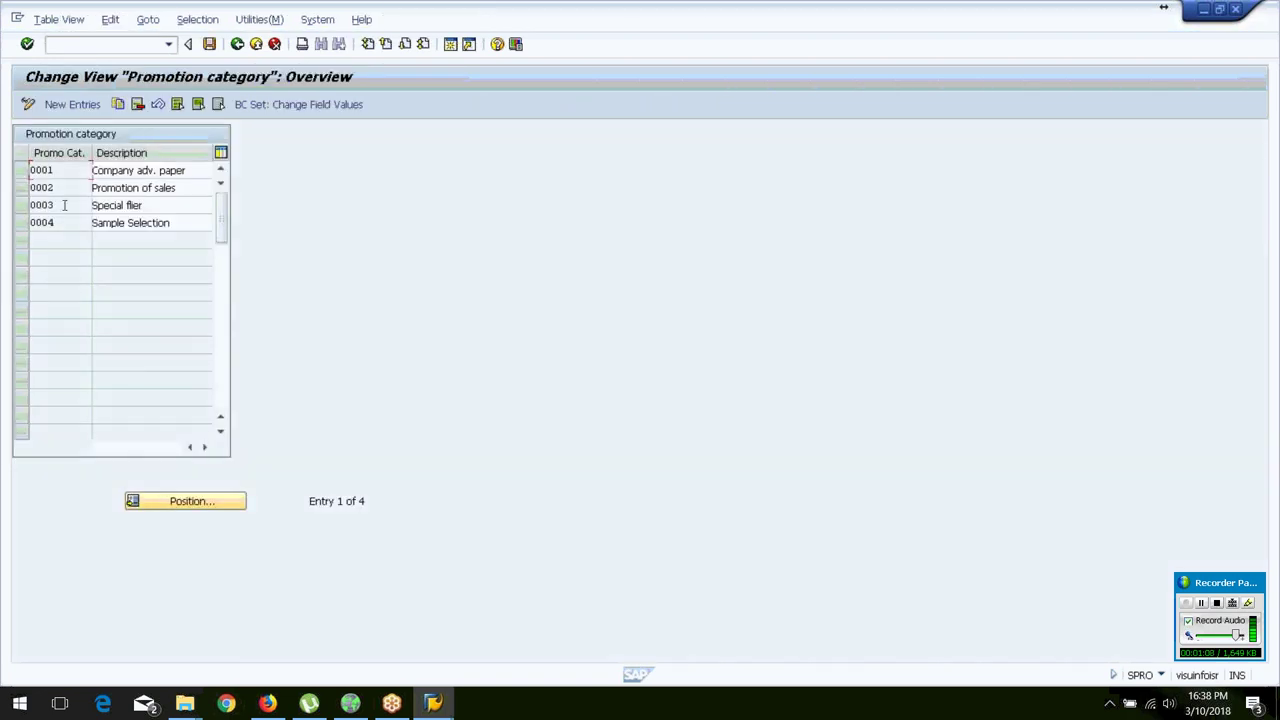
Review the promotion categories, cancelling the RoboBasket confirmation sheet, and return to the implementation guide.
left_click(39, 169)
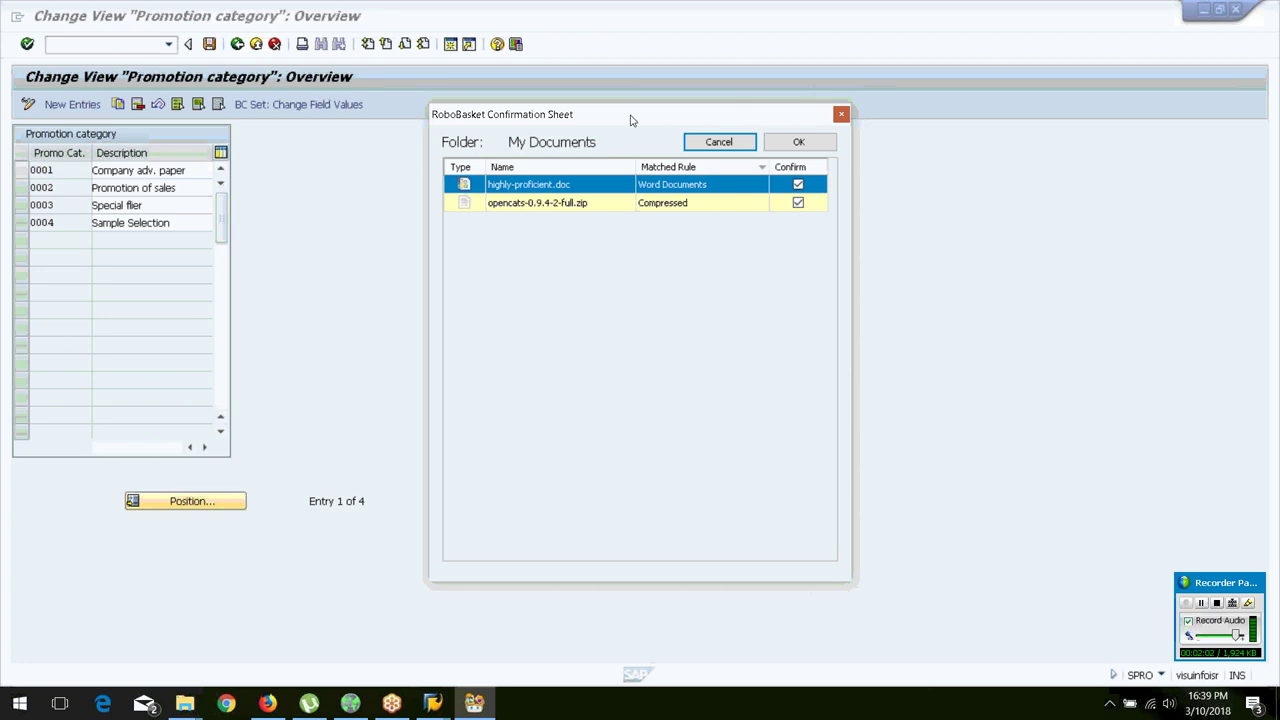
left_click(723, 145)
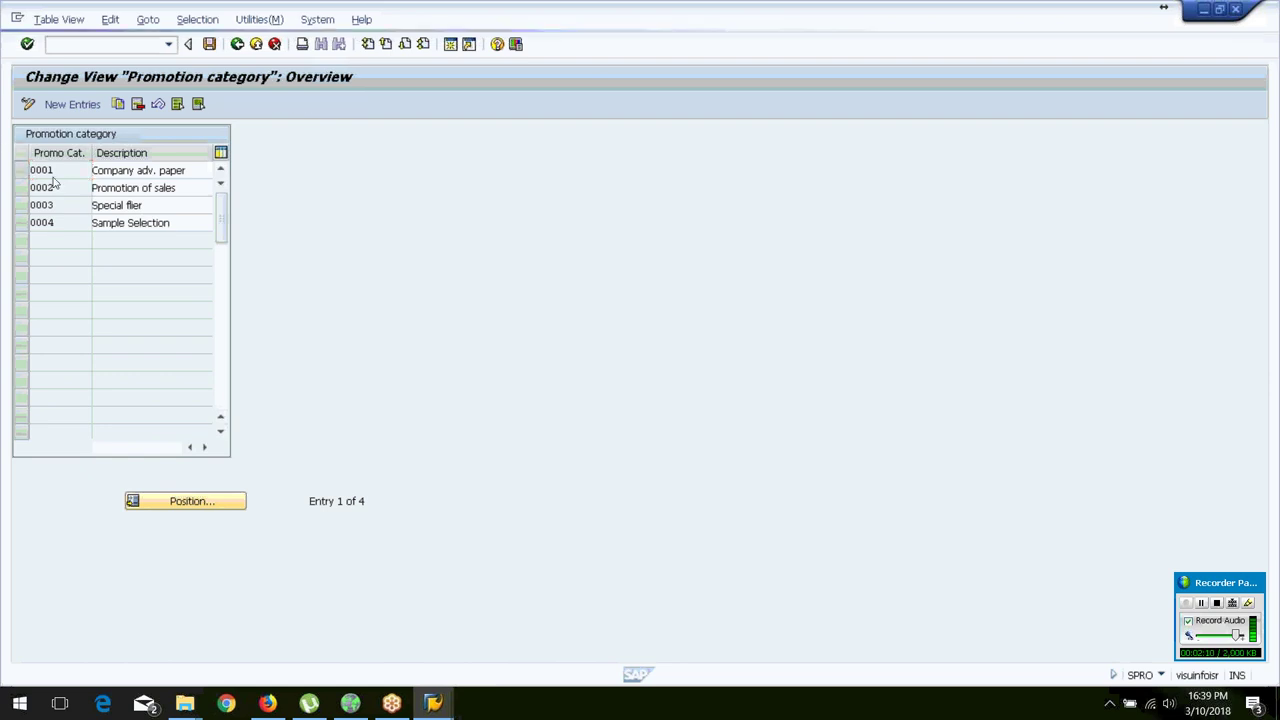
double_click(146, 204)
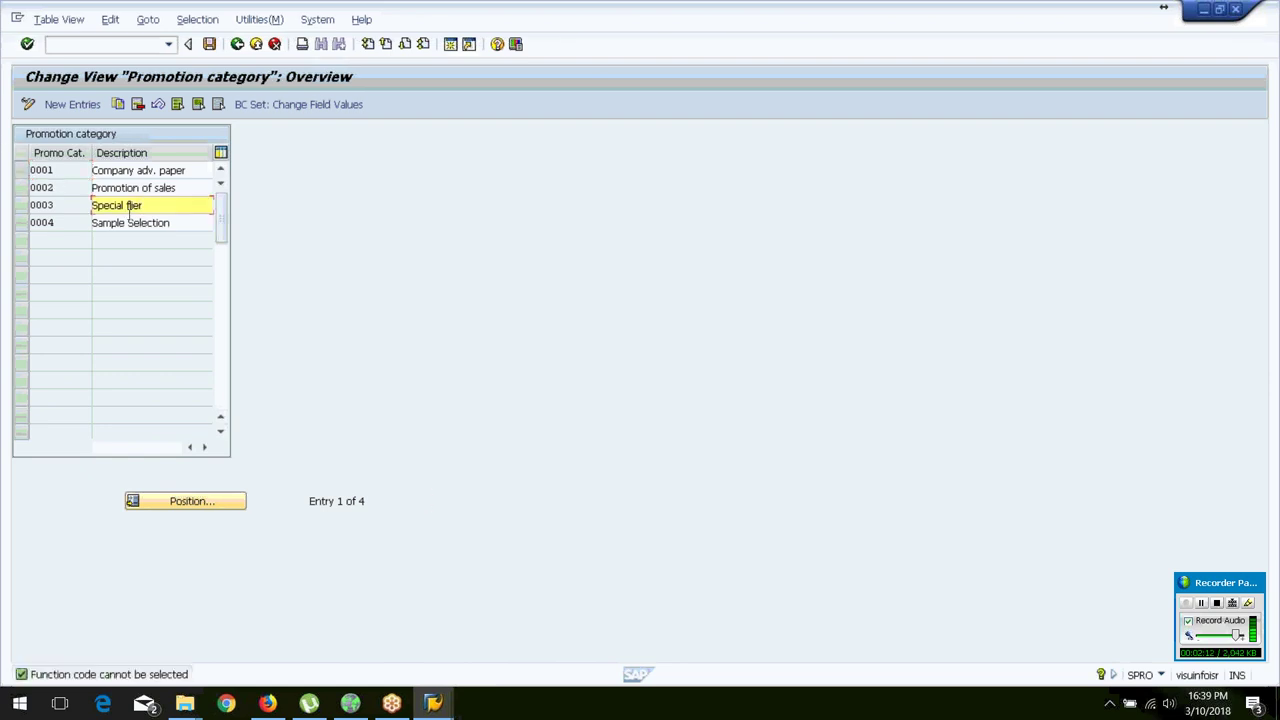
left_click(237, 44)
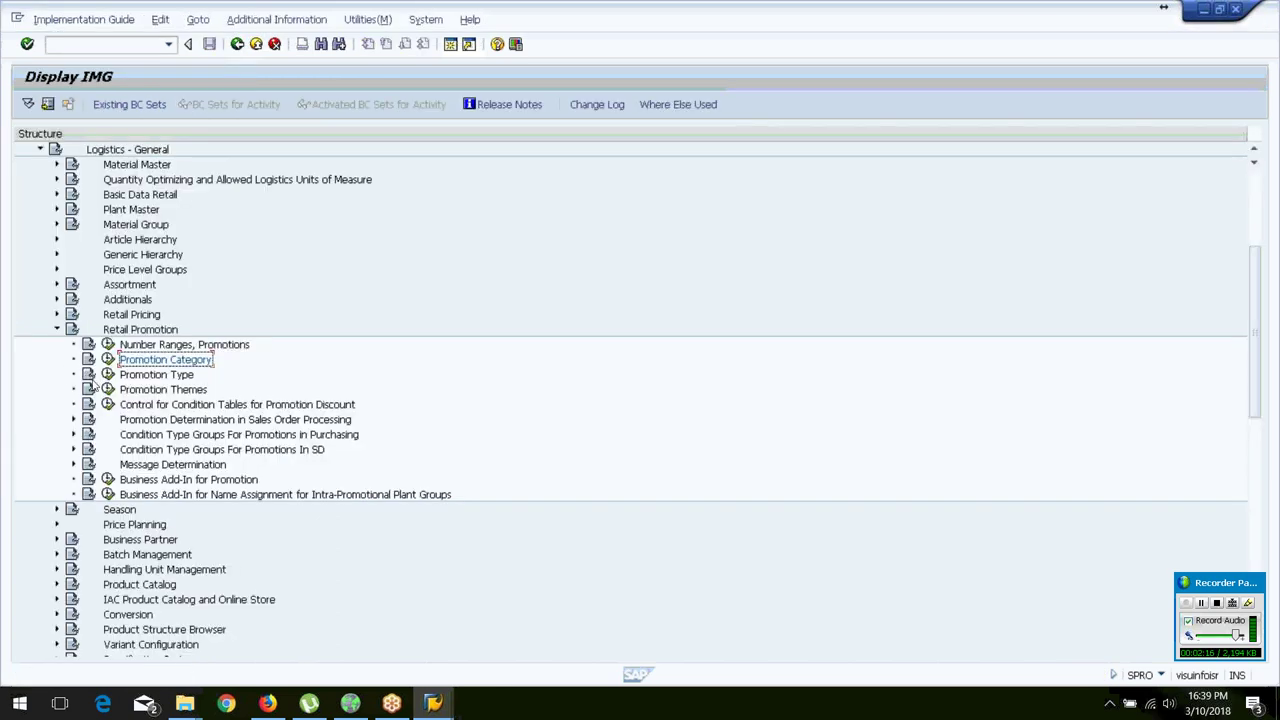
Open the Promotion Themes activity, review the defined themes, and return to the implementation guide.
left_click(107, 389)
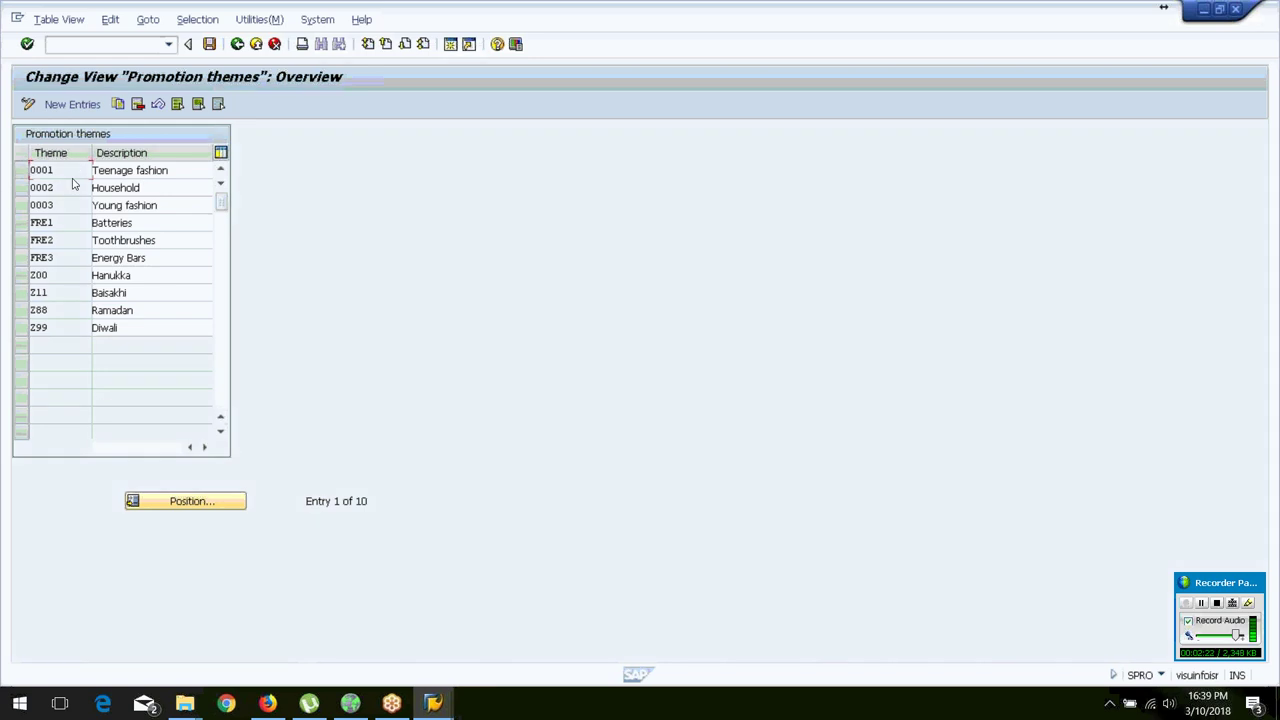
left_click(24, 314)
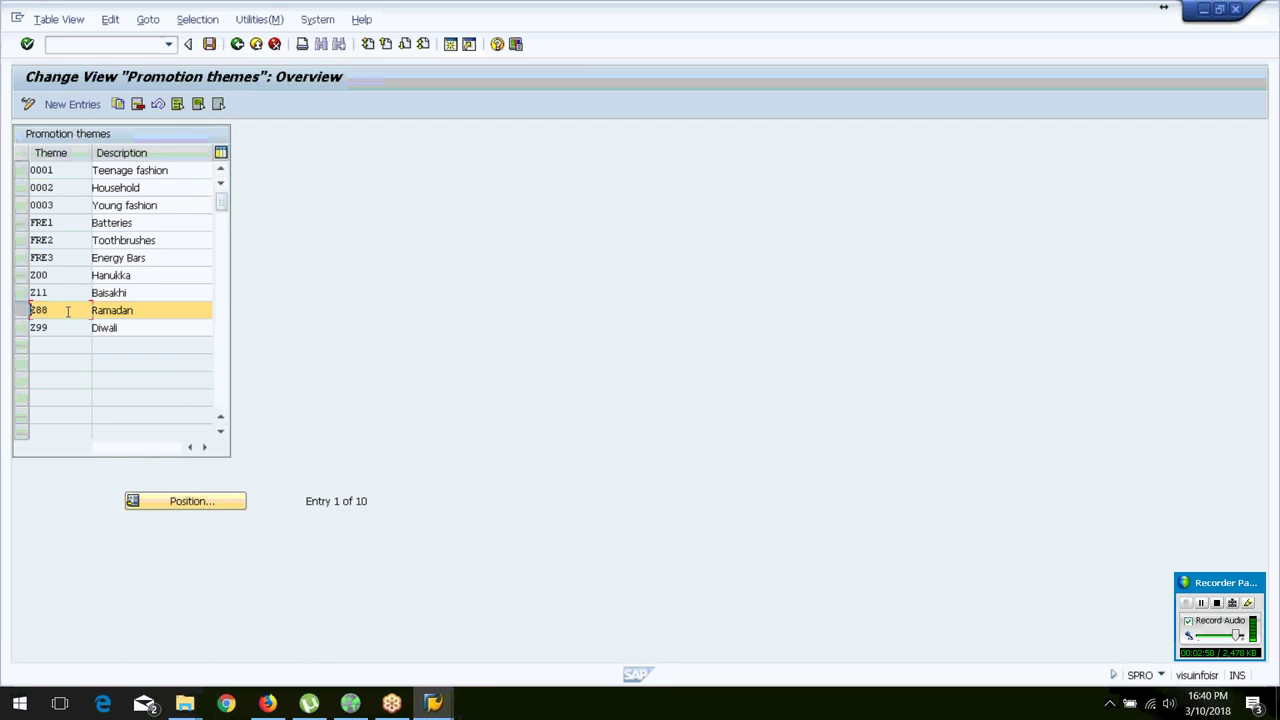
left_click(62, 200)
left_click(60, 311)
left_click(239, 45)
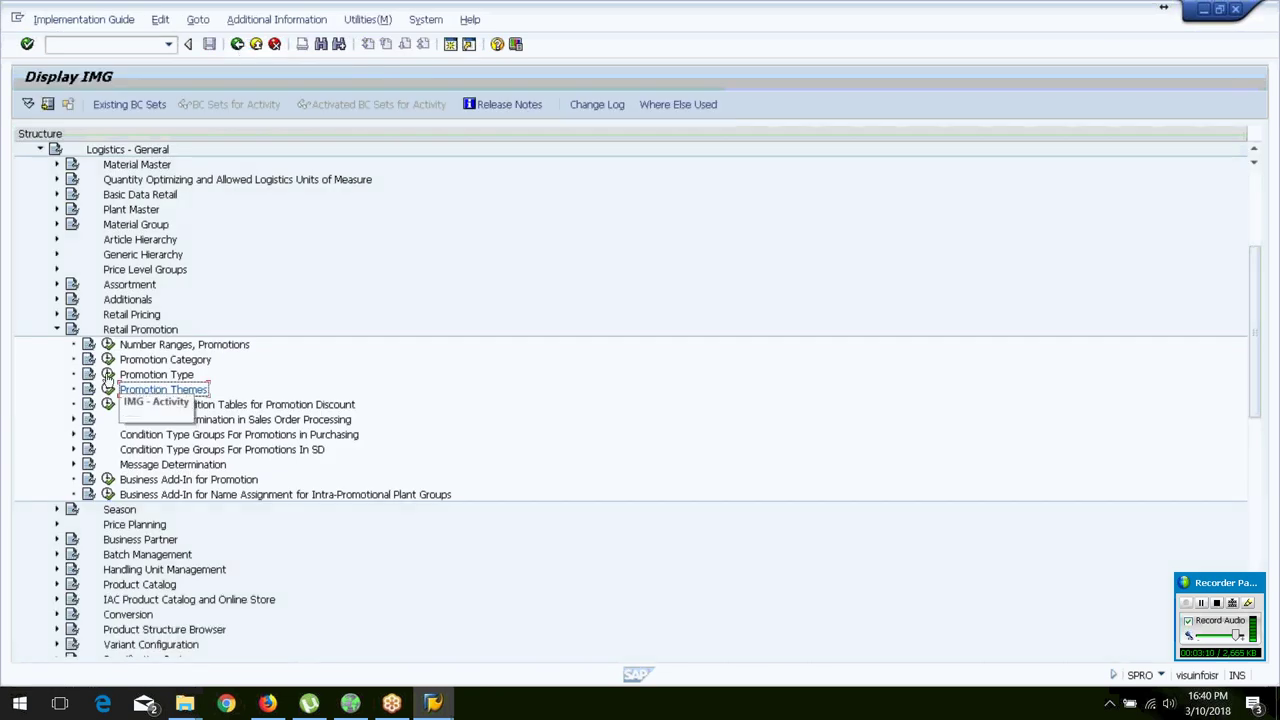
Open the Promotion Type activity, display the details of type 0001, and check its assigned promotion category.
left_click(107, 374)
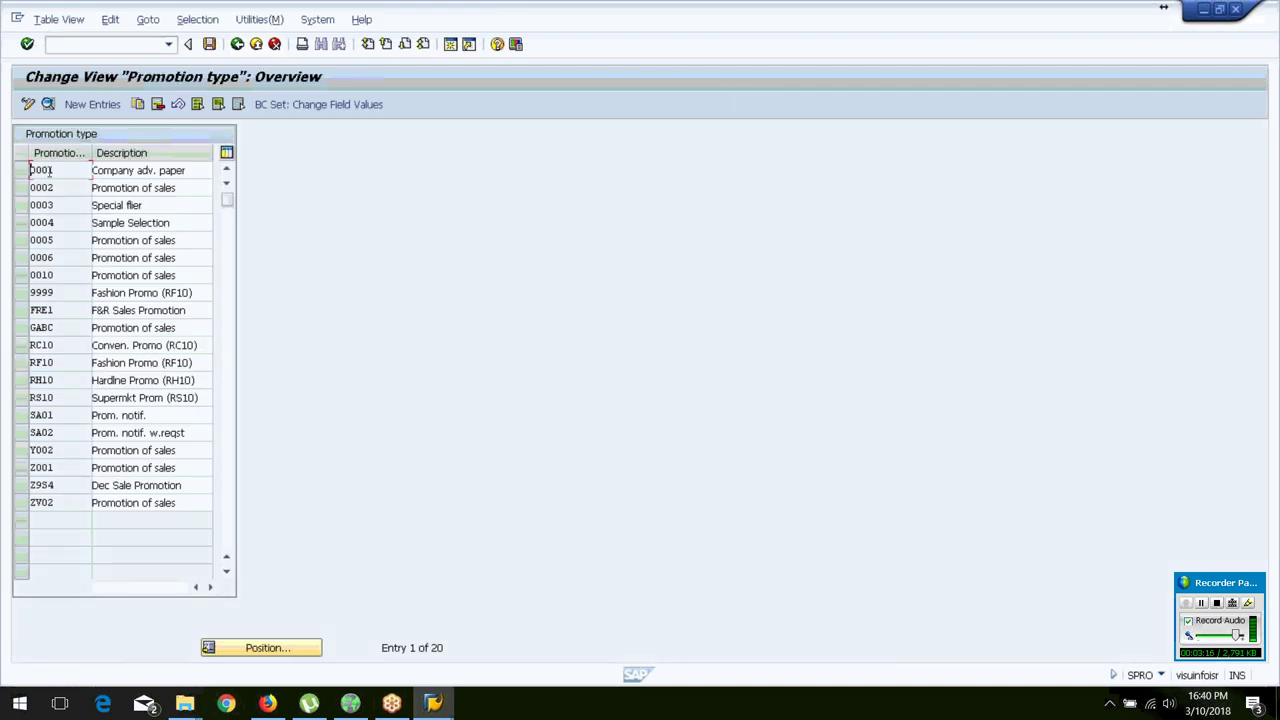
double_click(49, 172)
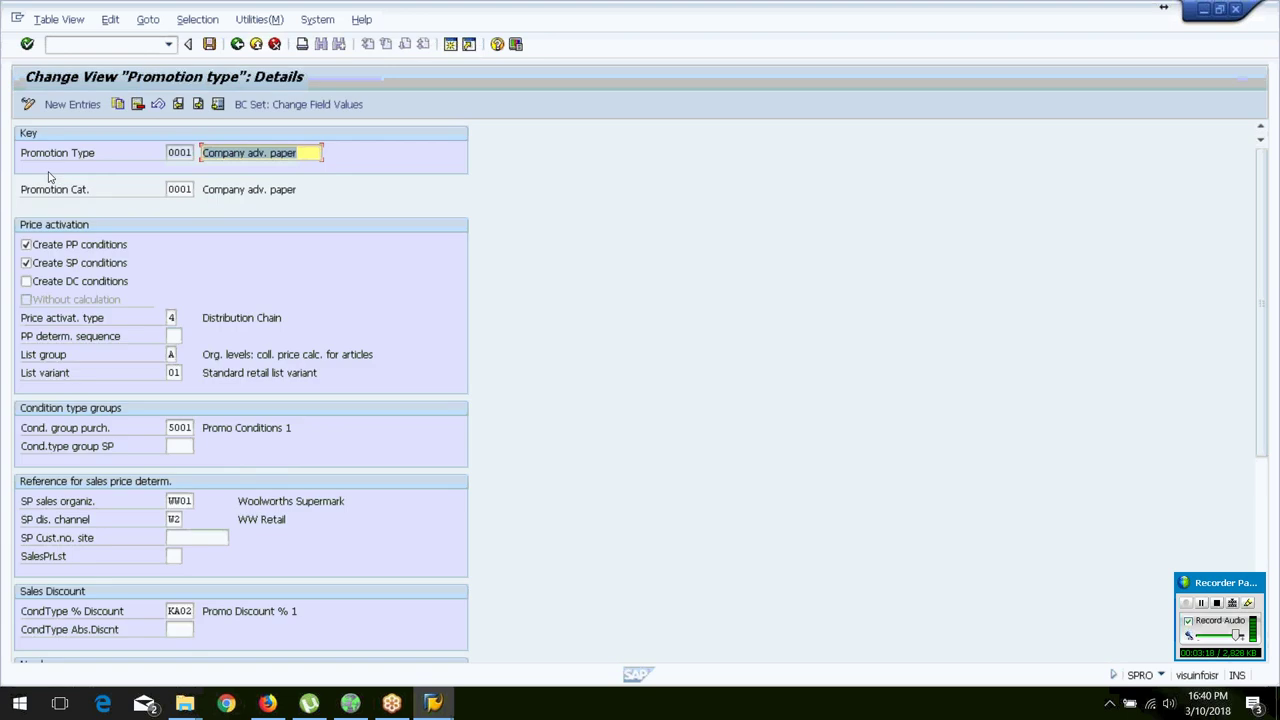
left_click(189, 190)
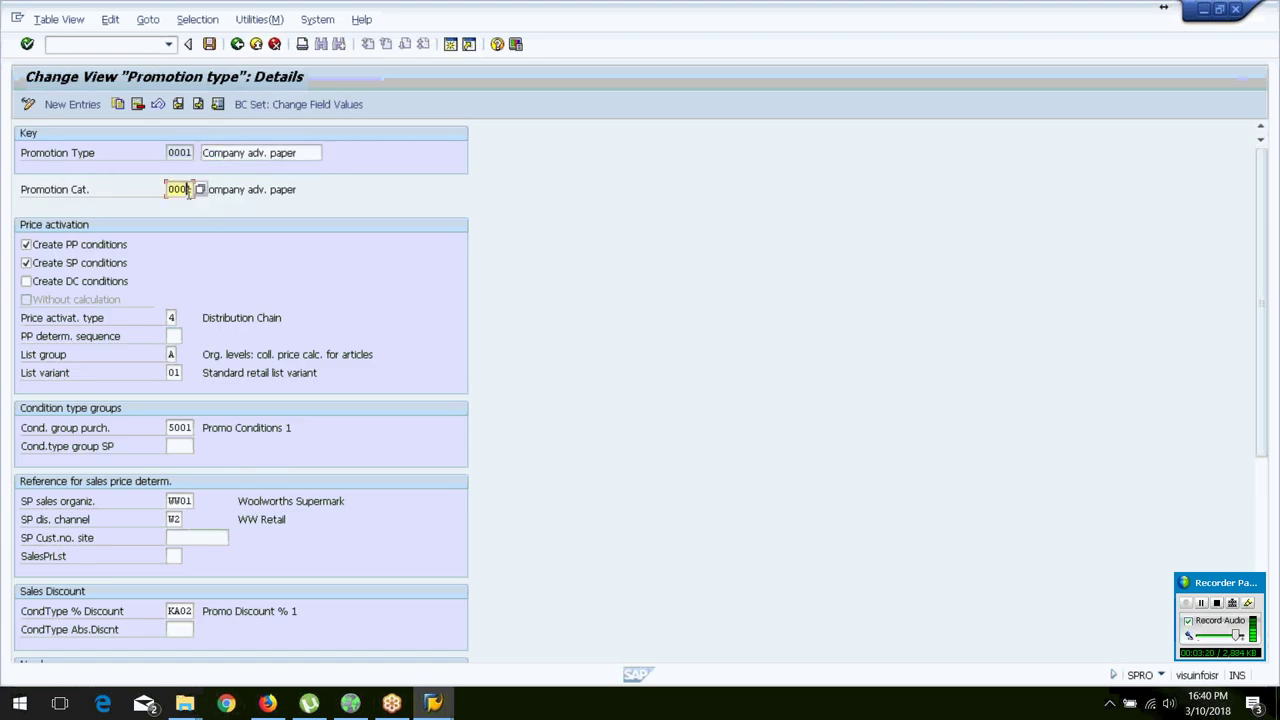
left_click(188, 190)
left_click(241, 190)
Examine the possible price activation types for promotion type 0001 and close the list without choosing one.
left_click(172, 317)
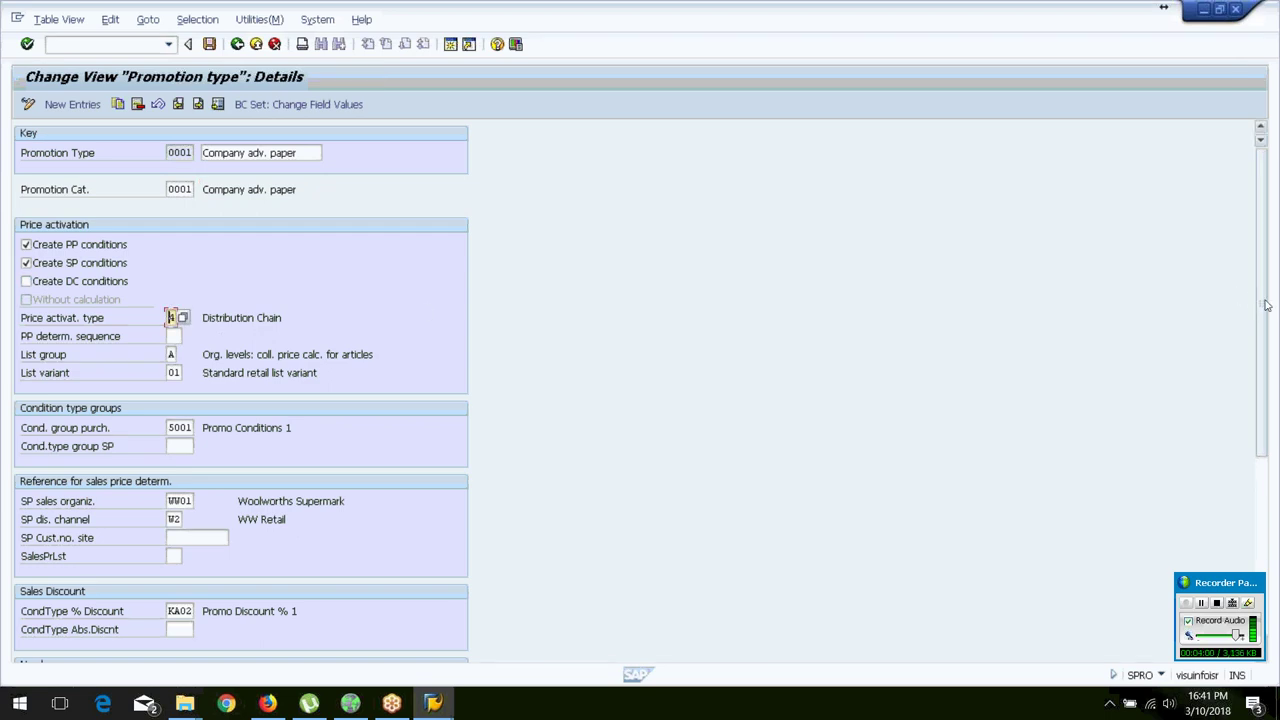
left_click_drag(1266, 305, 1266, 341)
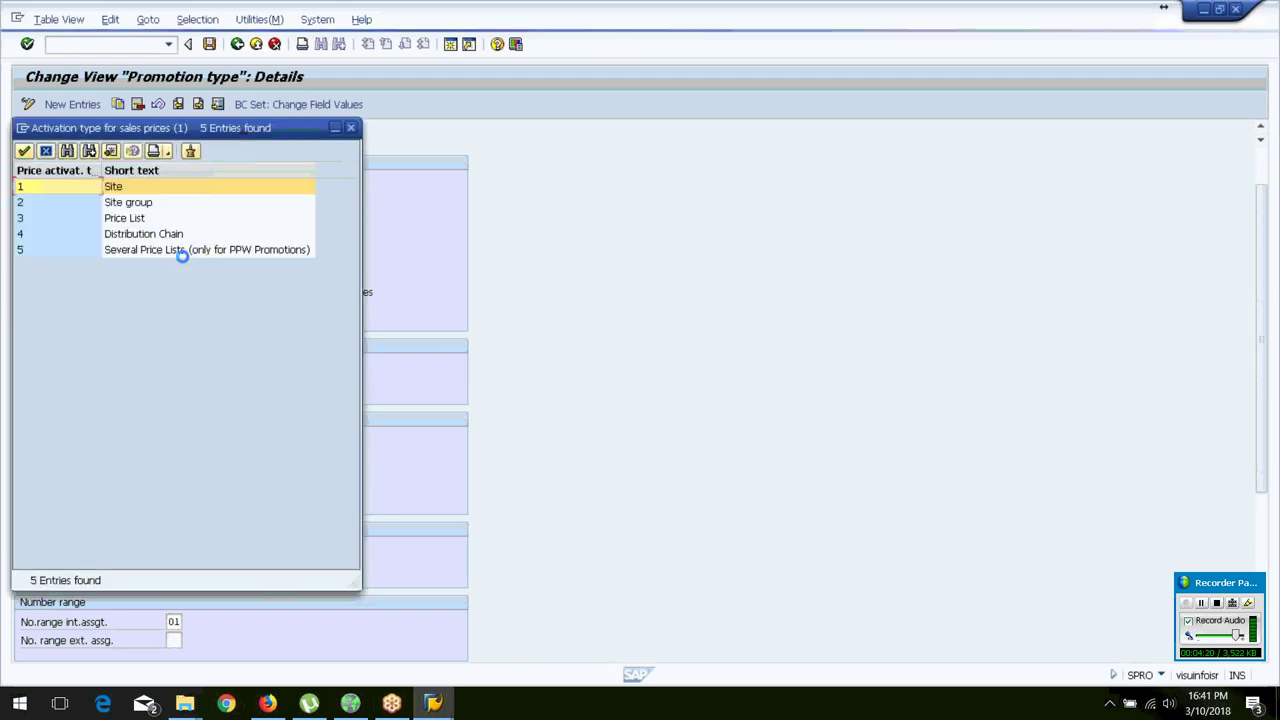
left_click(106, 203)
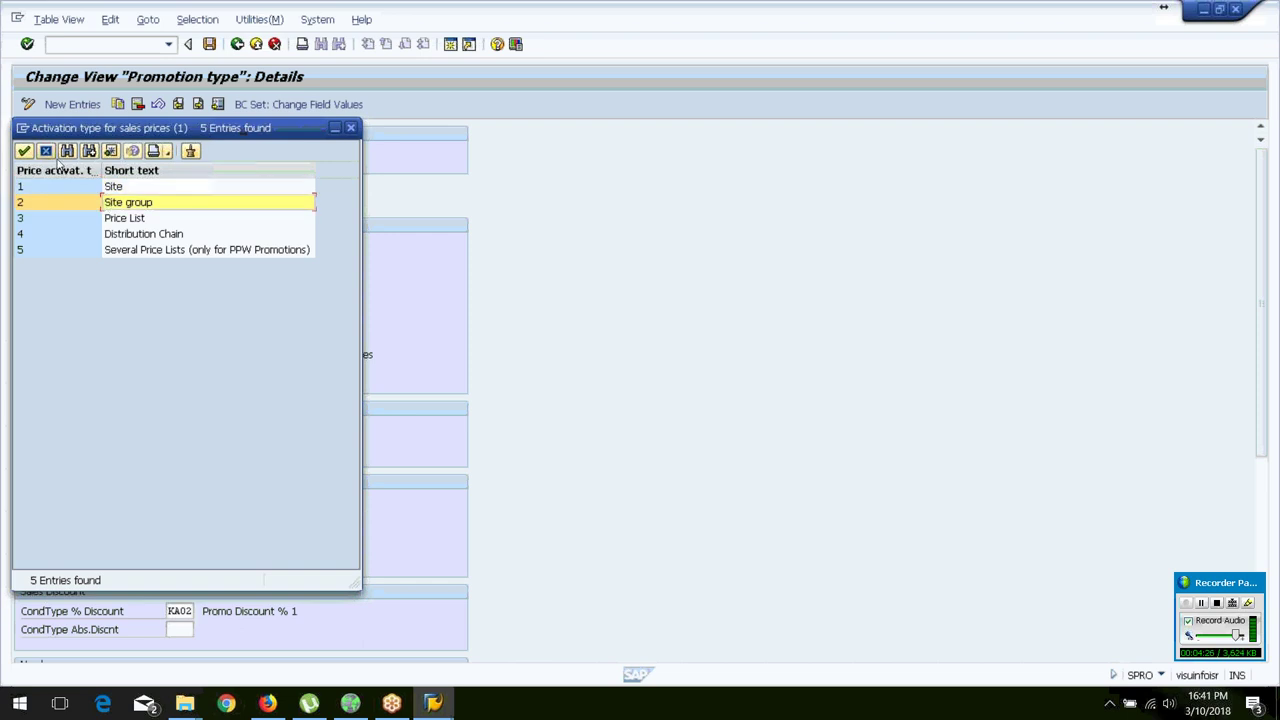
left_click(101, 220)
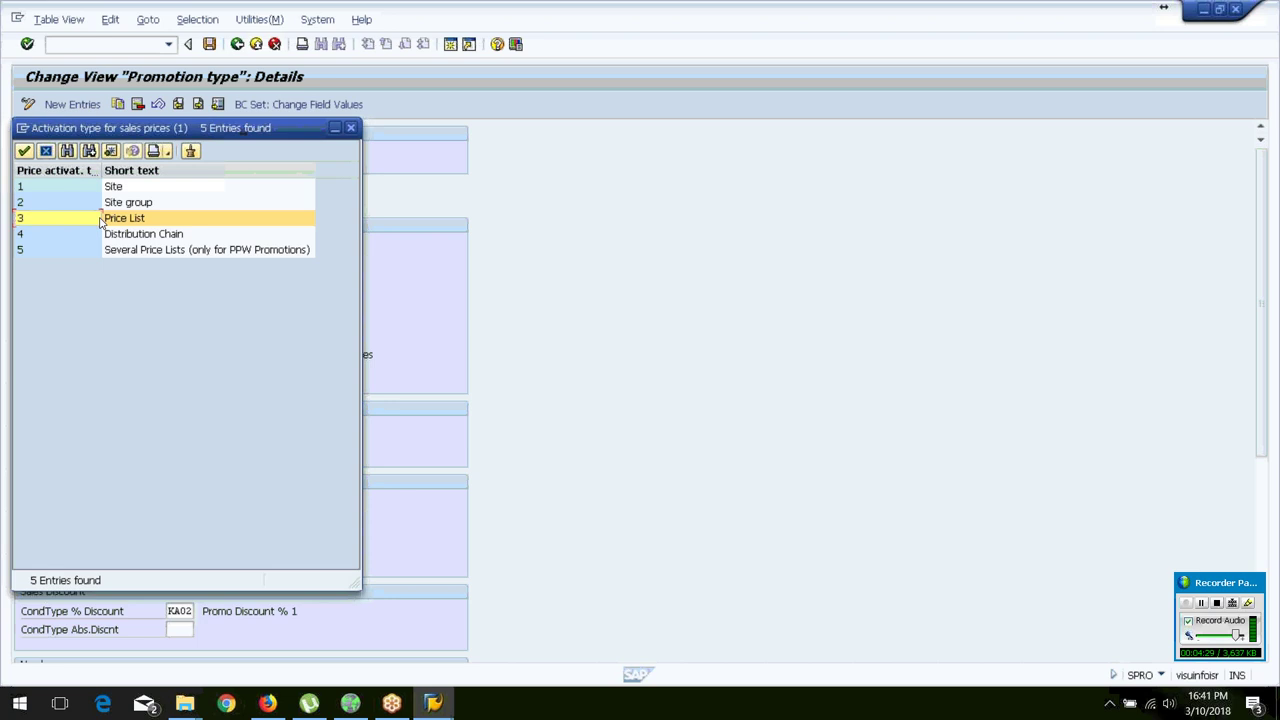
left_click(47, 151)
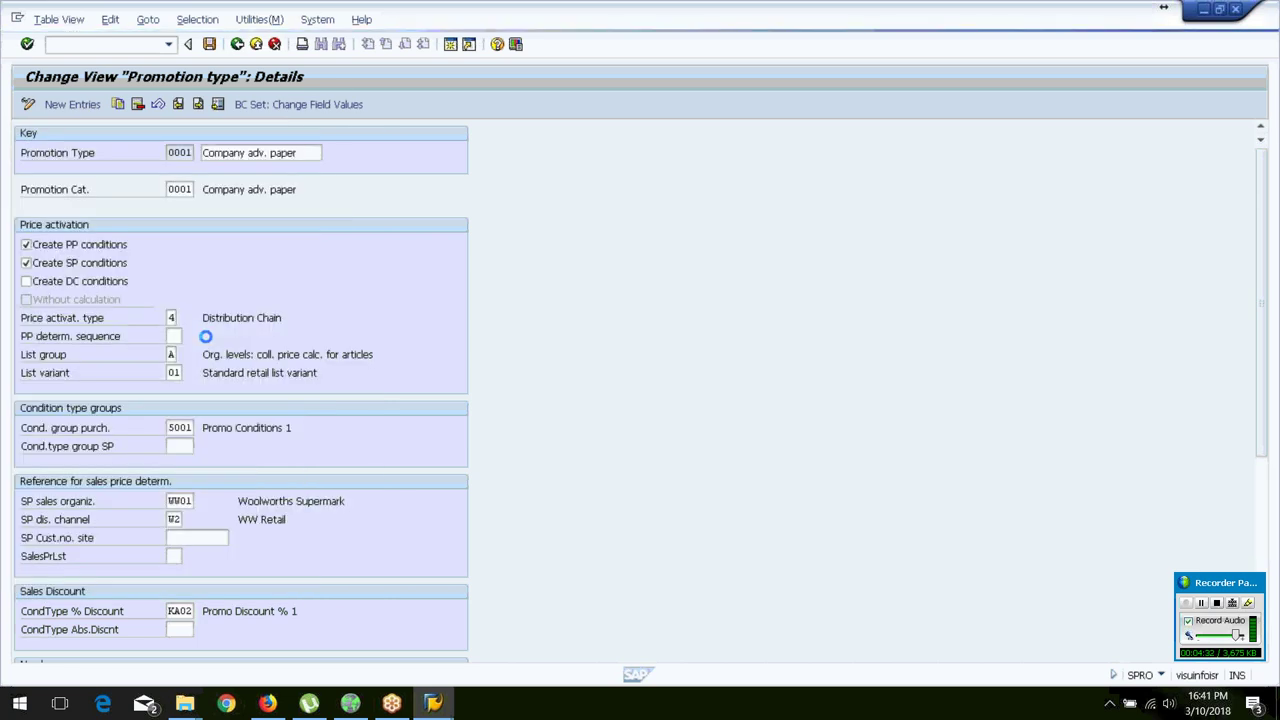
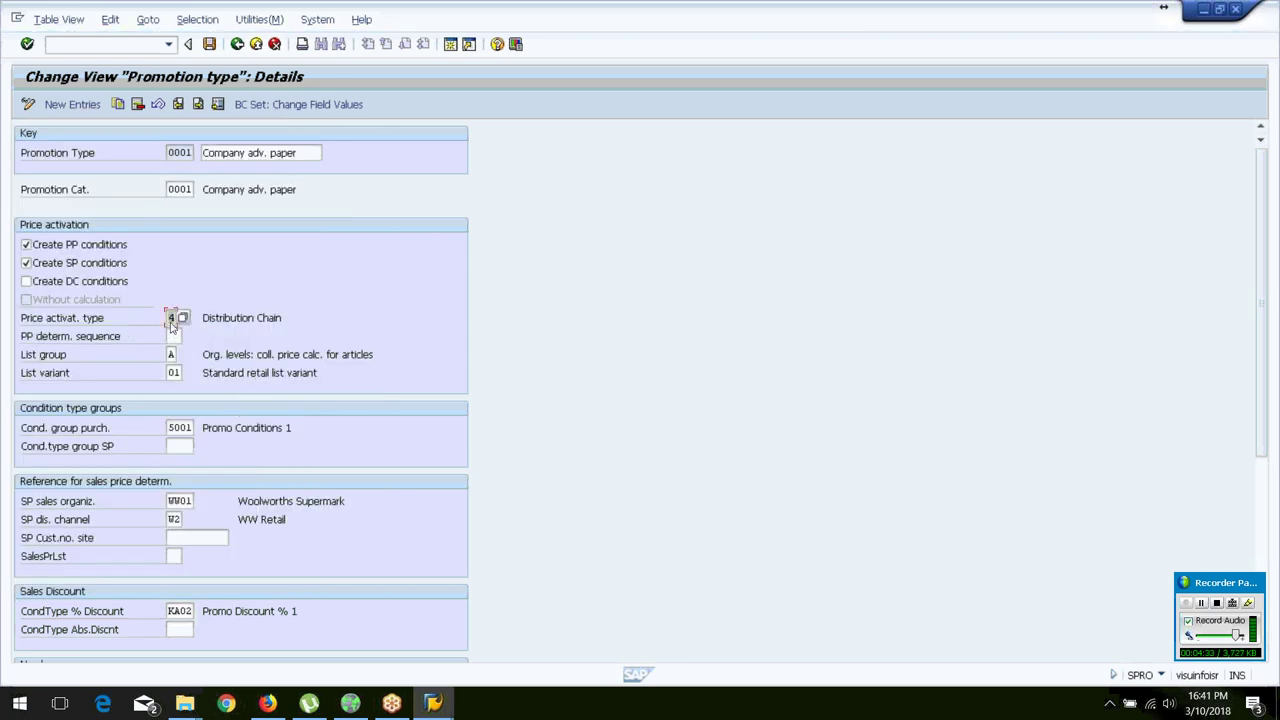
Review the purchase price determination sequences and set the PP determination sequence of promotion type 0001 to 01.
left_click(174, 336)
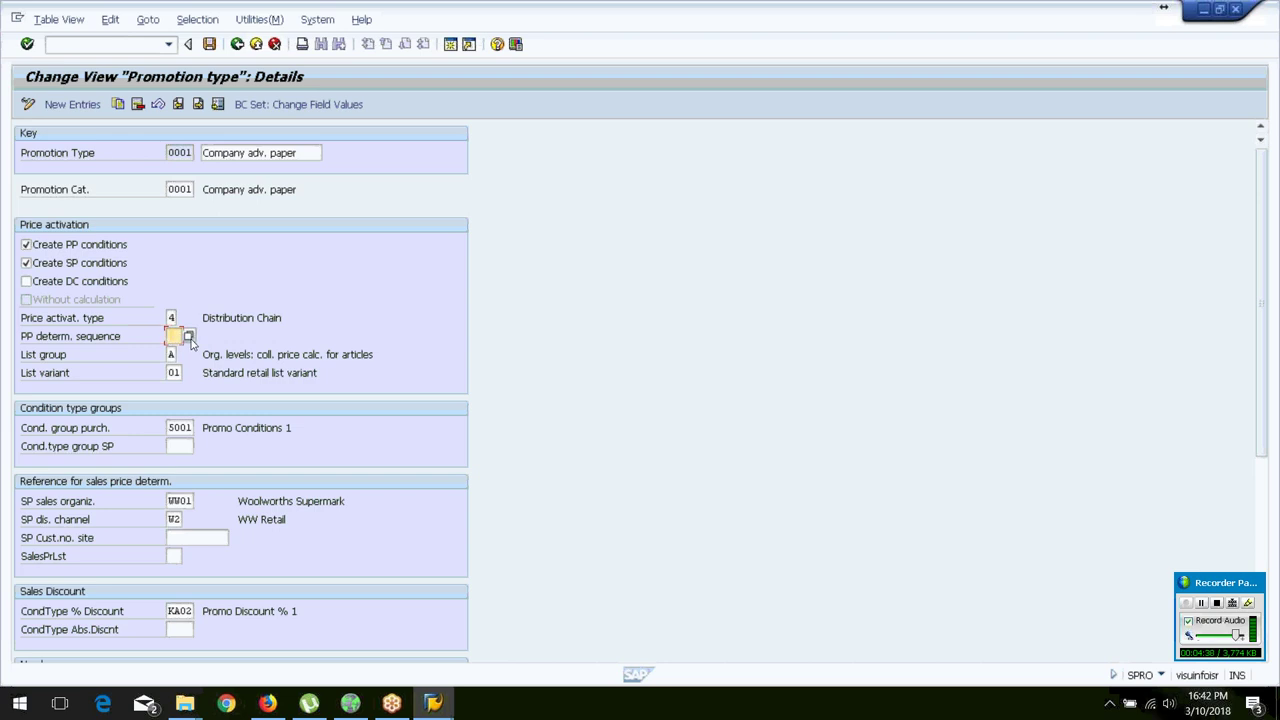
left_click(189, 337)
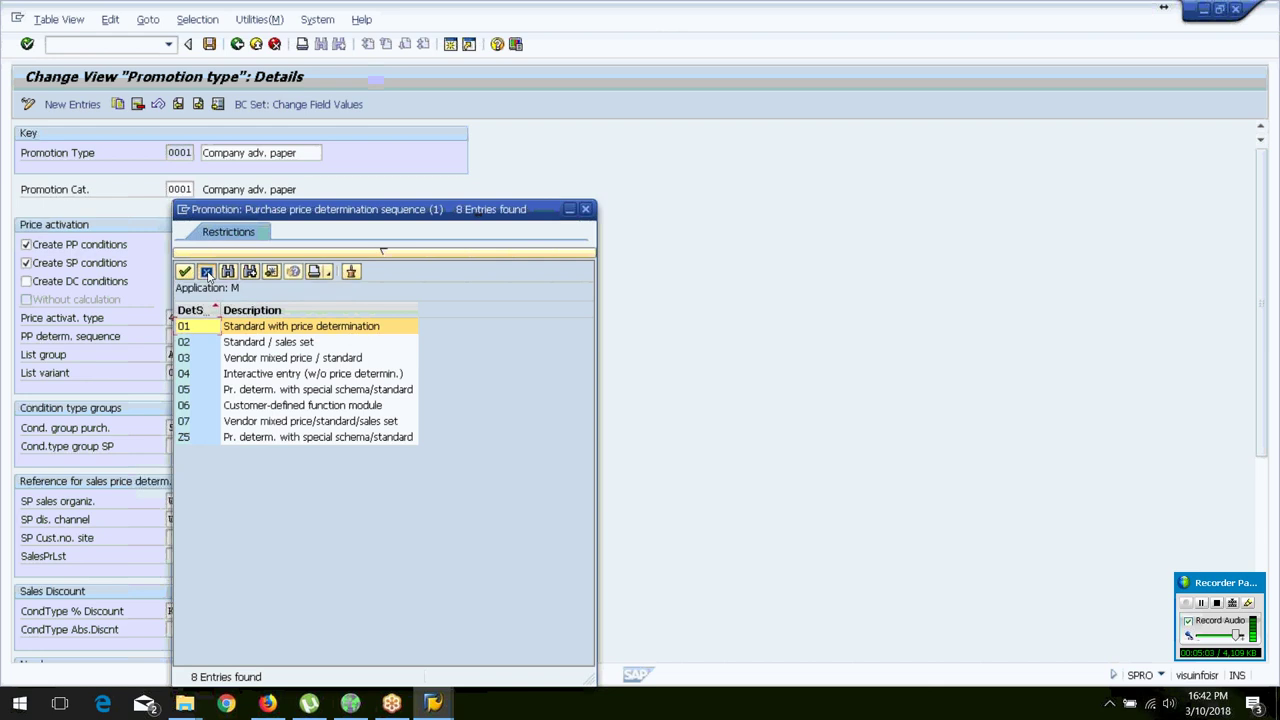
left_click(207, 272)
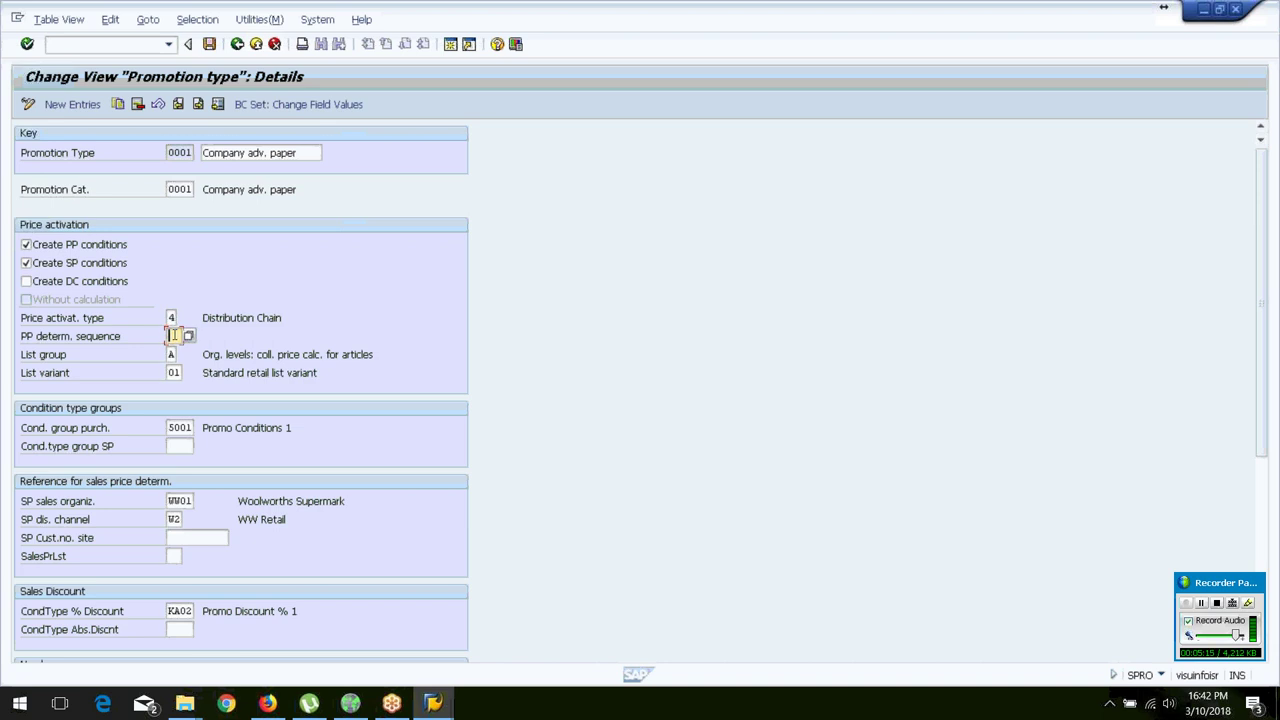
type("01")
key("Tab")
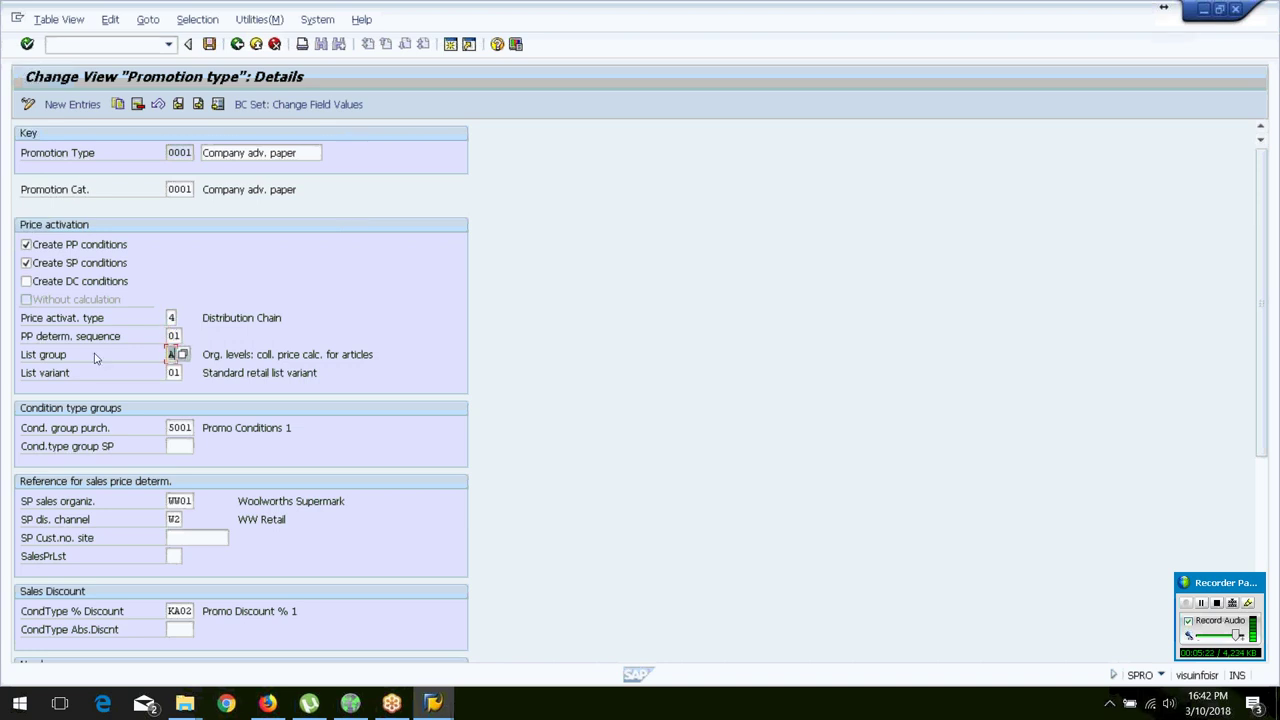
Examine the list group, list variant and purchasing condition group assigned to promotion type 0001.
left_click(220, 355)
left_click(173, 373)
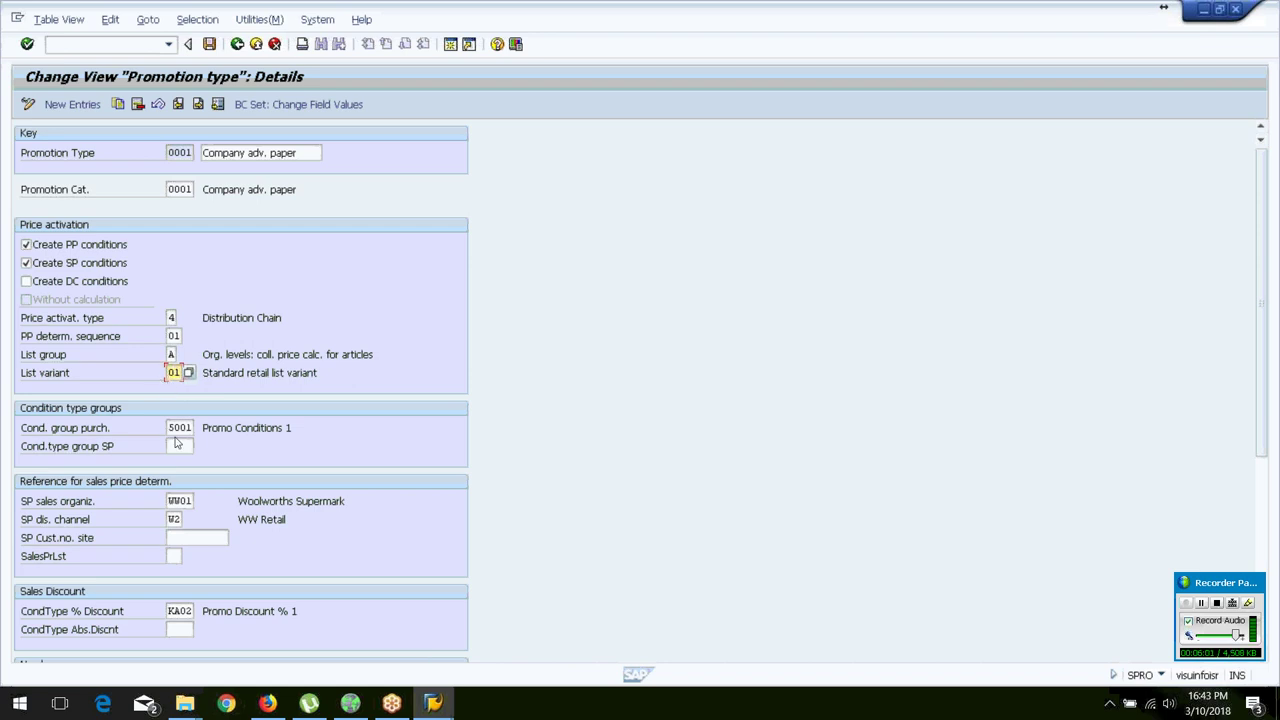
key("Tab")
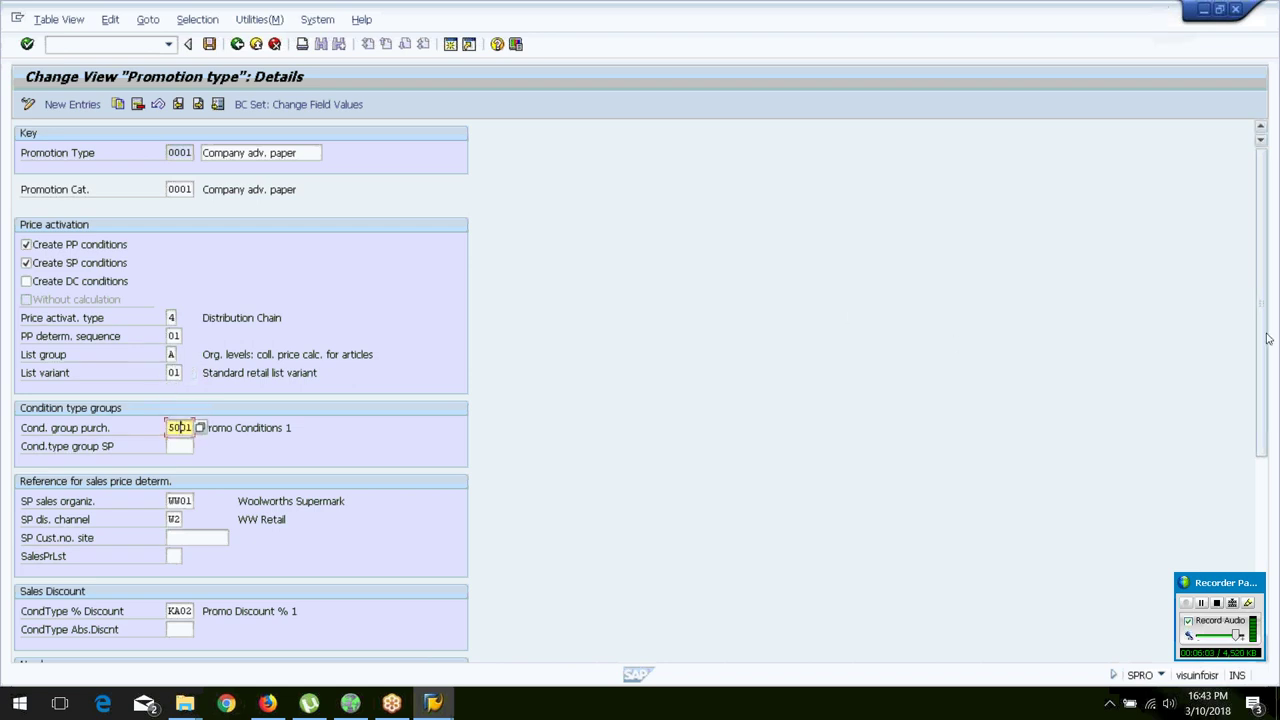
Examine the sales price condition type group and the reference sales organization and distribution channel of promotion type 0001.
left_click_drag(1266, 334, 1265, 466)
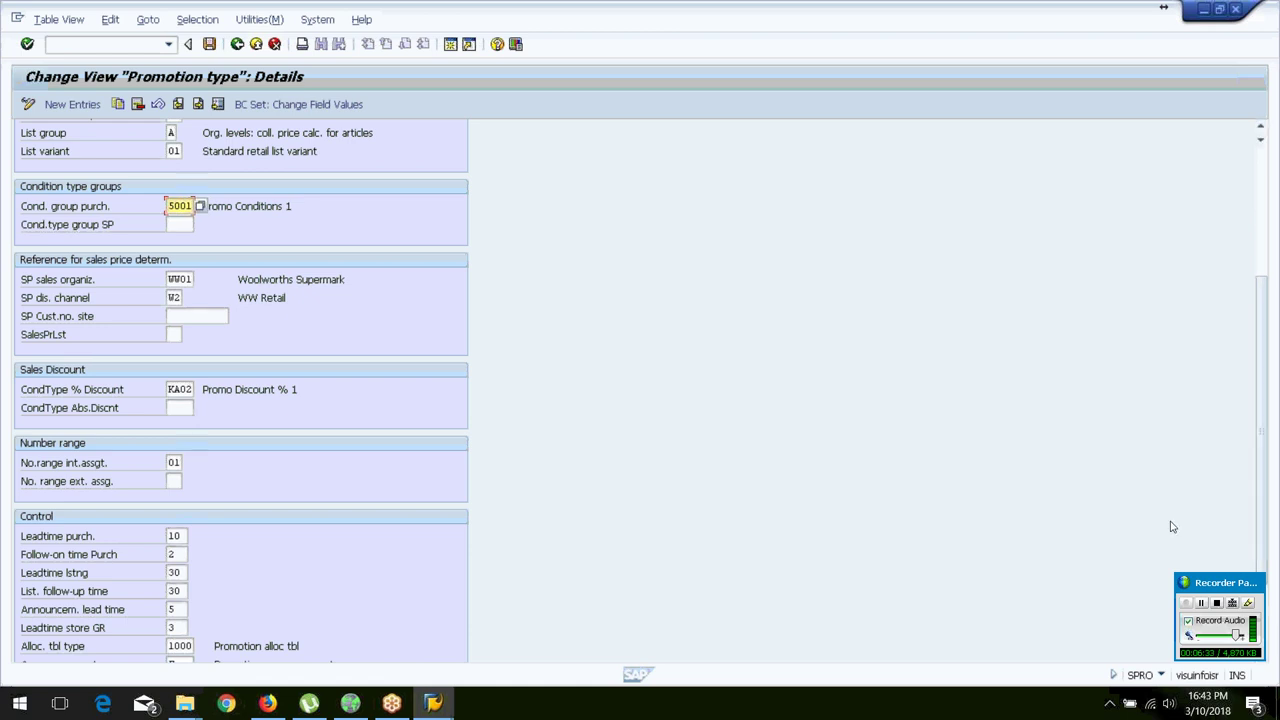
left_click(184, 225)
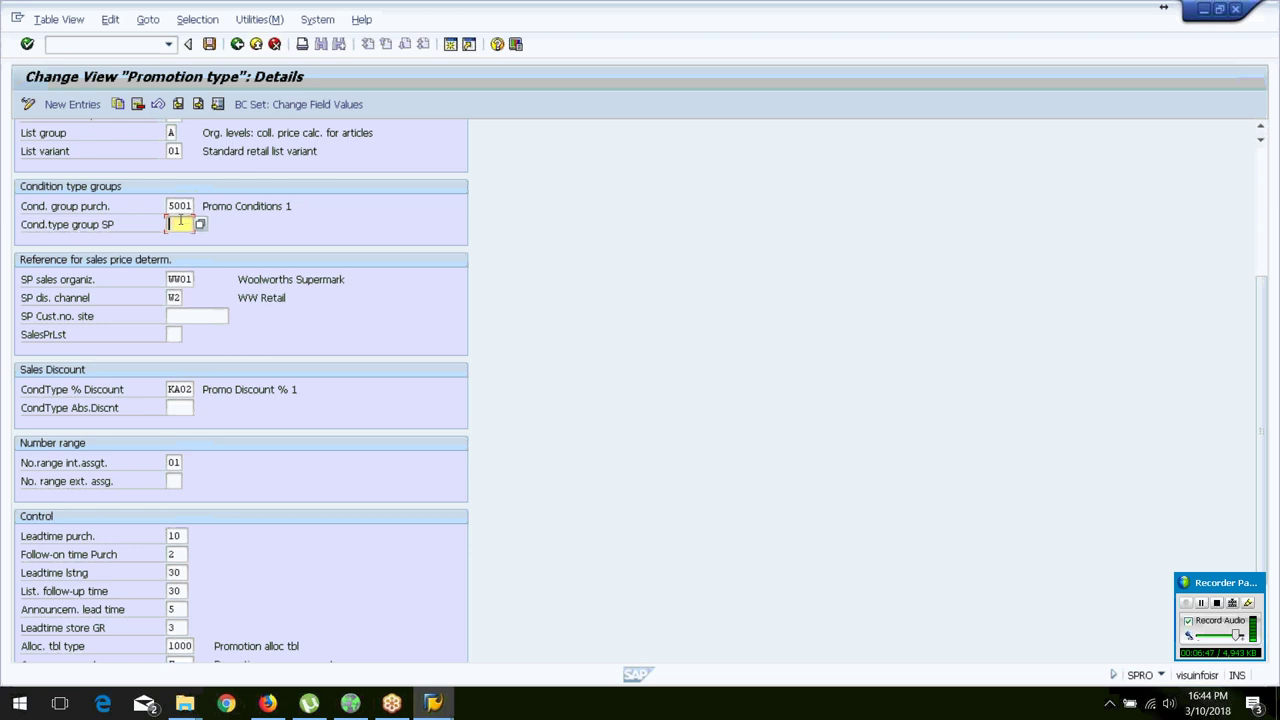
left_click(179, 280)
left_click(174, 298)
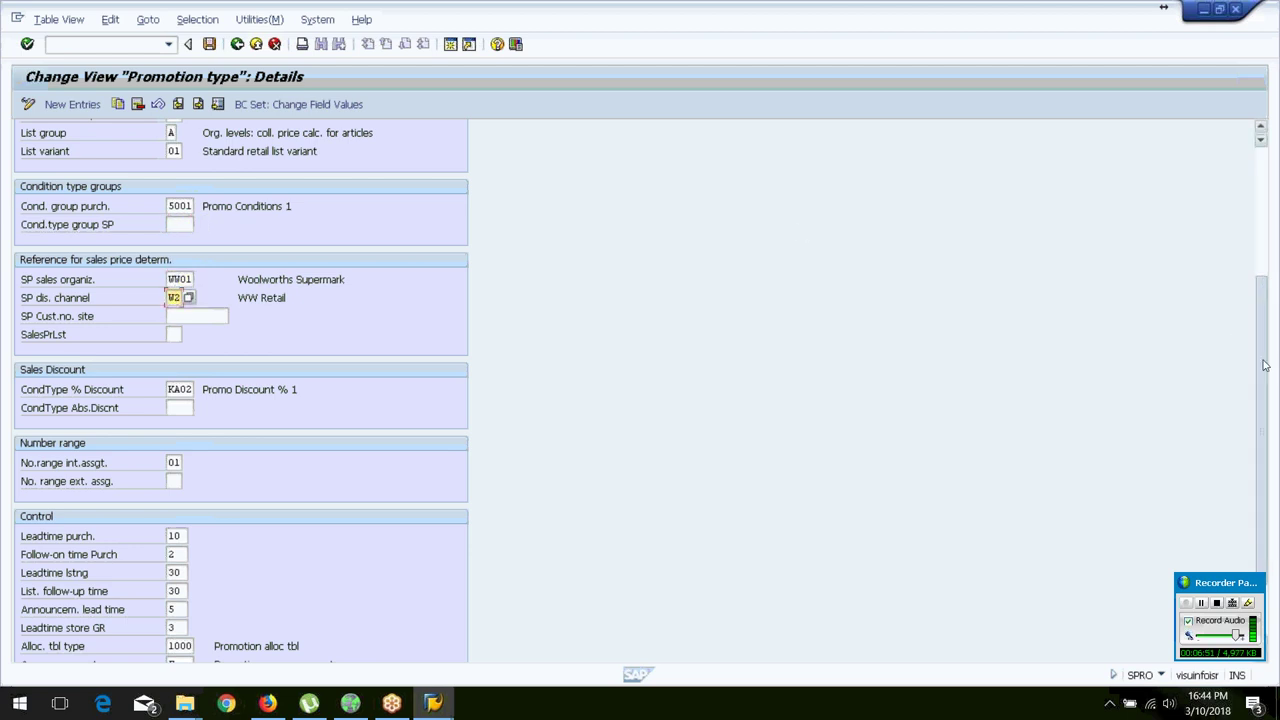
Examine the percentage and absolute discount condition types and the internal and external number ranges of promotion type 0001.
scroll(1265, 373, "down", 1)
left_click_drag(1265, 373, 1265, 409)
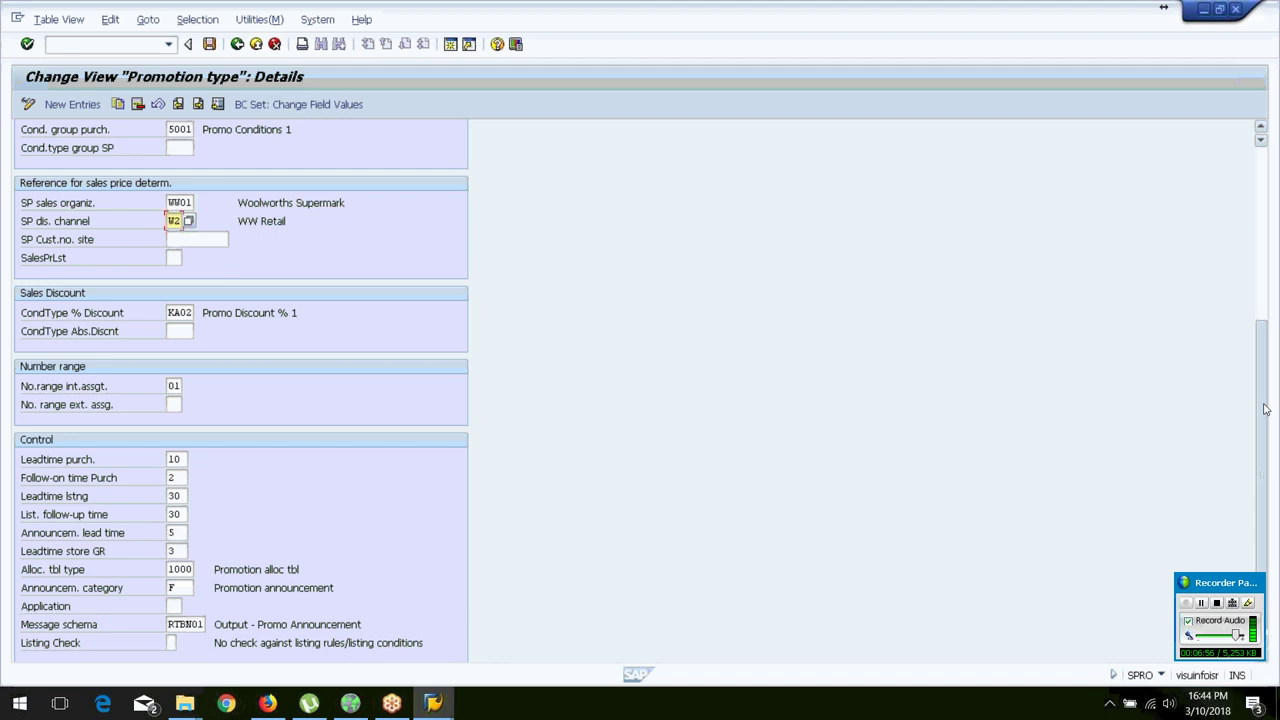
left_click(170, 312)
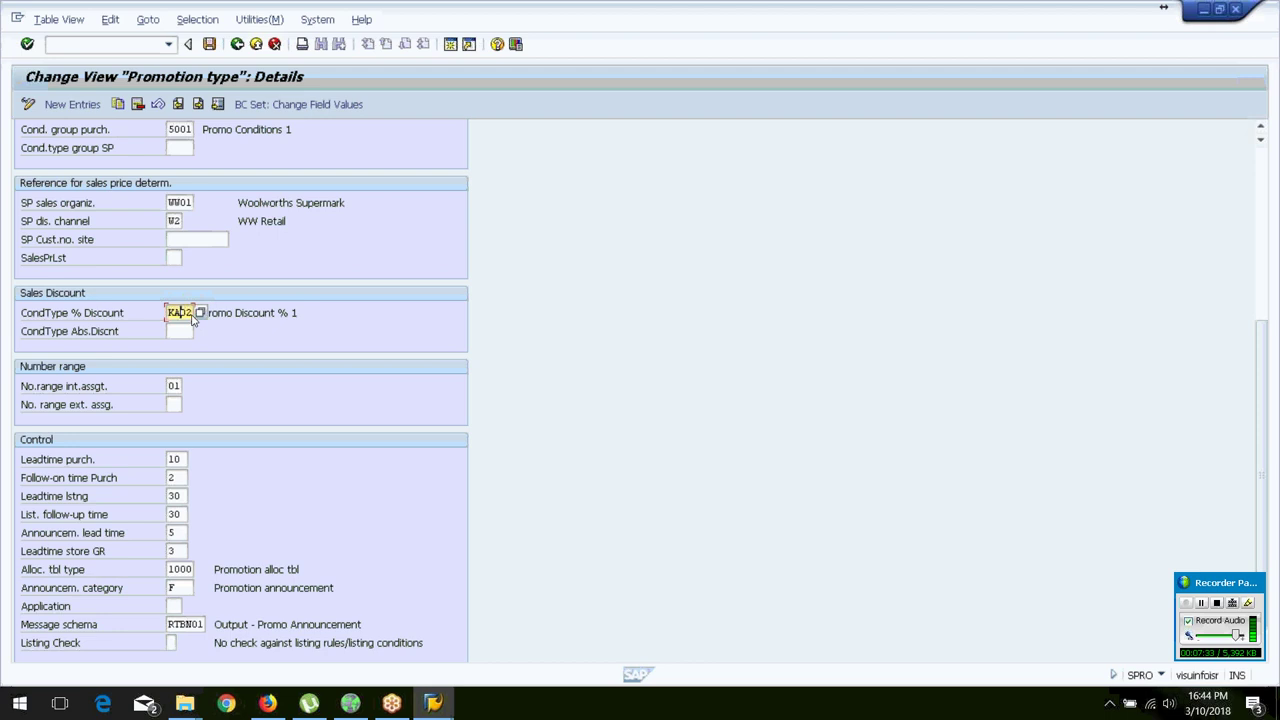
left_click(234, 312)
left_click(184, 312)
left_click(177, 330)
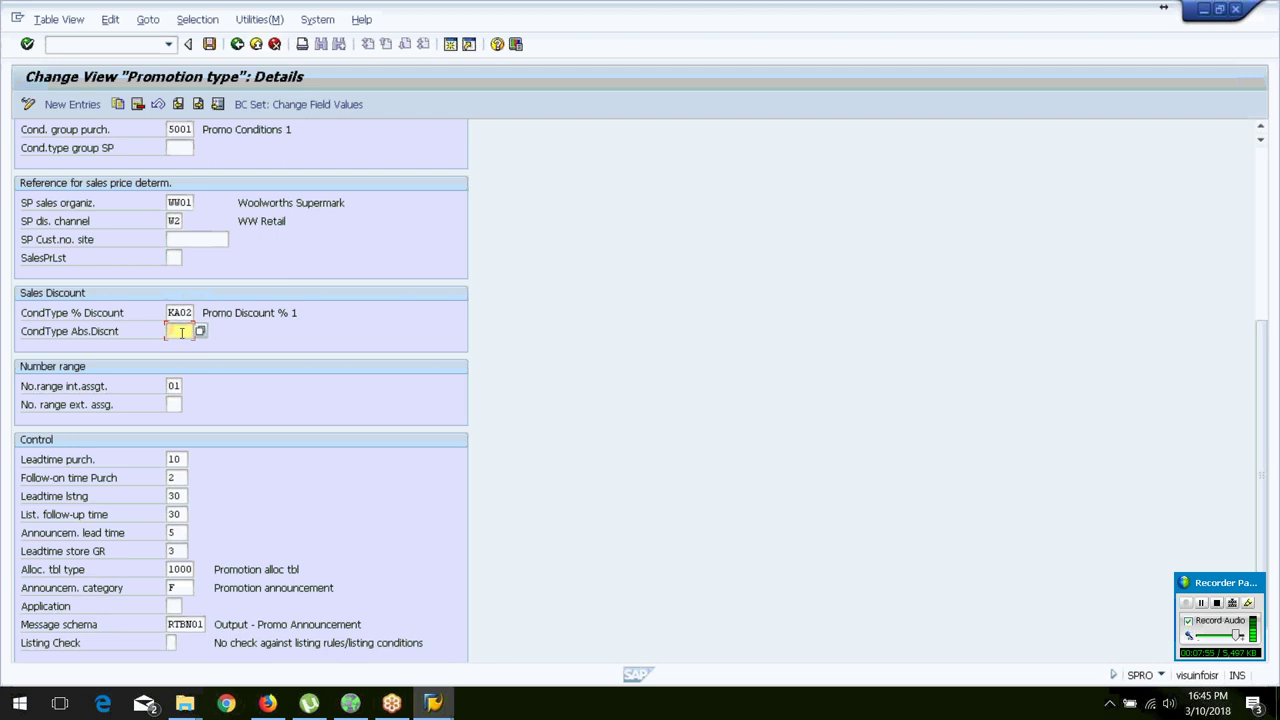
left_click(178, 386)
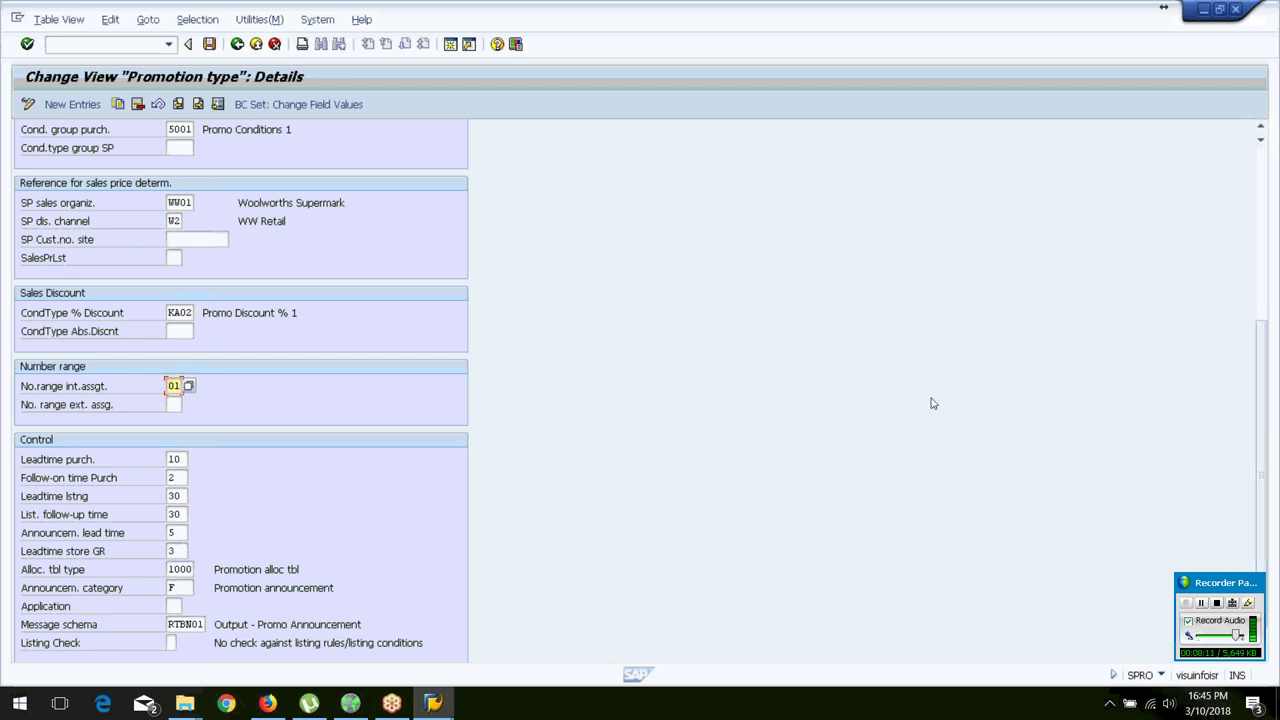
left_click(173, 404)
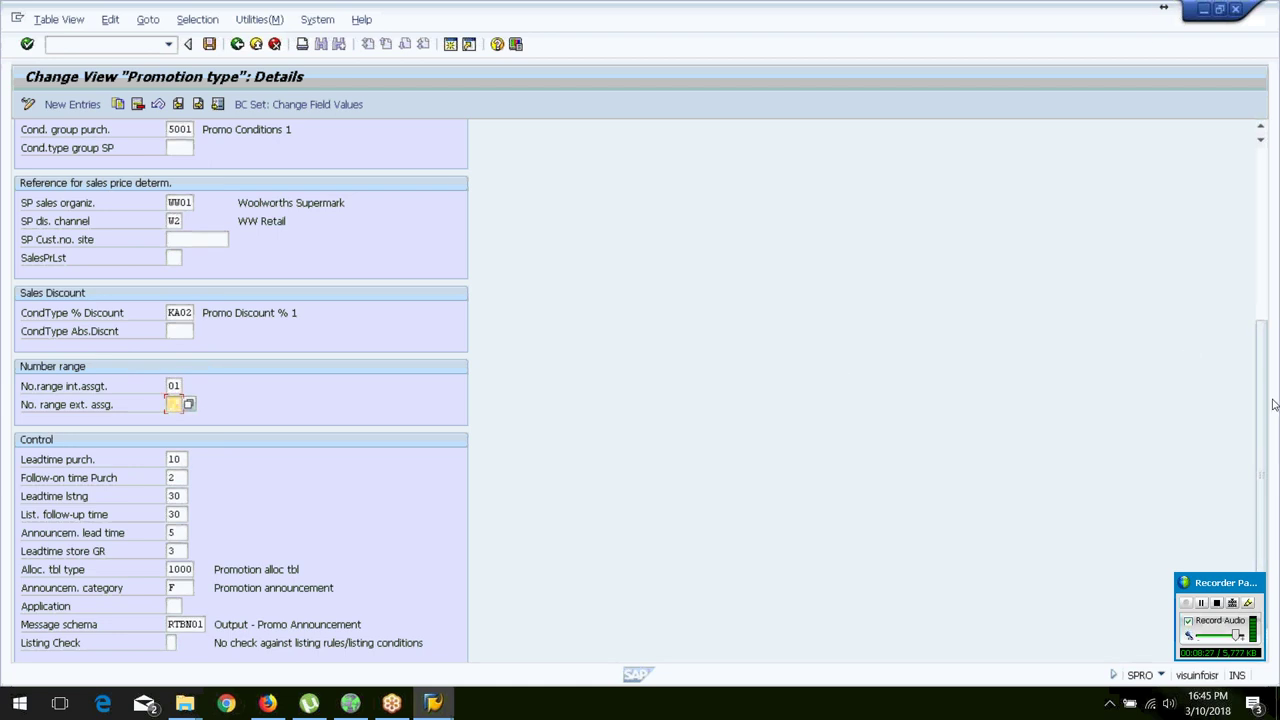
Examine the purchasing, listing and announcement lead times and the follow-up times in the control data of promotion type 0001.
scroll(1262, 420, "down", 1)
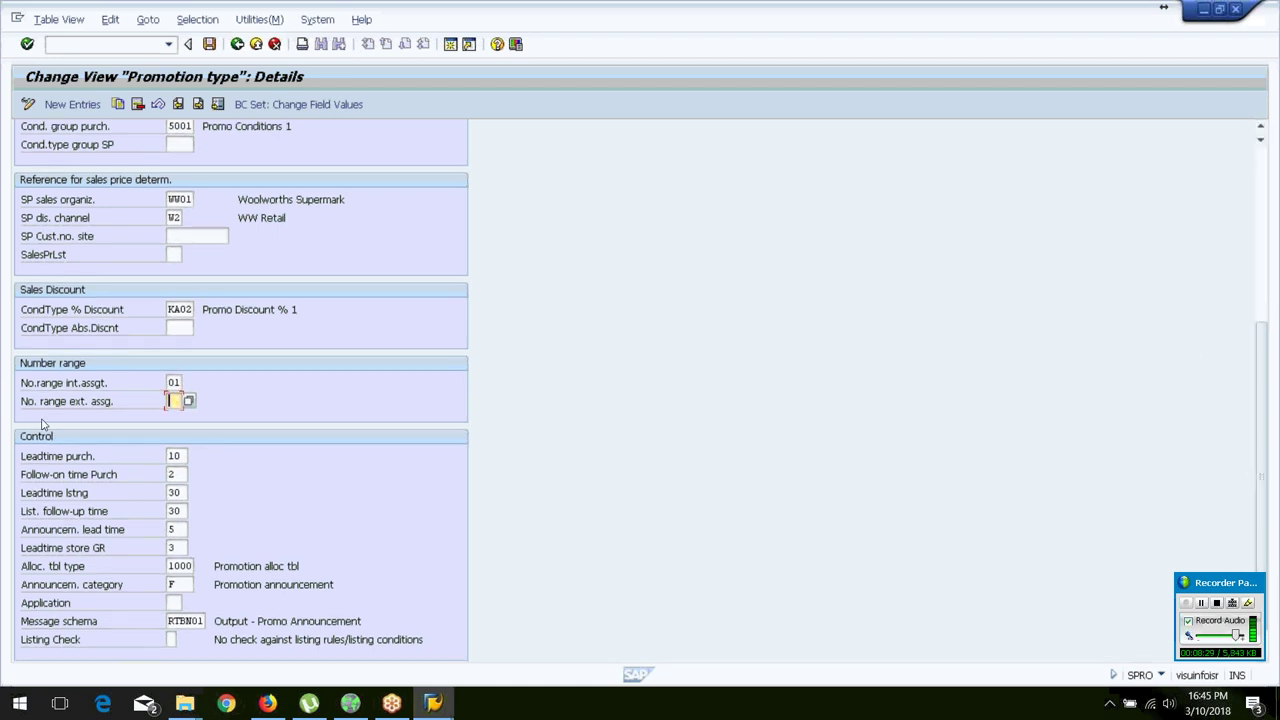
left_click(180, 455)
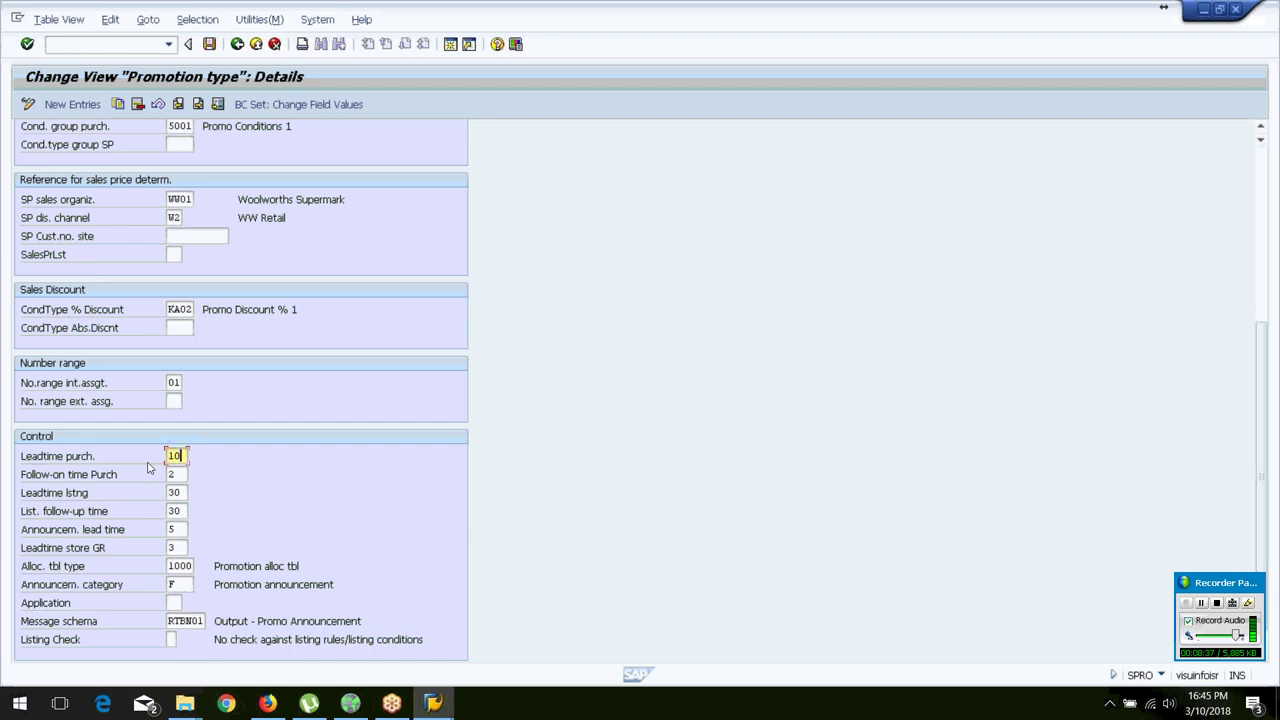
left_click(180, 475)
left_click(182, 493)
left_click(176, 511)
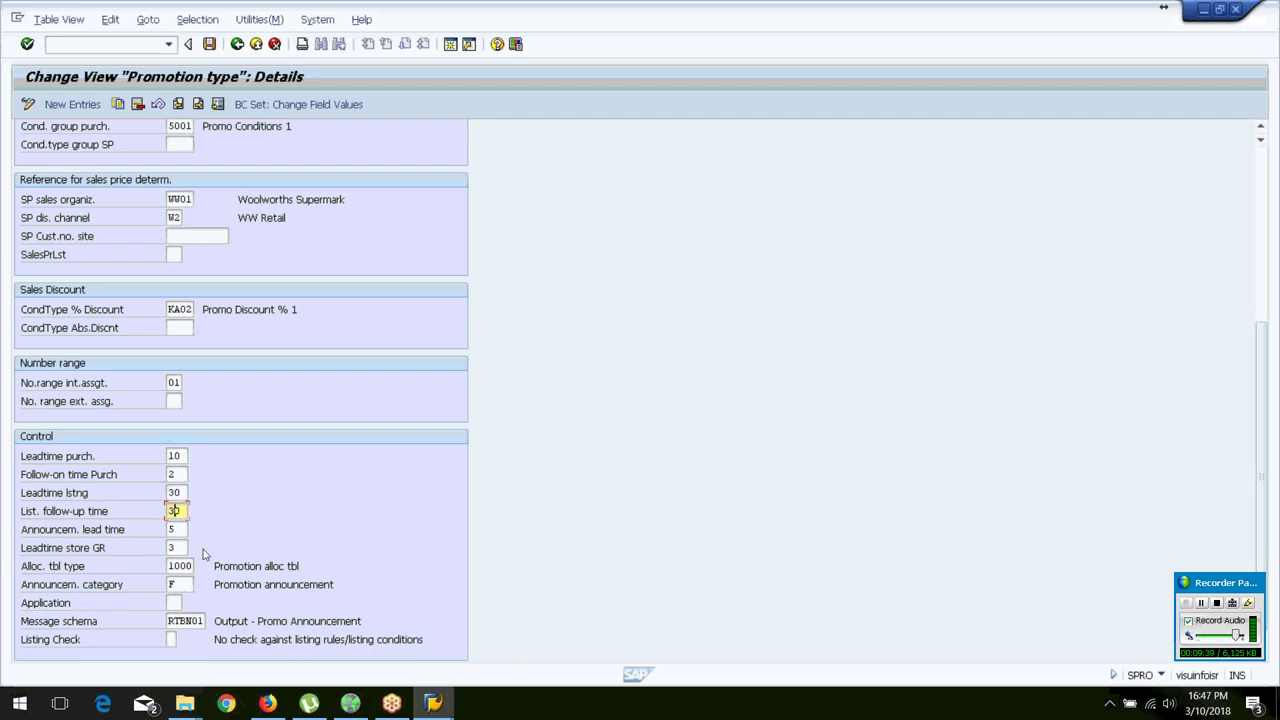
left_click(183, 529)
Check the allocation table type, announcement category and message schema of promotion type 0001.
left_click(170, 565)
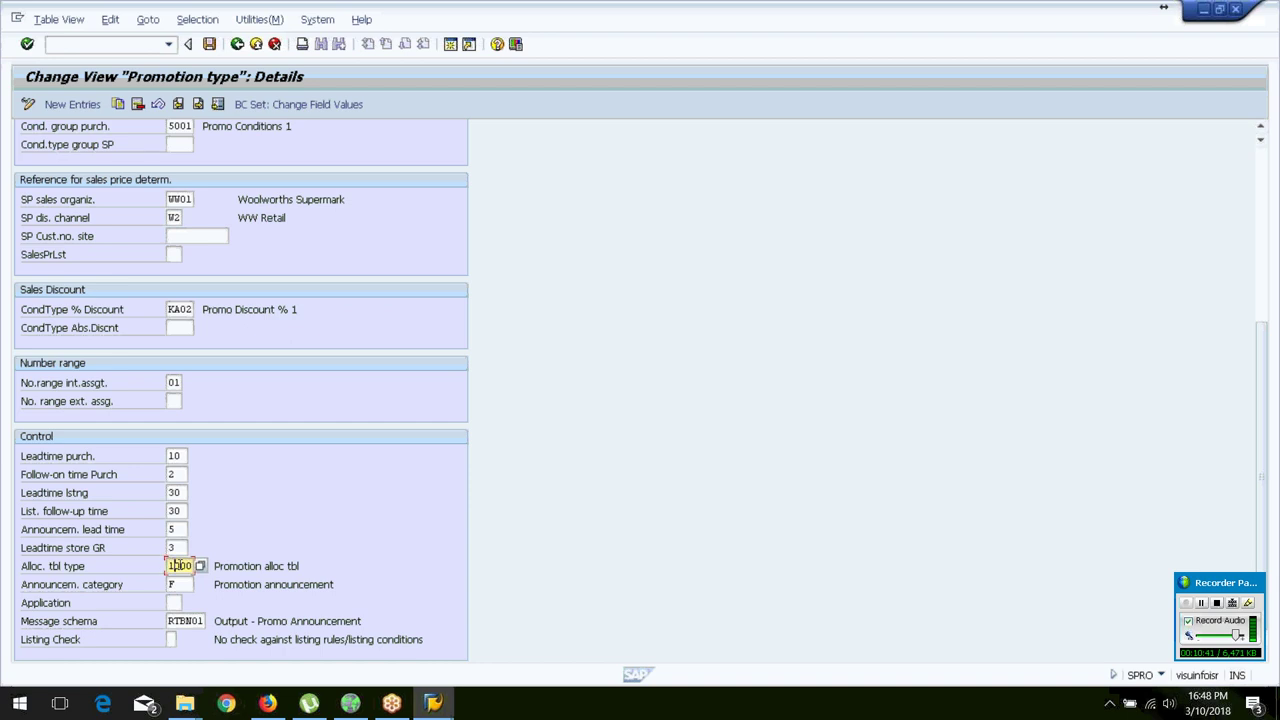
left_click(184, 583)
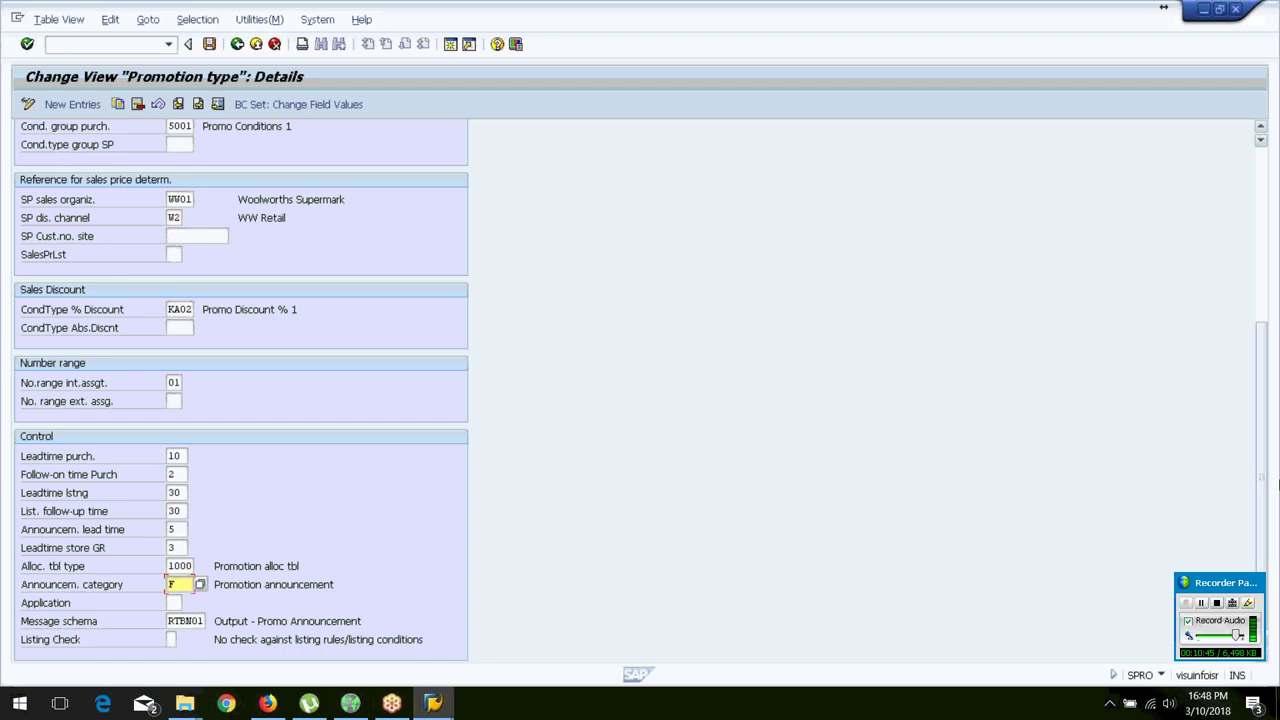
left_click(187, 621)
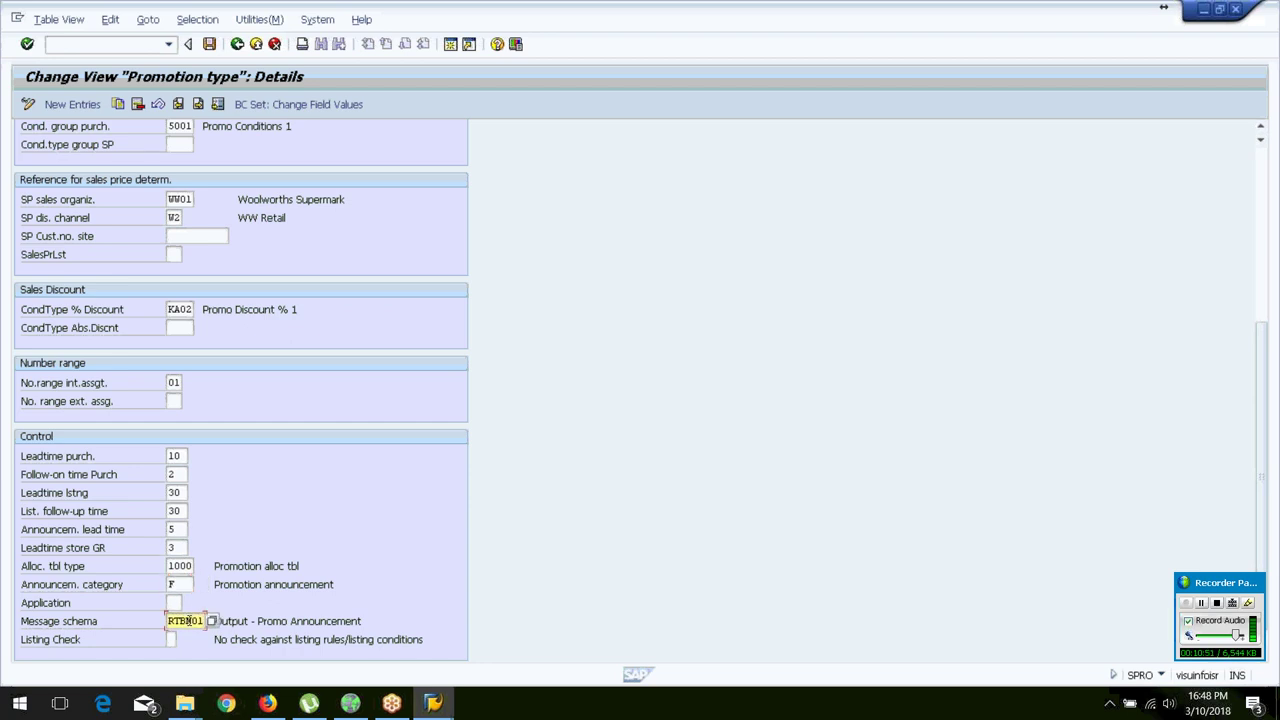
Compare the price activation settings of promotion types 0001 and 0002 by switching between their details, ending on type 0002.
left_click(1262, 168)
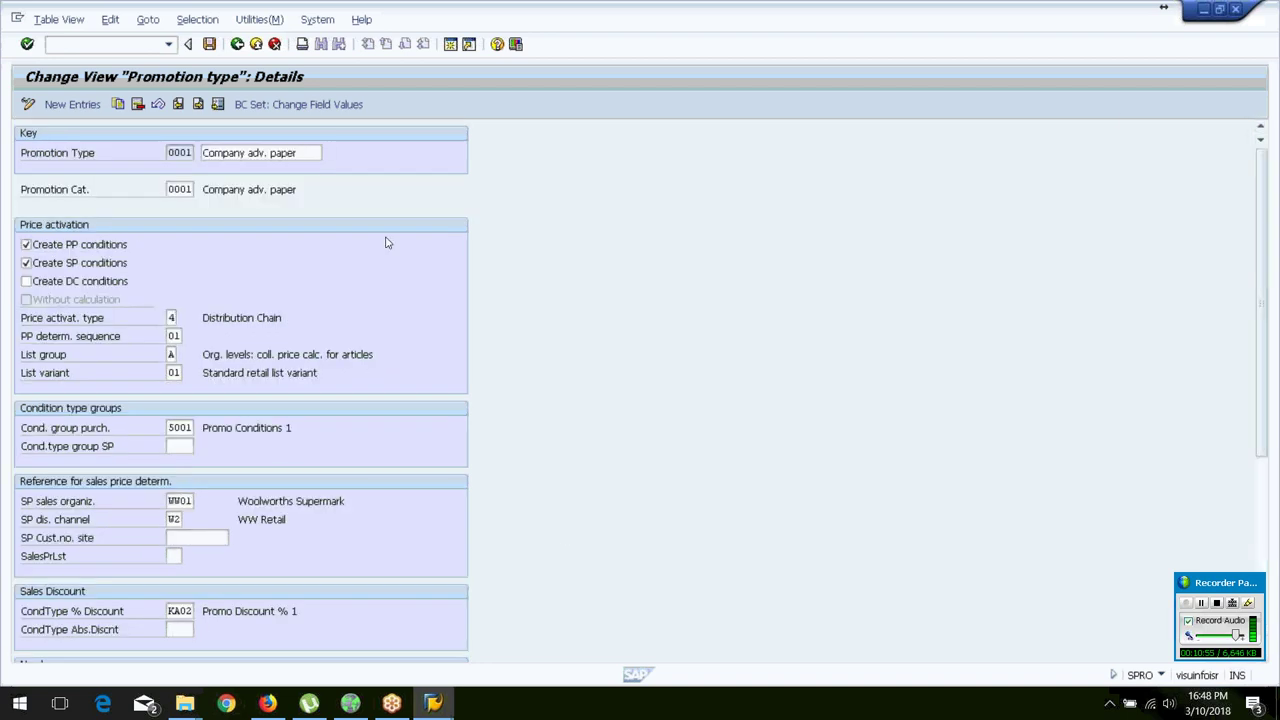
left_click(198, 105)
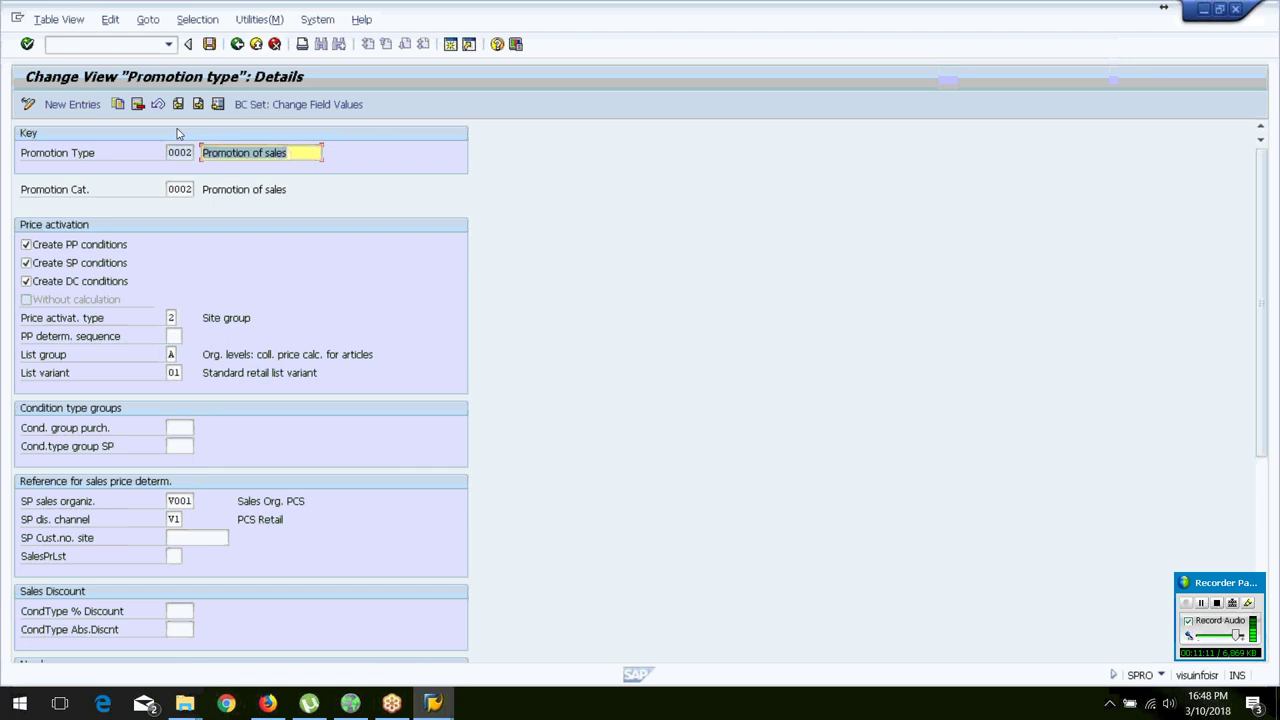
left_click(177, 104)
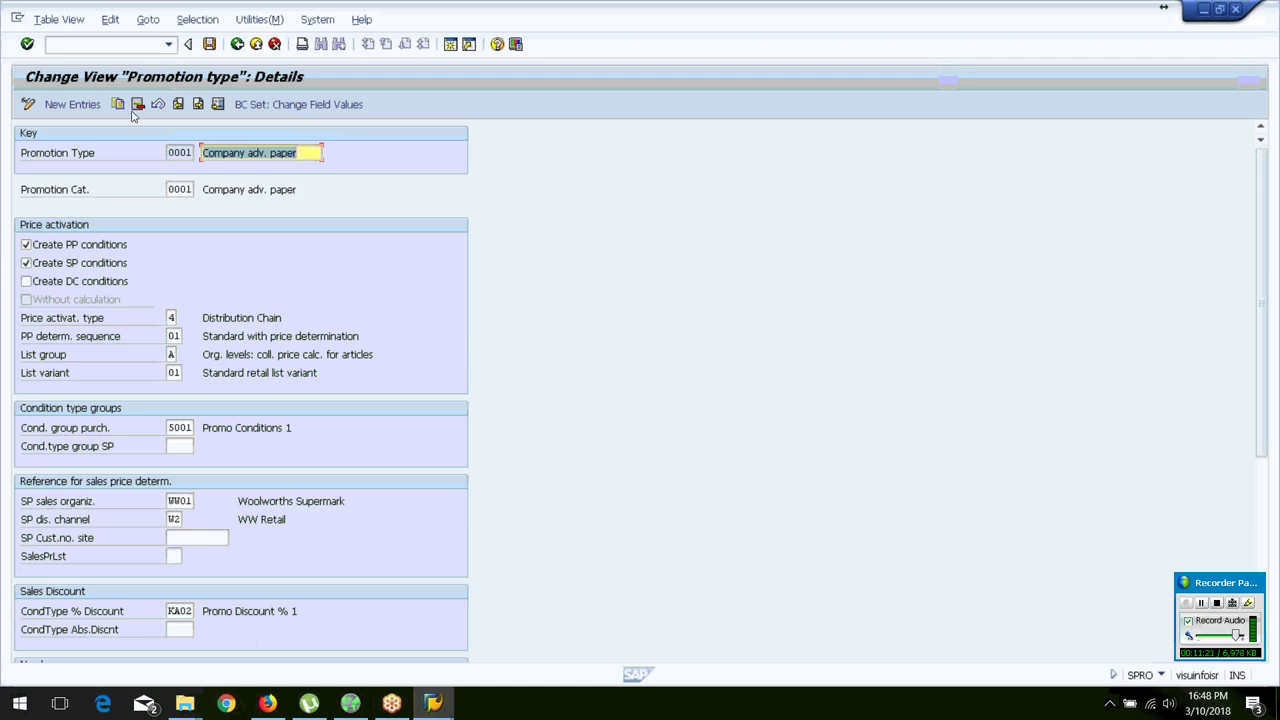
left_click(197, 106)
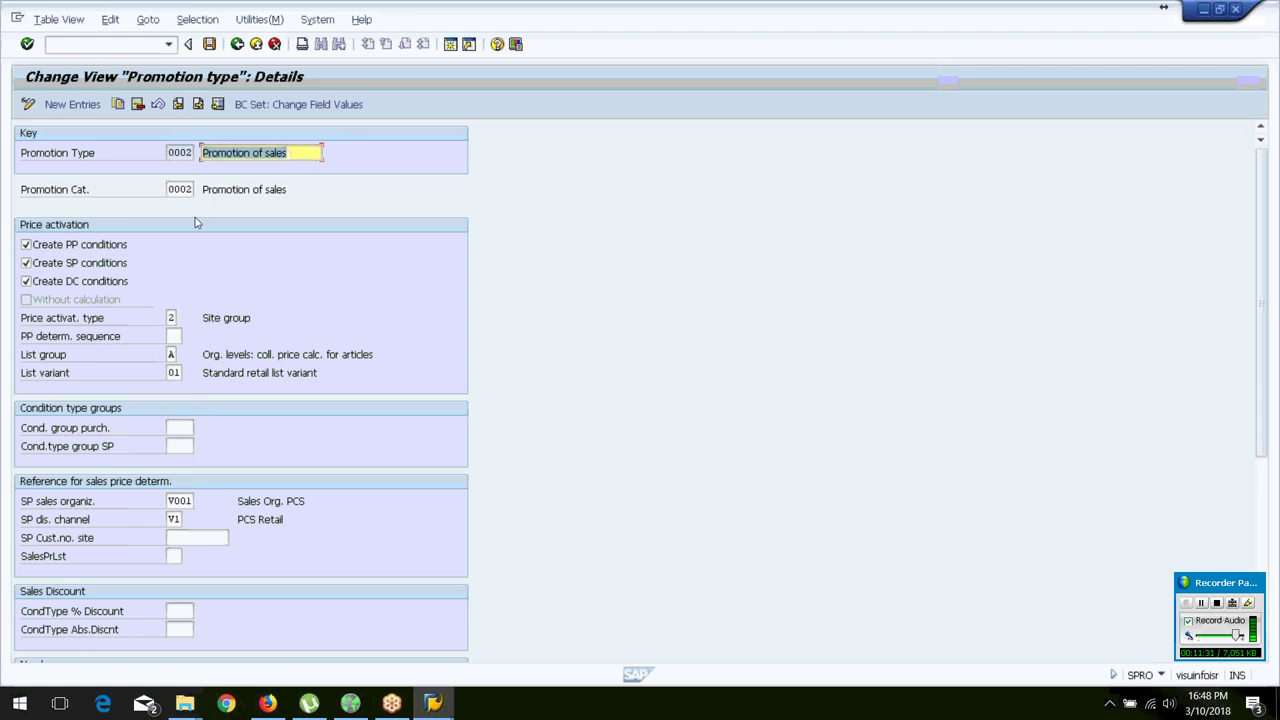
left_click(177, 106)
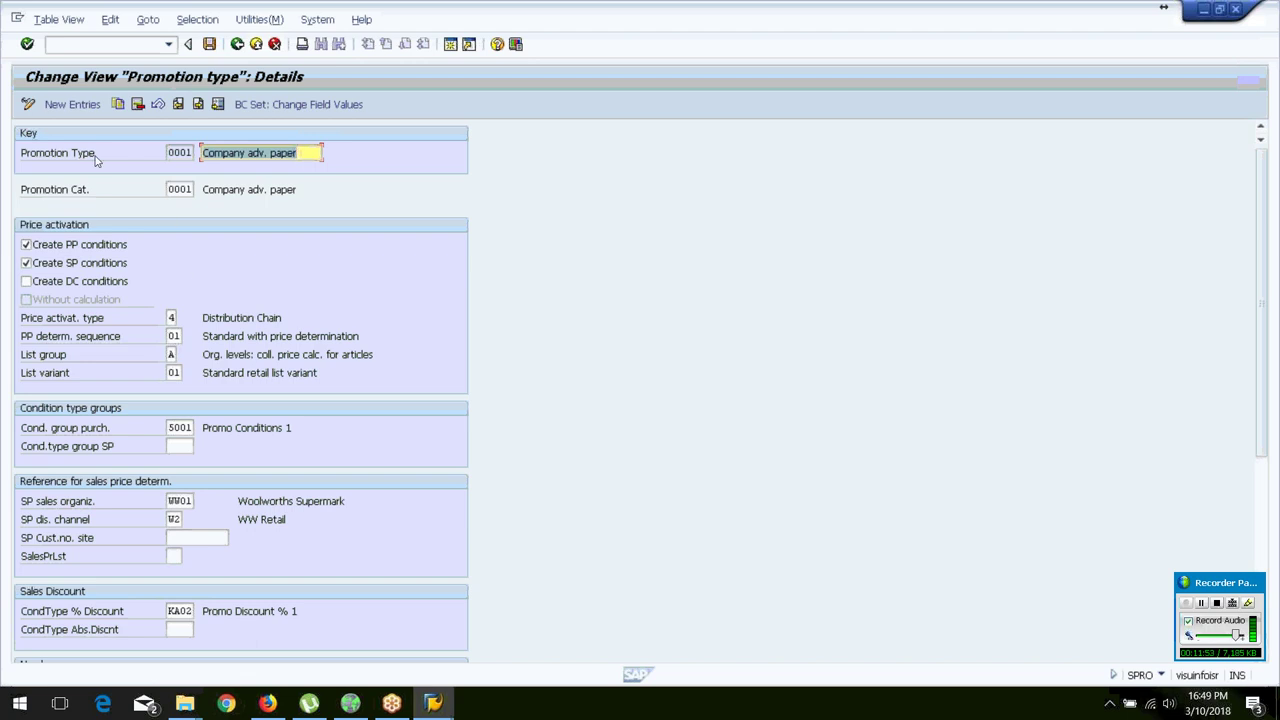
left_click(198, 104)
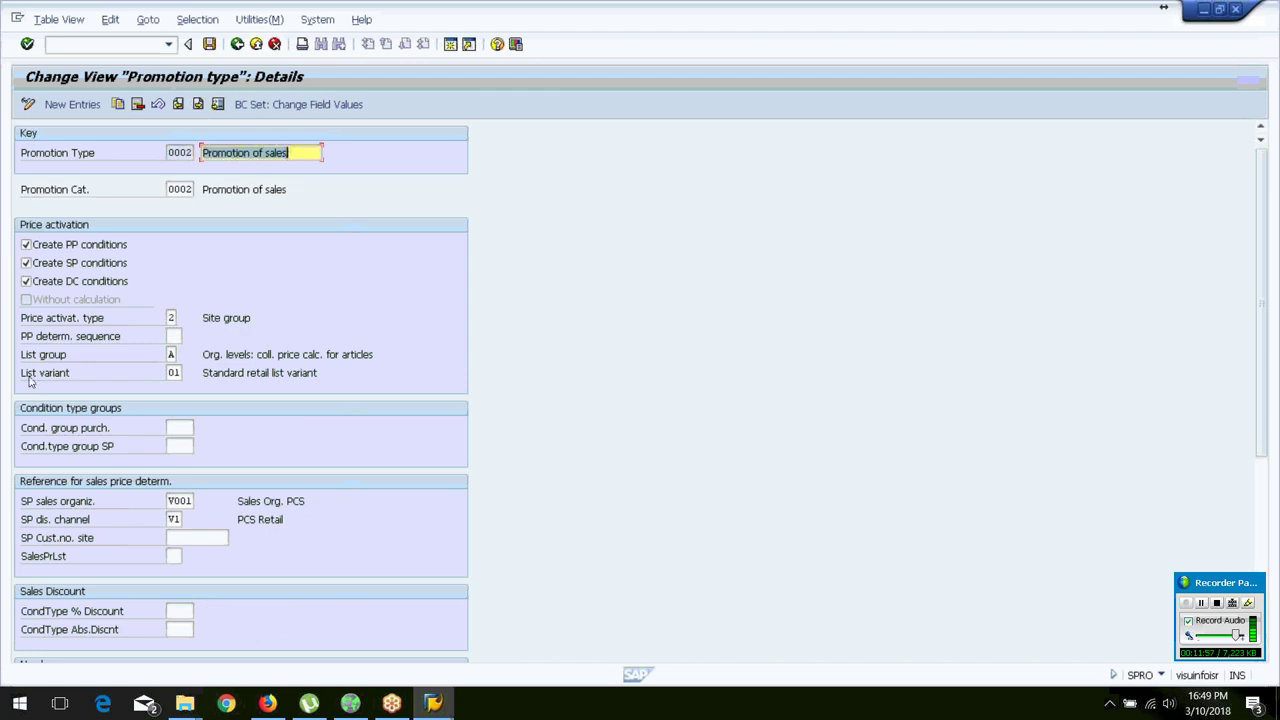
Check the PP determination sequence, both condition type groups and the reference distribution channel of promotion type 0002.
left_click(177, 336)
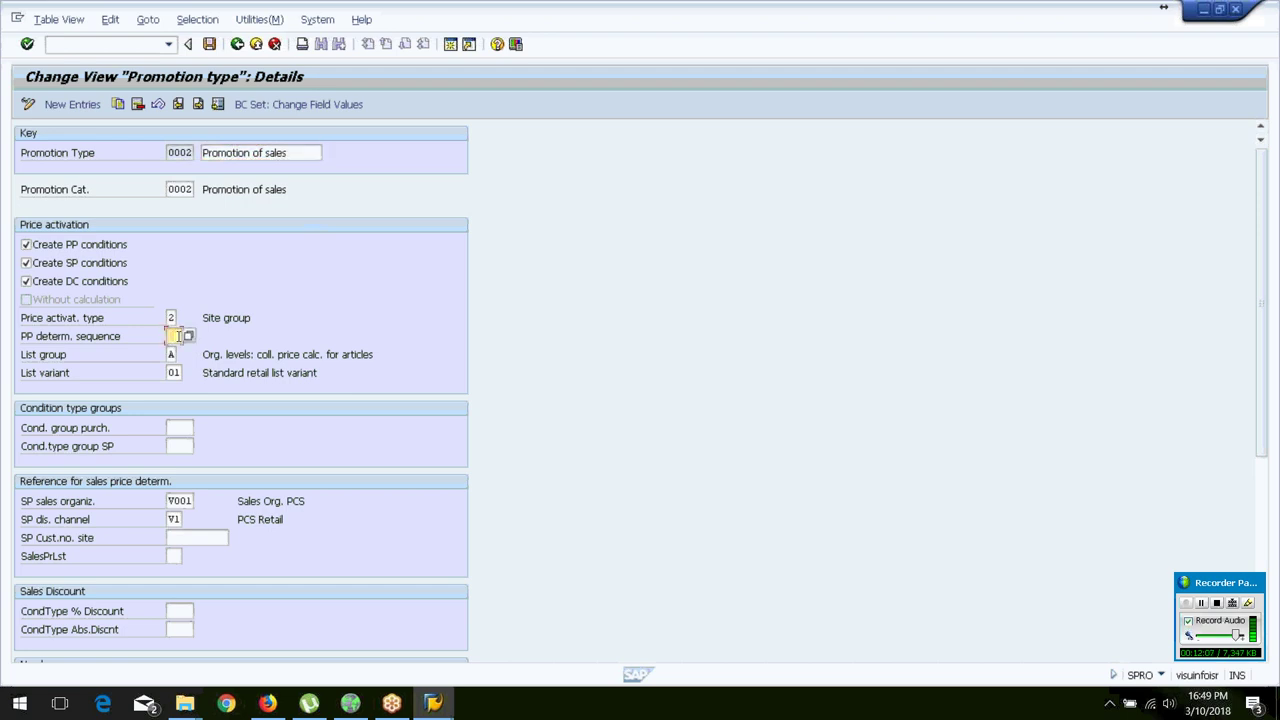
left_click(173, 424)
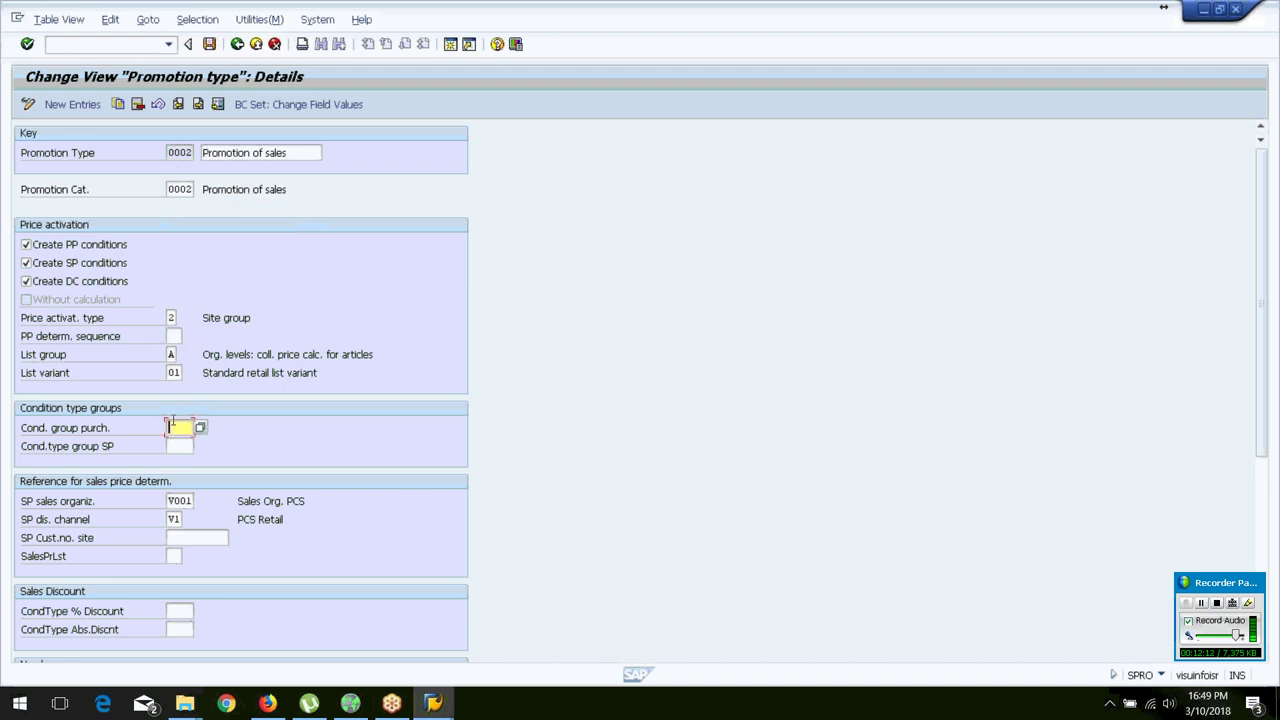
left_click(178, 442)
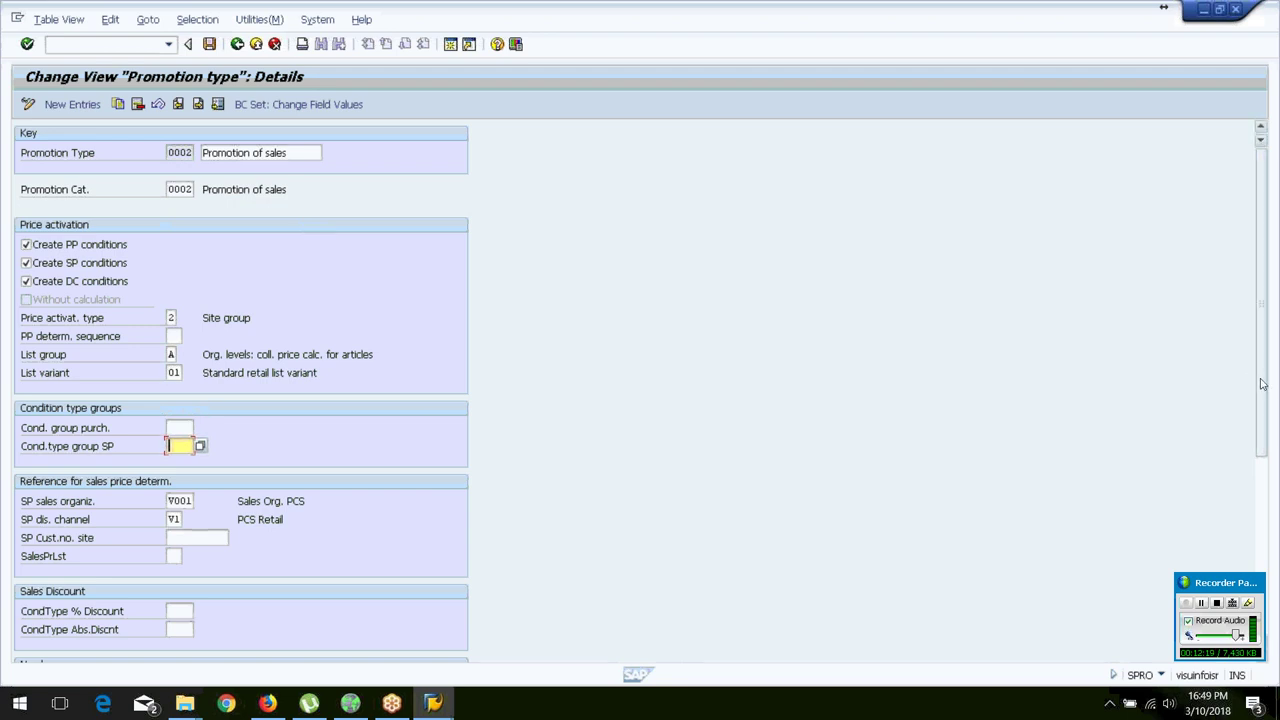
left_click(173, 519)
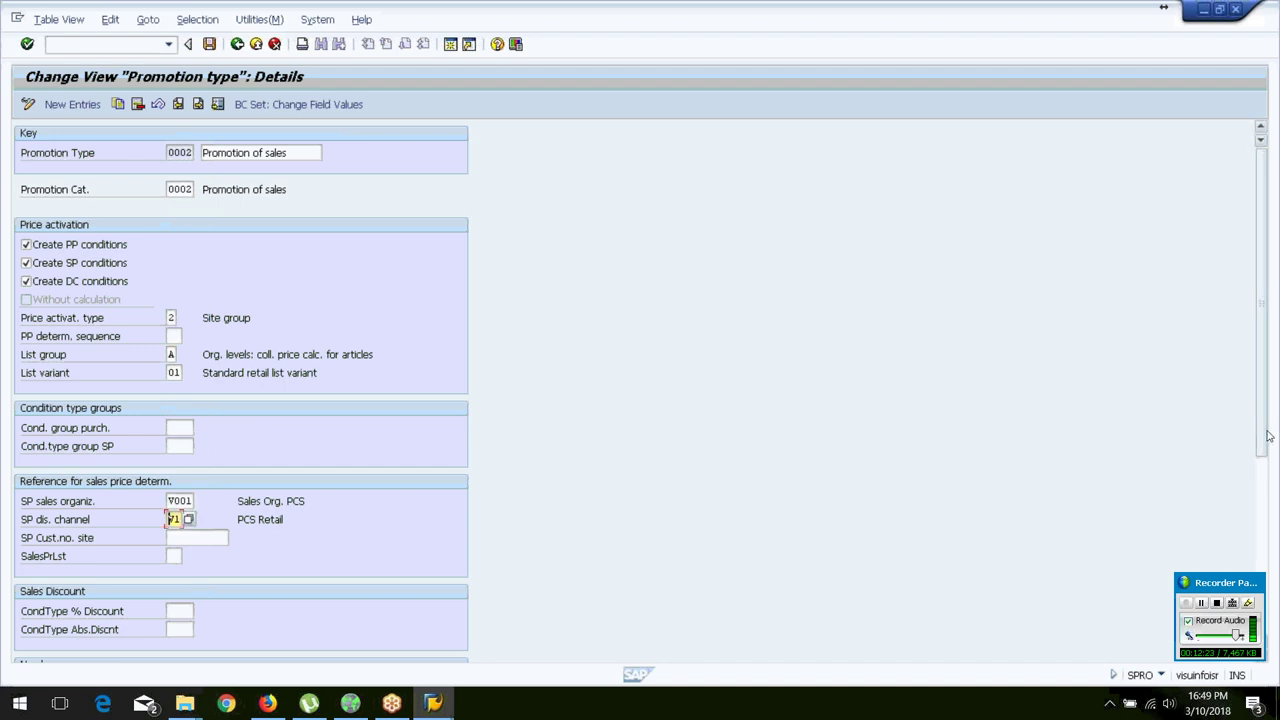
Examine the sales discount condition types and the internal number range assignment of promotion type 0002.
left_click_drag(1262, 438, 1259, 580)
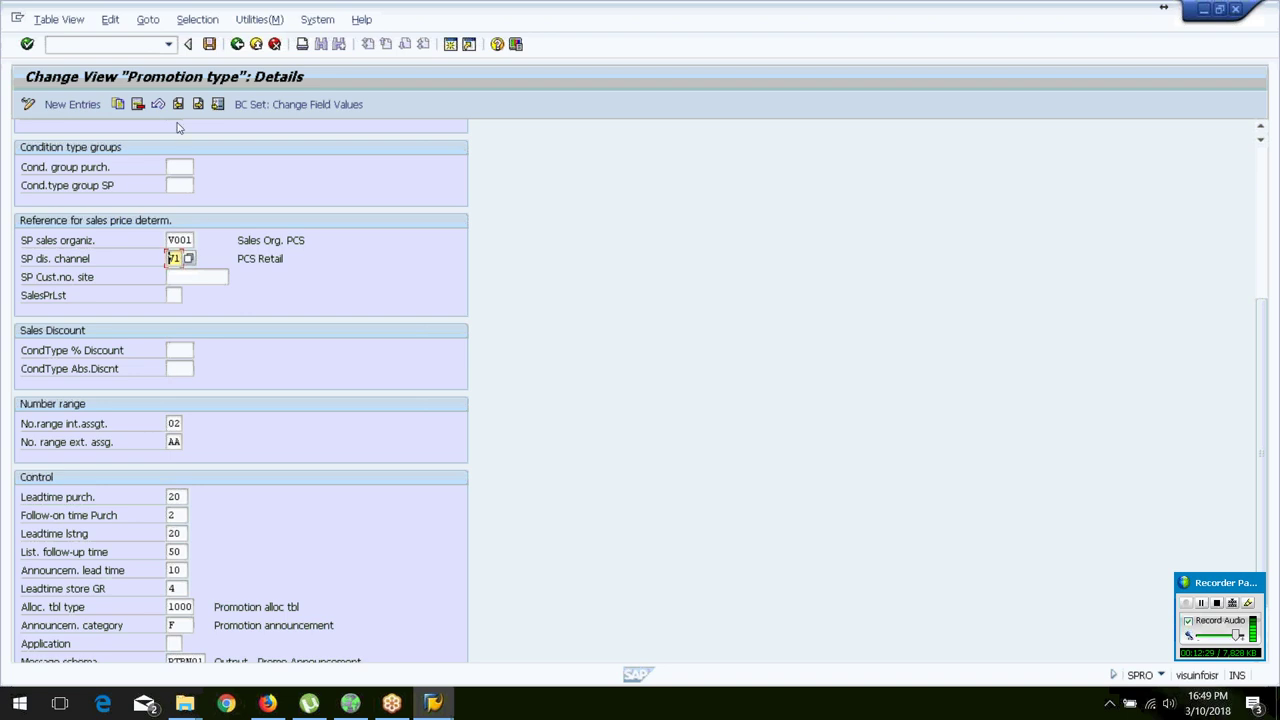
left_click(183, 349)
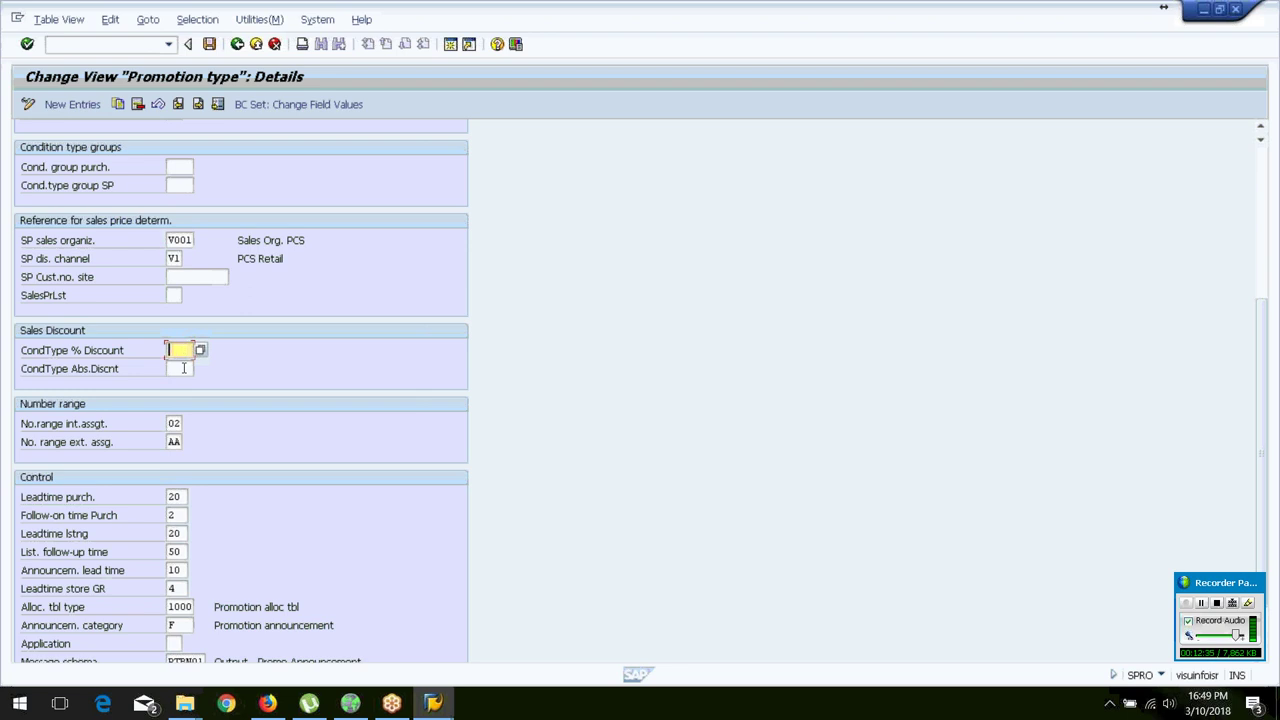
left_click(183, 368)
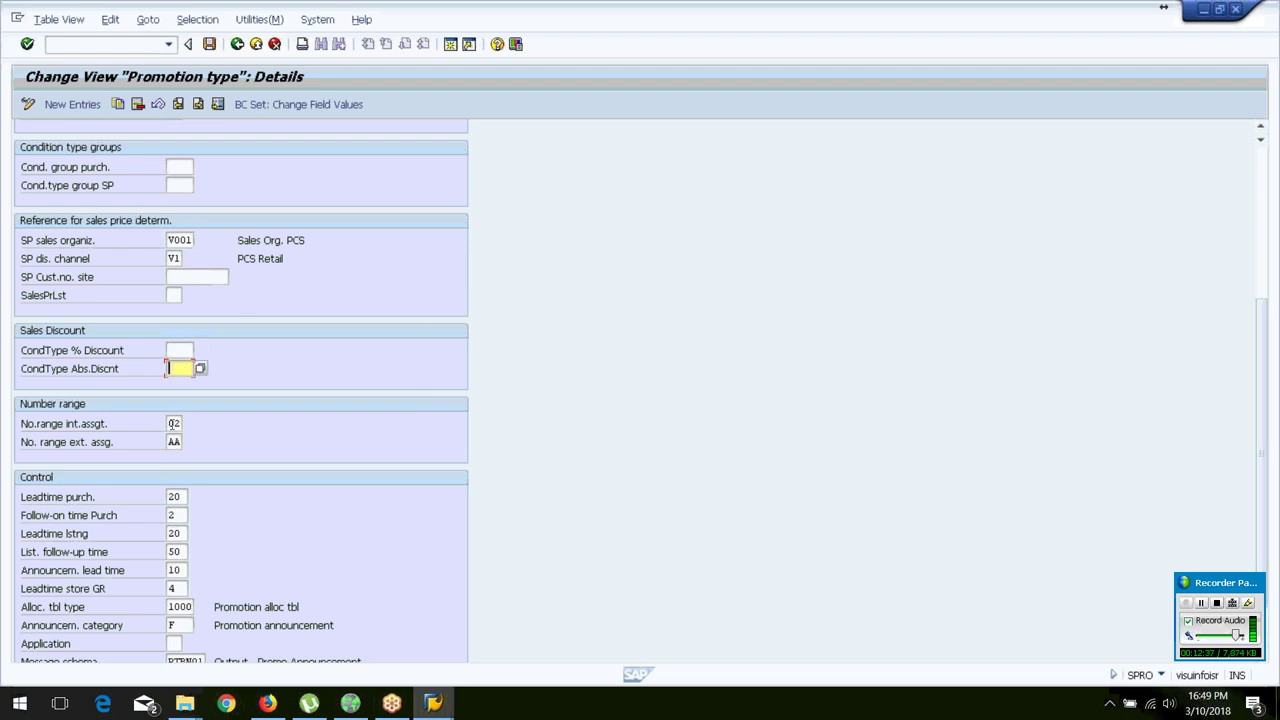
left_click(172, 424)
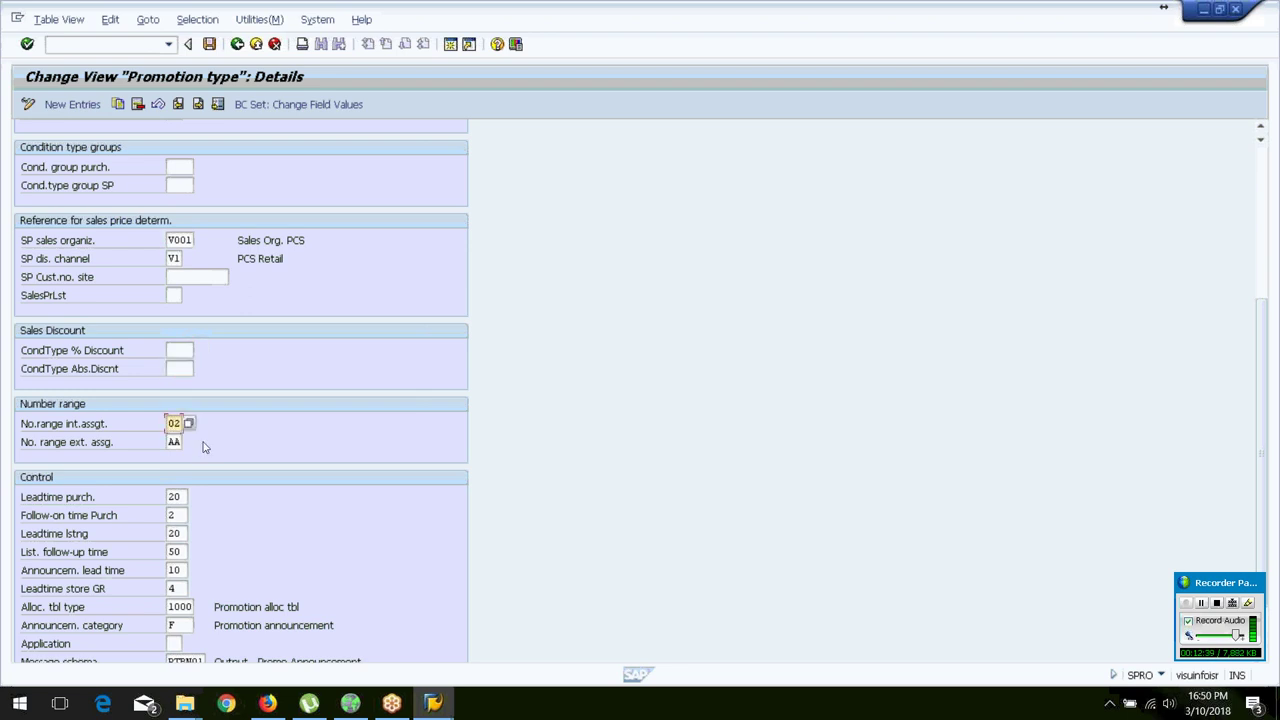
Go through the lead times and follow-up times in the control data of promotion type 0002, from purchasing to store goods receipt.
left_click(177, 497)
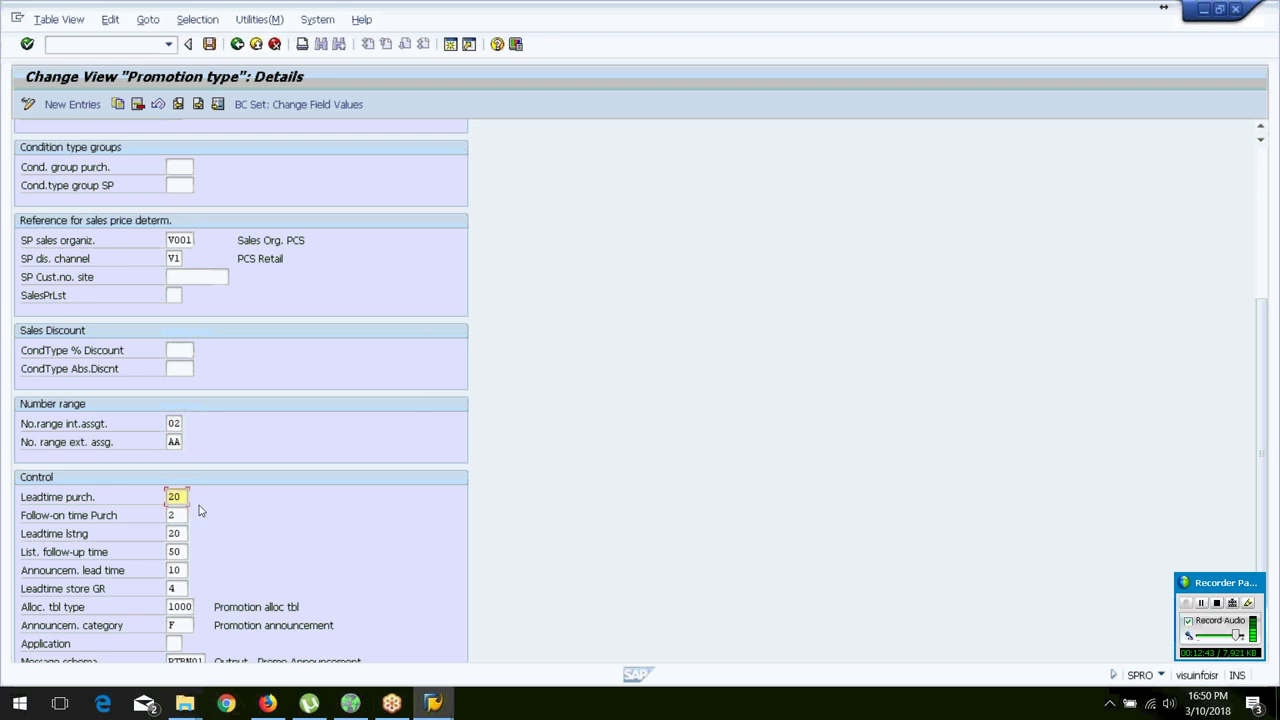
key("Tab")
key("Tab")
key("Tab")
key("Tab")
key("Tab")
Check the allocation table type, announcement category, application and message schema of promotion type 0002.
key("Tab")
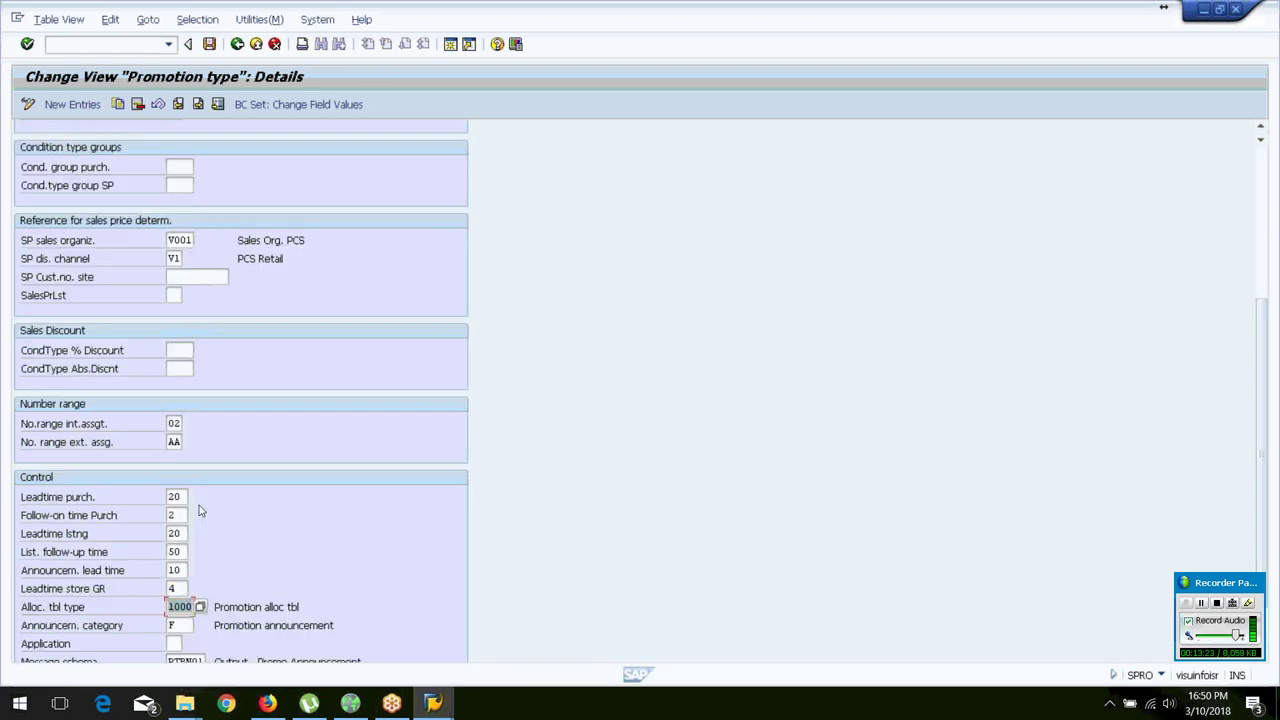
key("Tab")
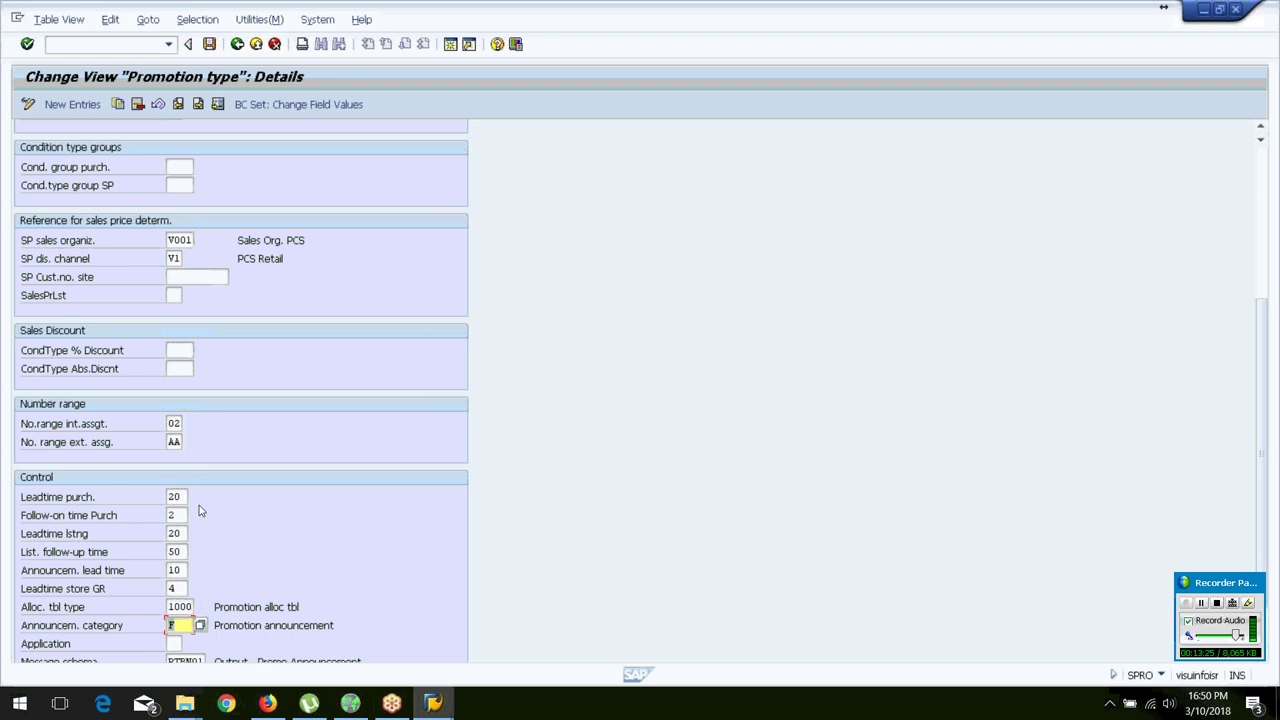
scroll(199, 505, "down", 1)
key("Tab")
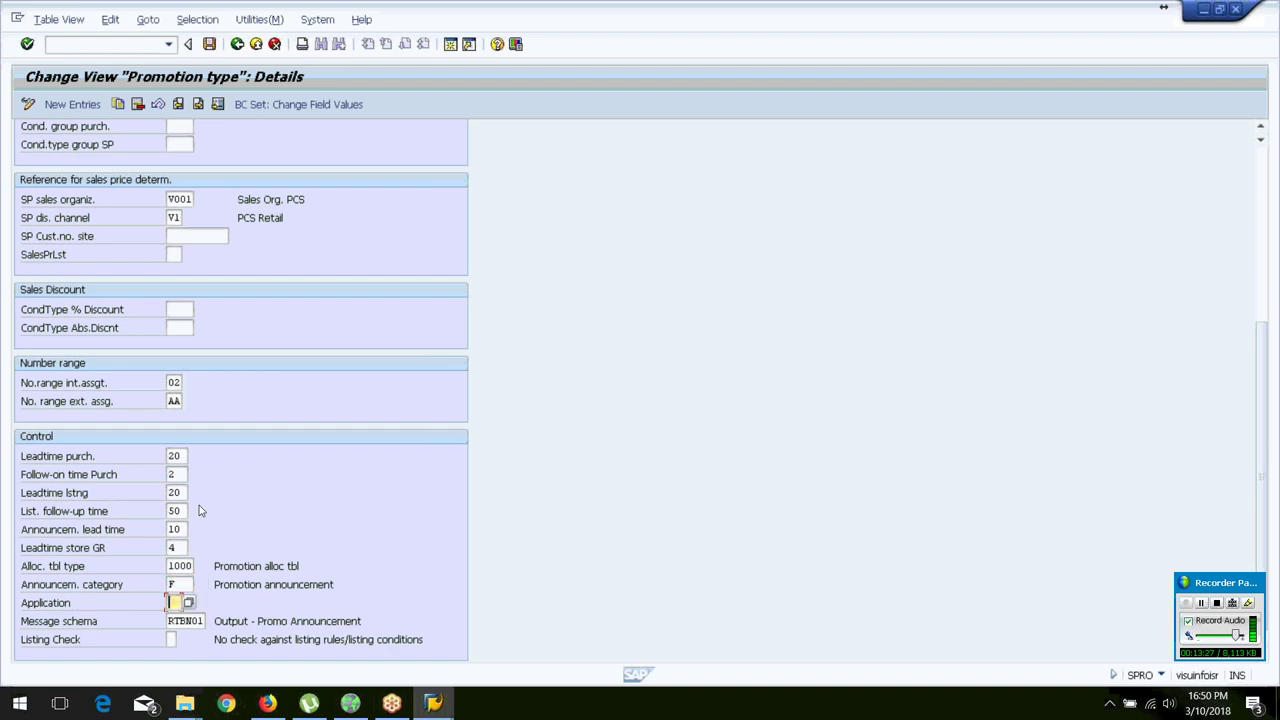
key("Tab")
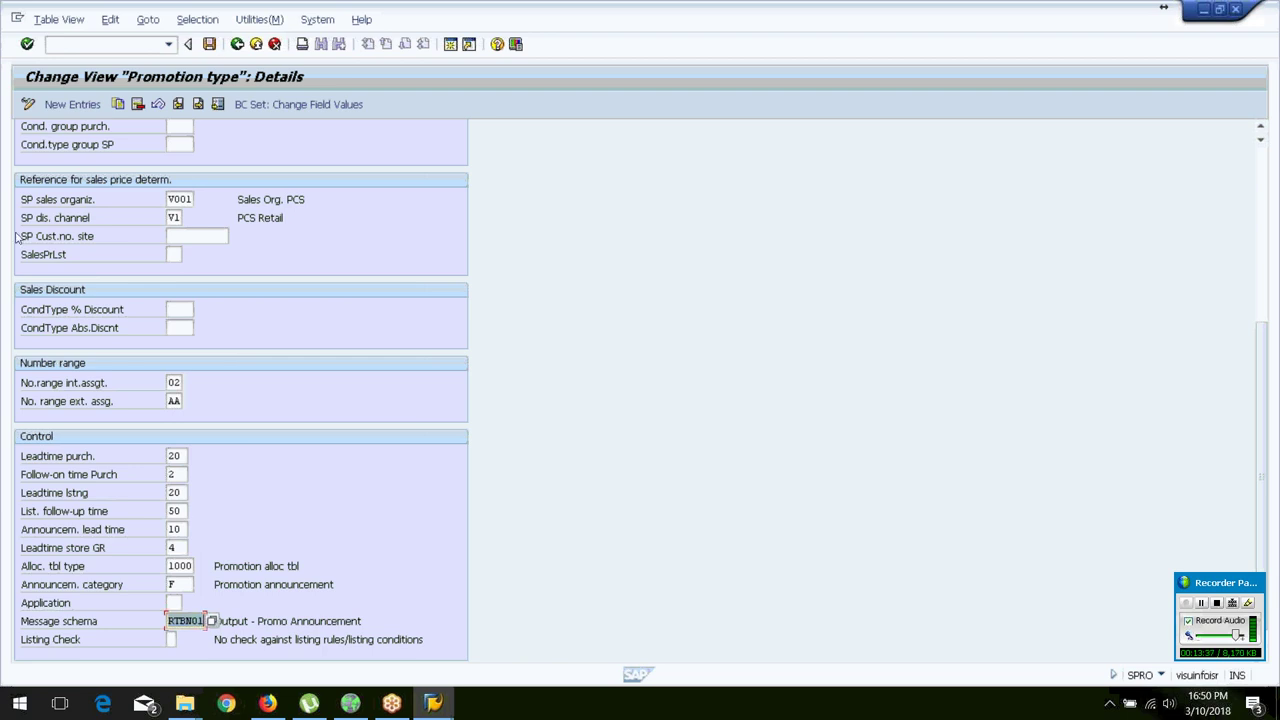
Return to the promotion type overview and open the details of type 0001.
left_click(235, 46)
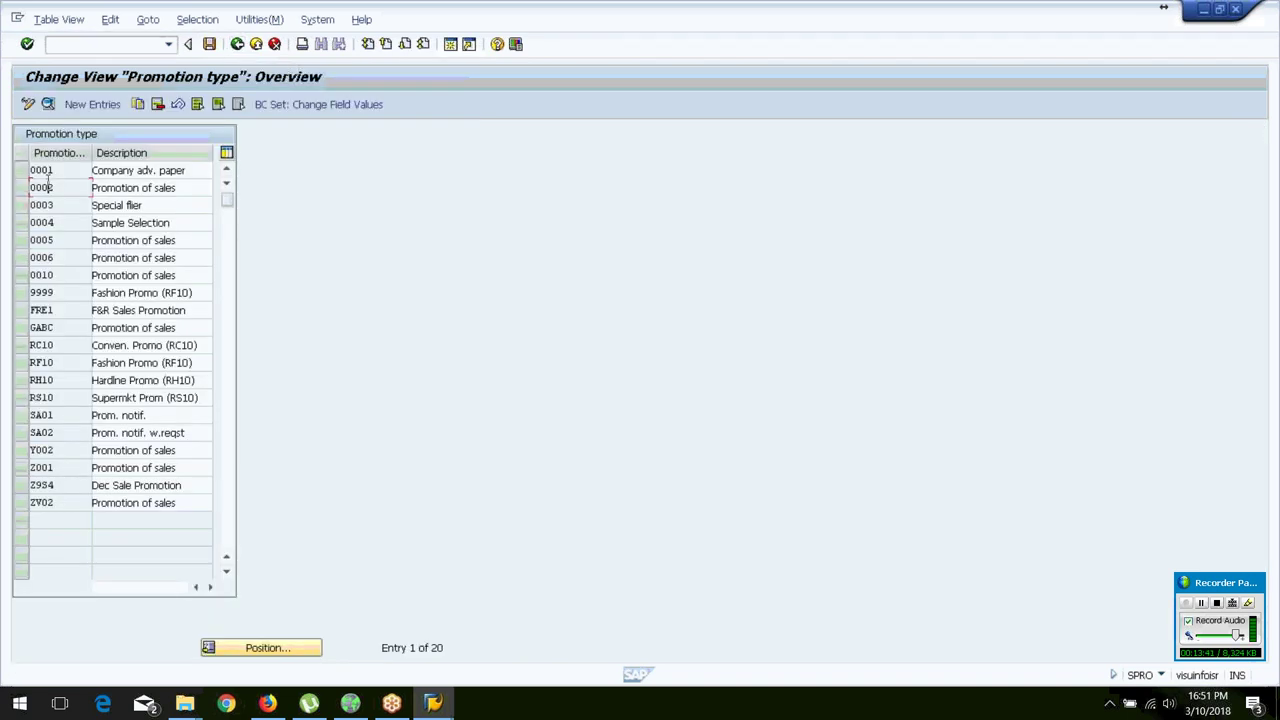
double_click(44, 171)
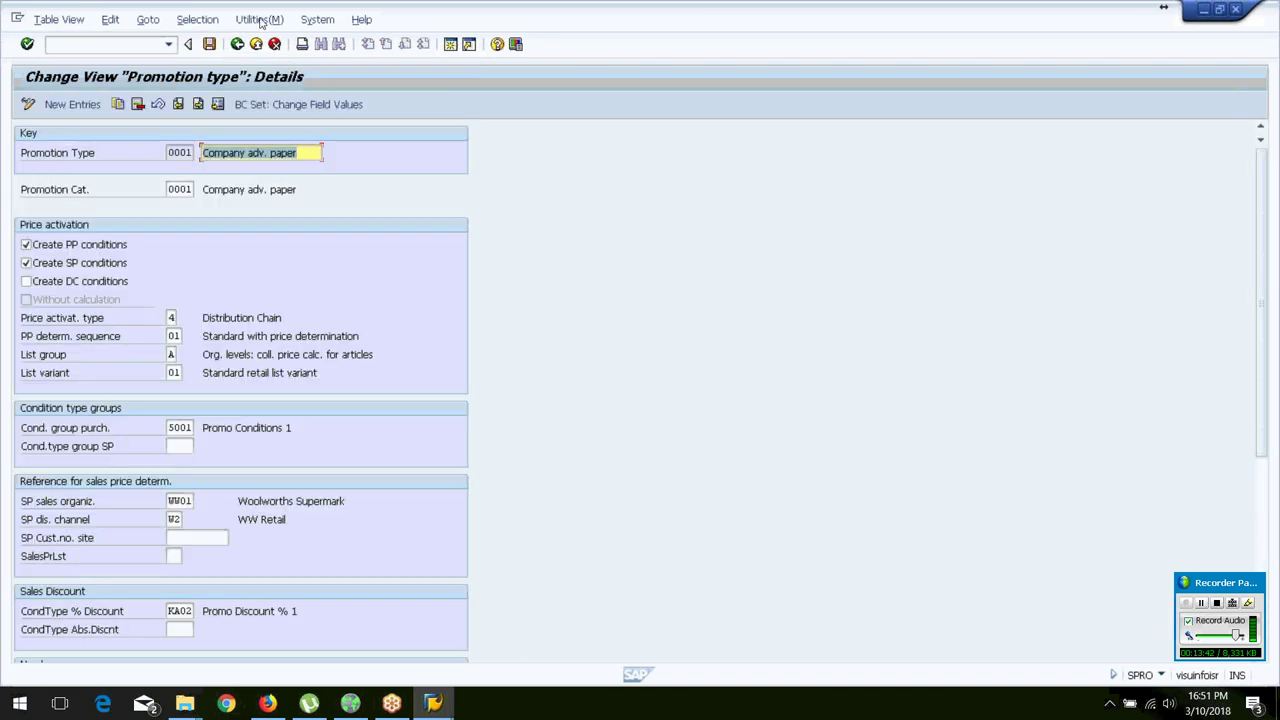
Reopen the details of promotion type 0001 from the overview and check its allocation table type and percentage discount condition type.
left_click(237, 44)
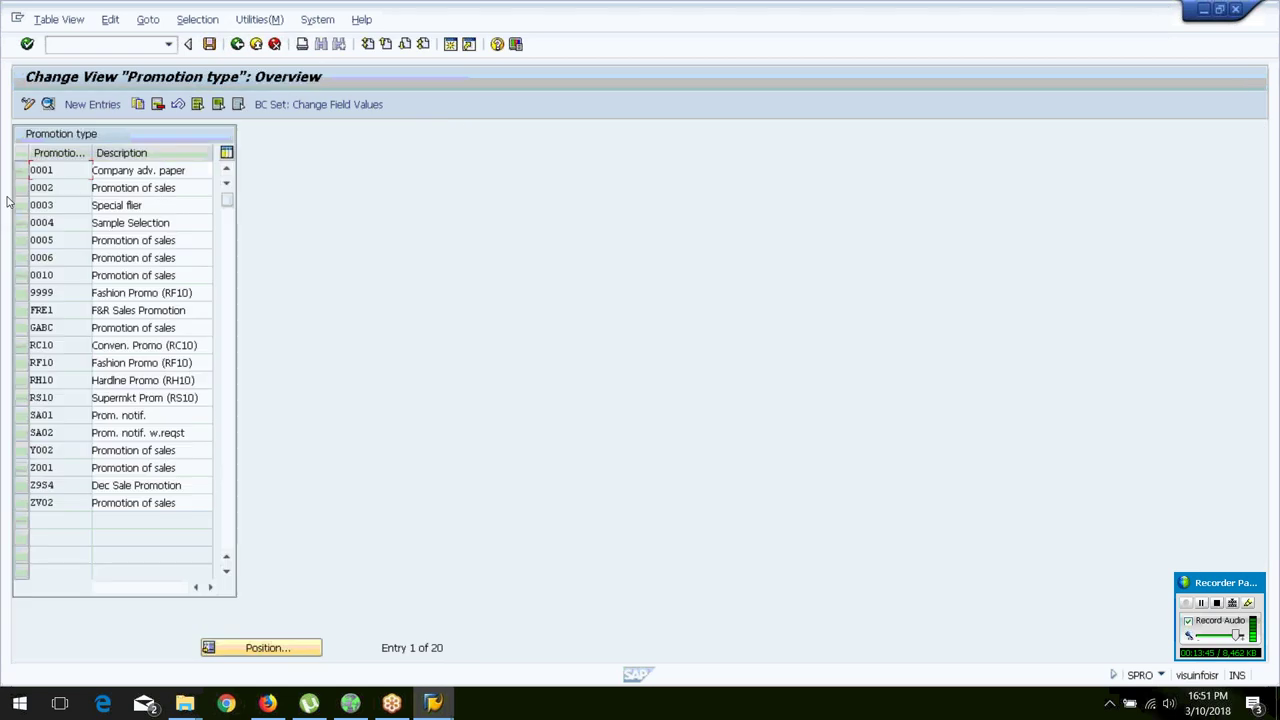
left_click(36, 171)
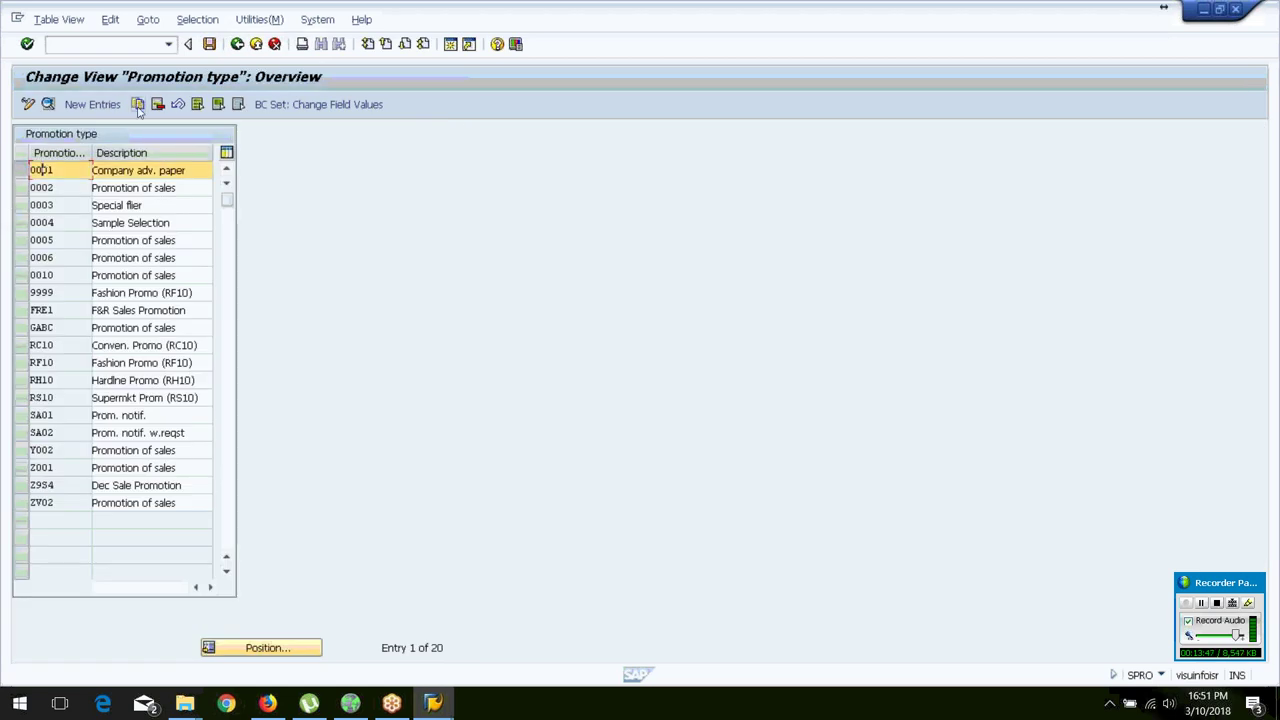
double_click(67, 175)
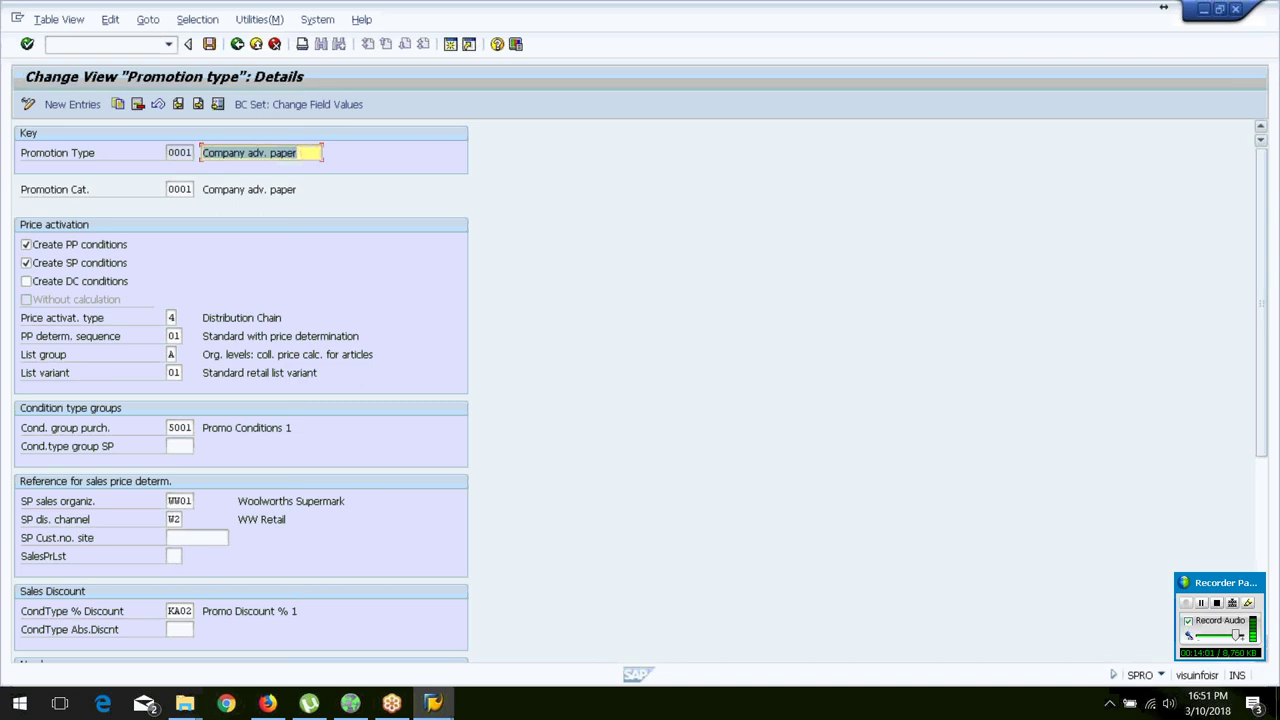
scroll(446, 524, "down", 5)
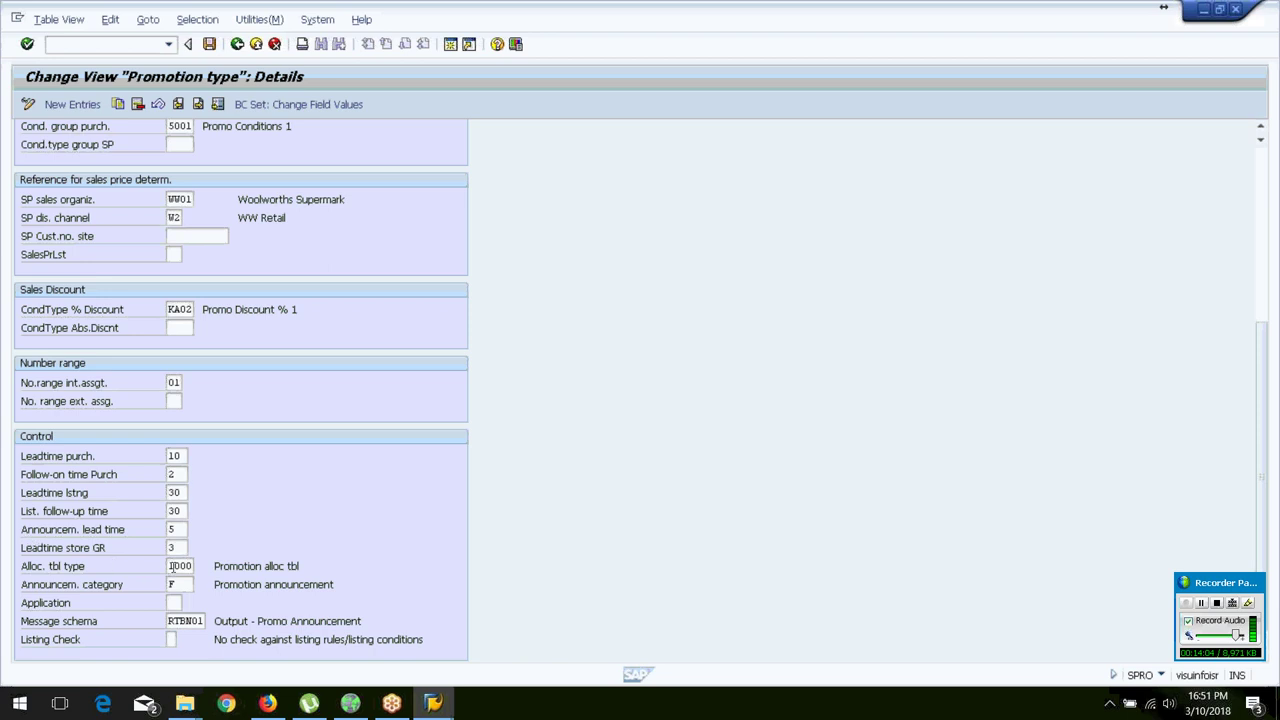
left_click(172, 566)
left_click(188, 310)
left_click(1262, 190)
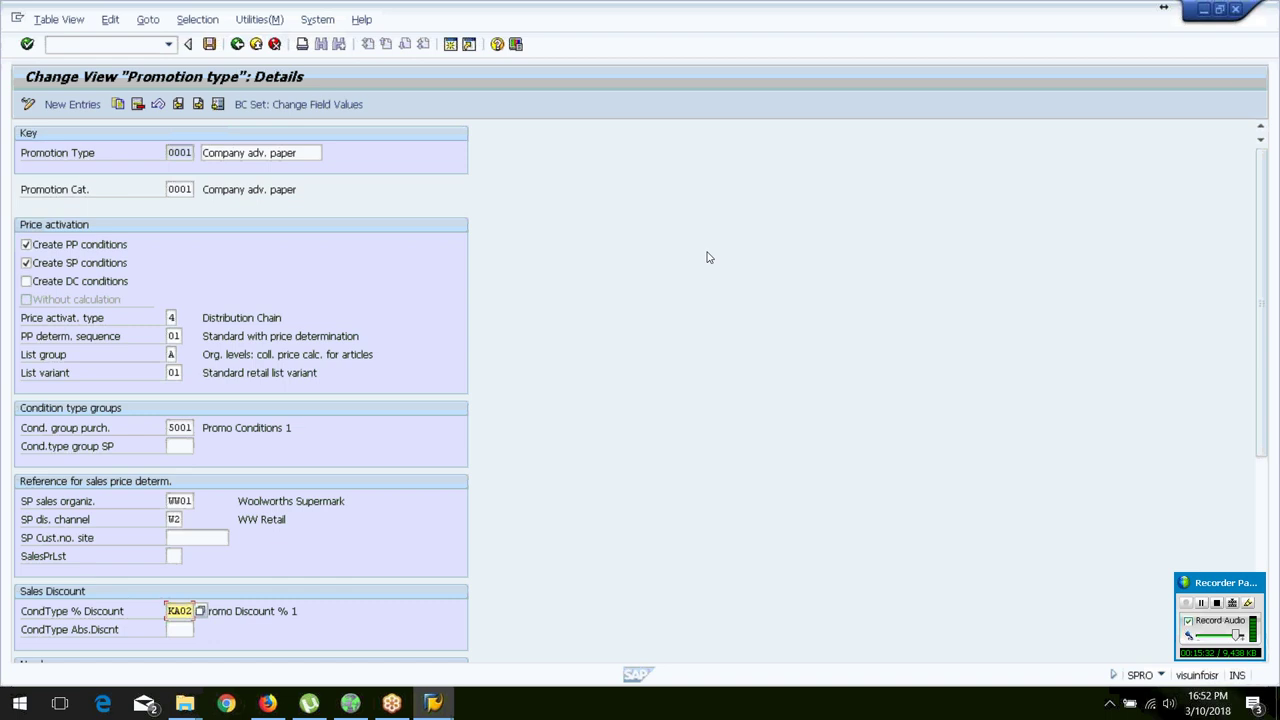
Leave the promotion type maintenance without saving the changes and return to the IMG structure.
left_click(237, 44)
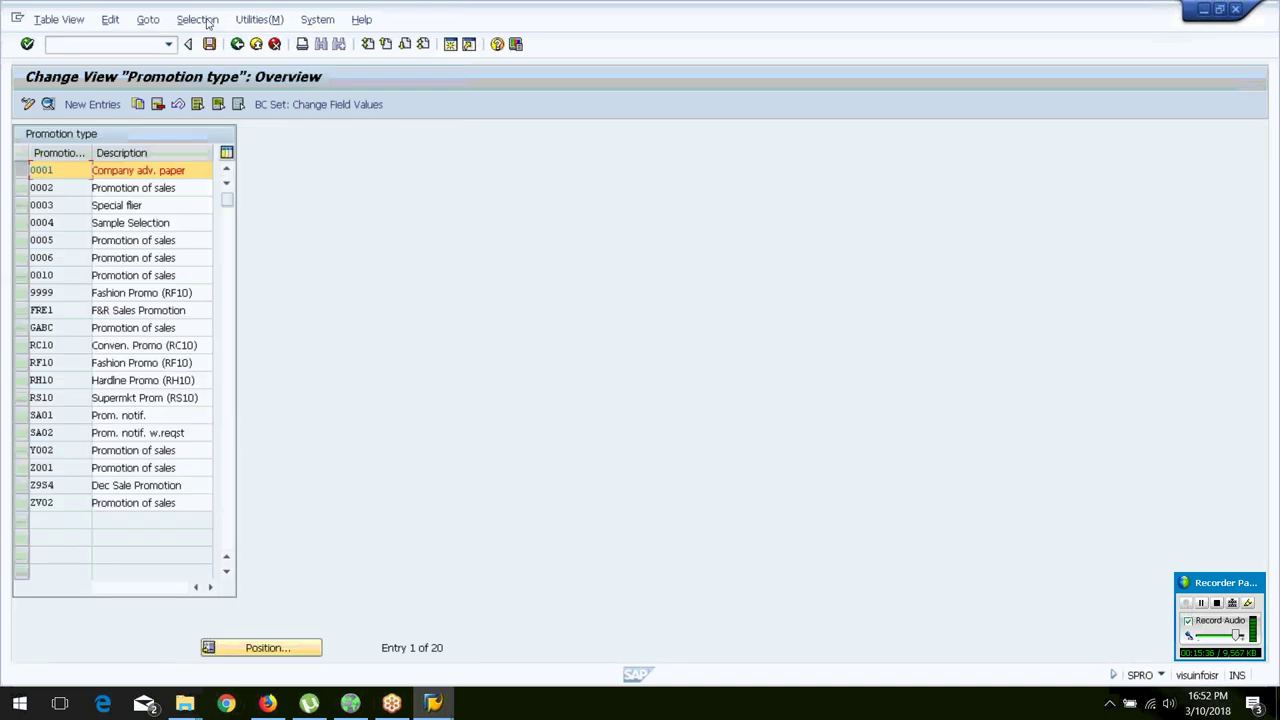
left_click(237, 44)
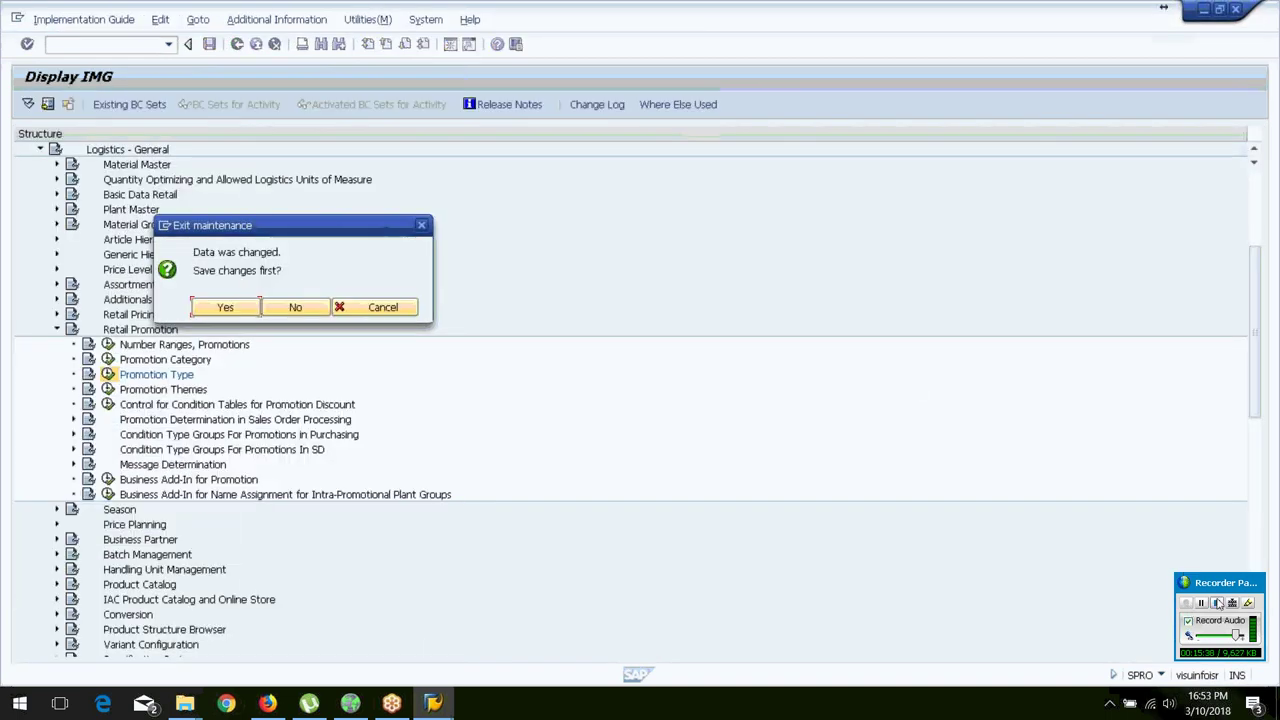
left_click(298, 312)
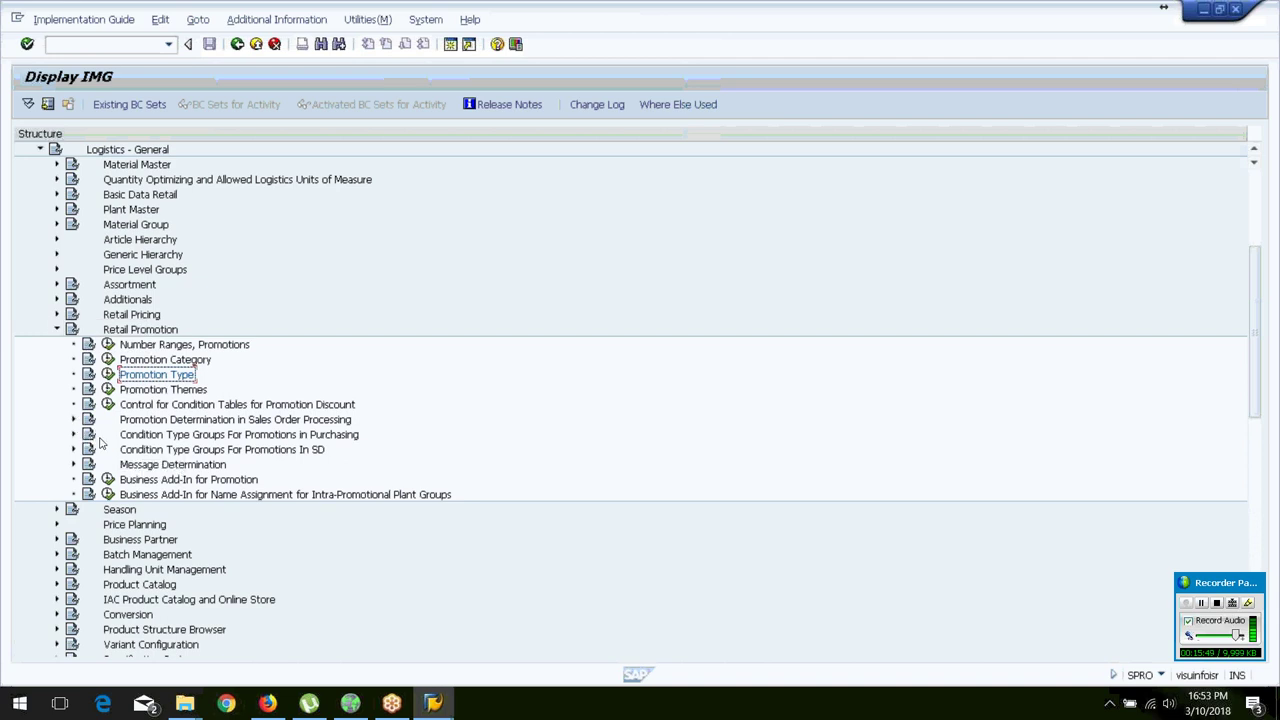
Open the maintenance of promotion determination per sales area and go to the entries of sales organization WW01.
left_click(74, 420)
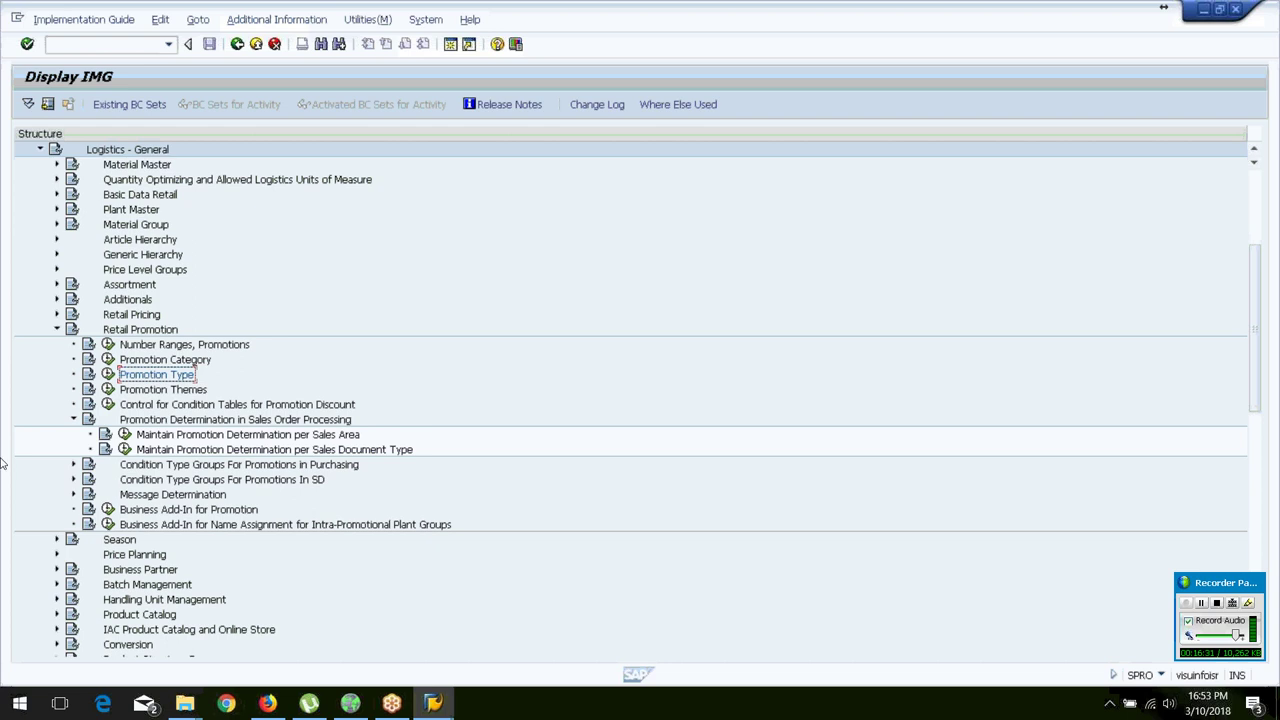
left_click(125, 436)
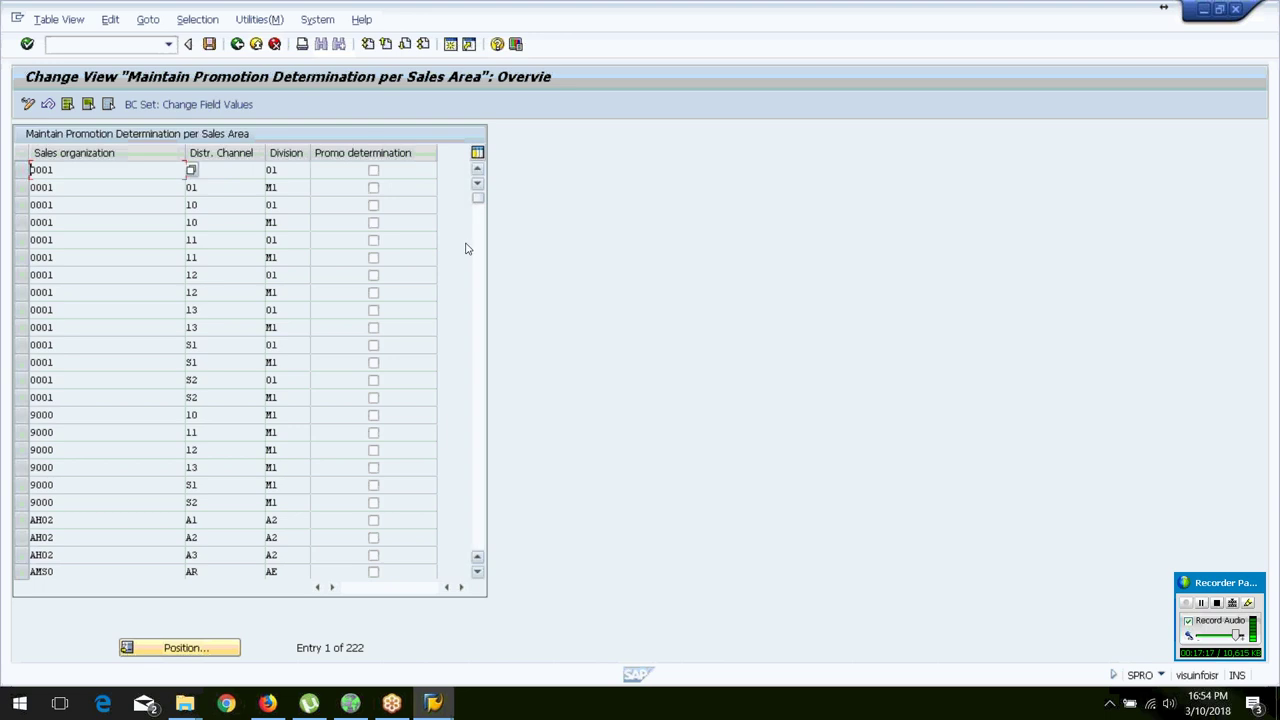
left_click_drag(479, 208, 478, 449)
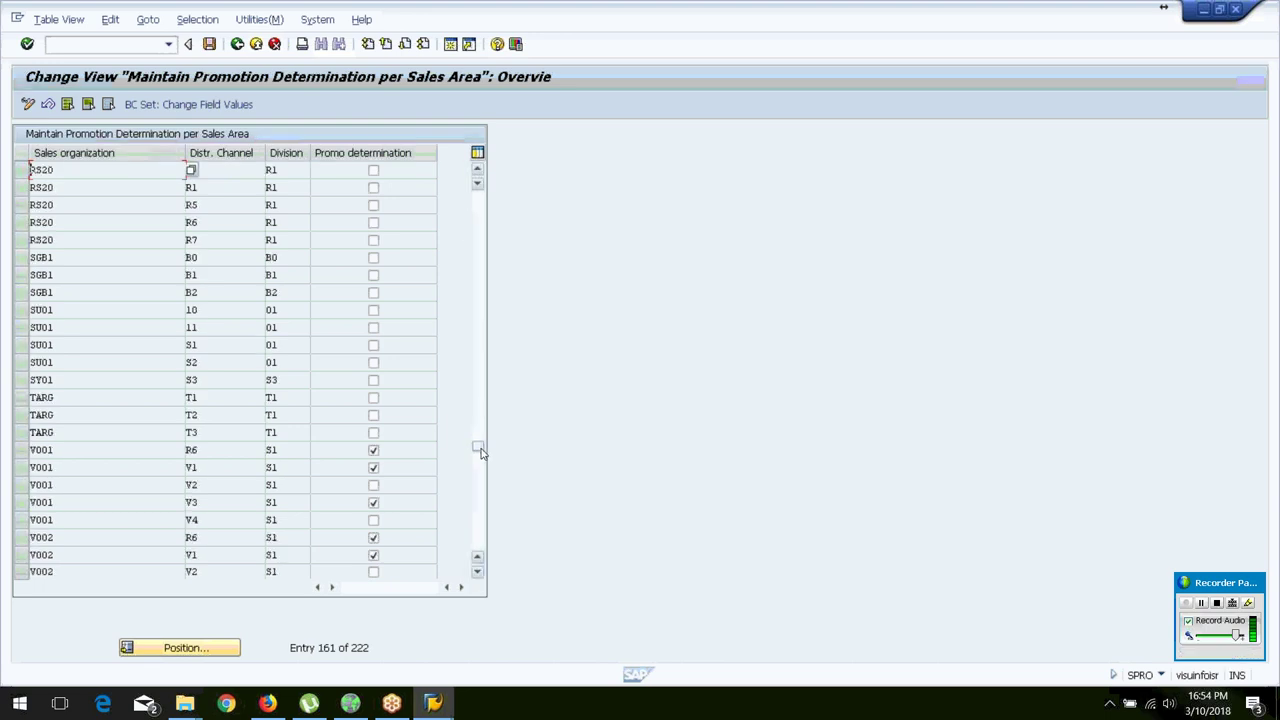
left_click(481, 513)
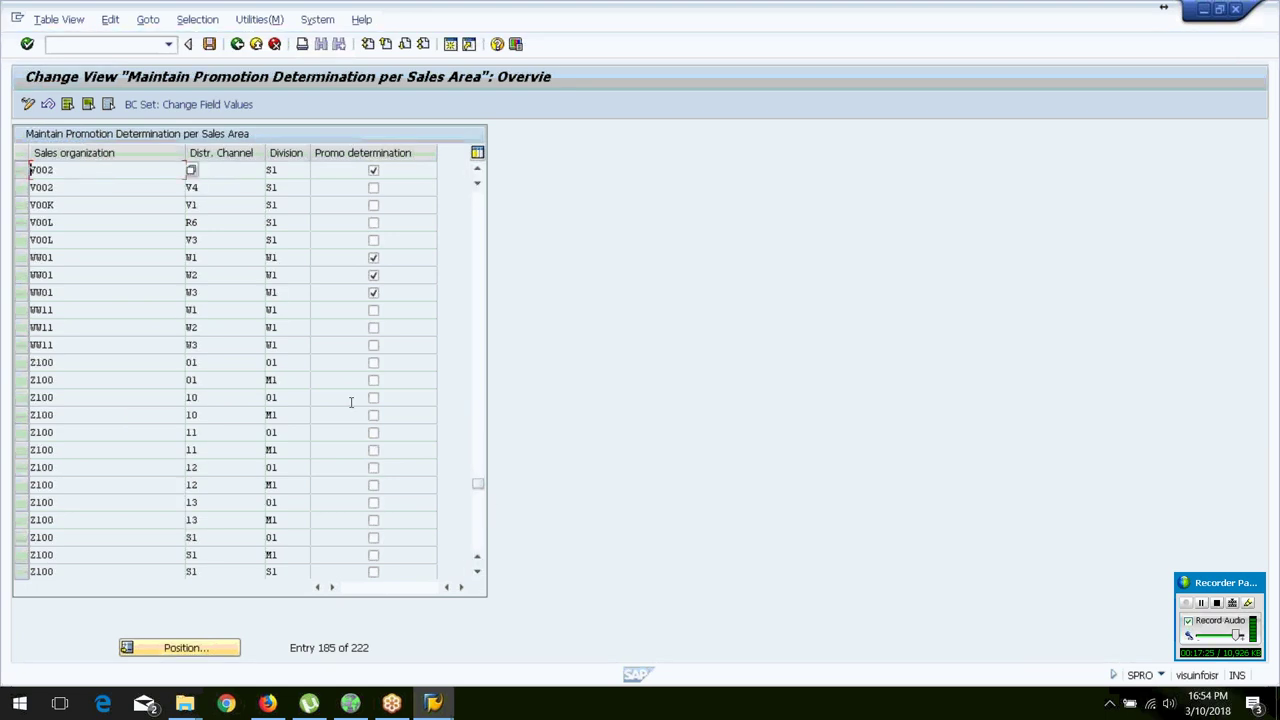
Mark the three WW01 entries for distribution channels W1 to W3, check their division and promotion determination, and return to the IMG.
left_click(22, 257)
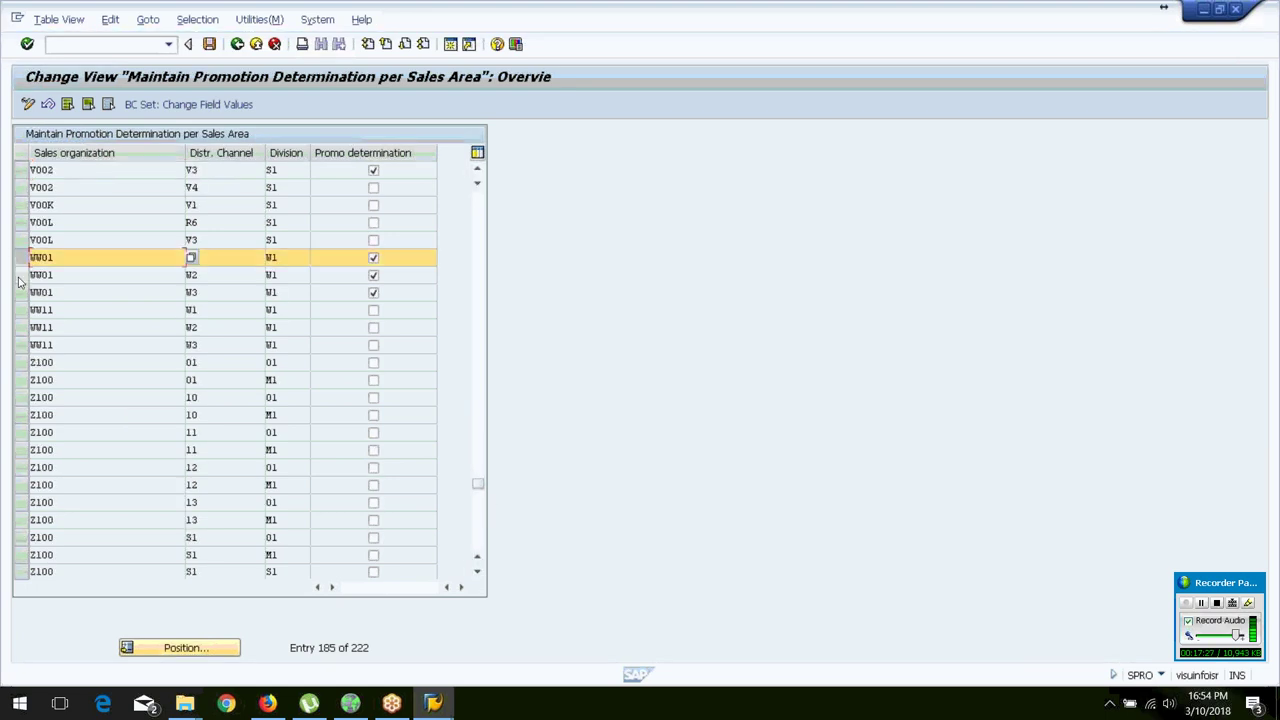
left_click(22, 274)
left_click(22, 292)
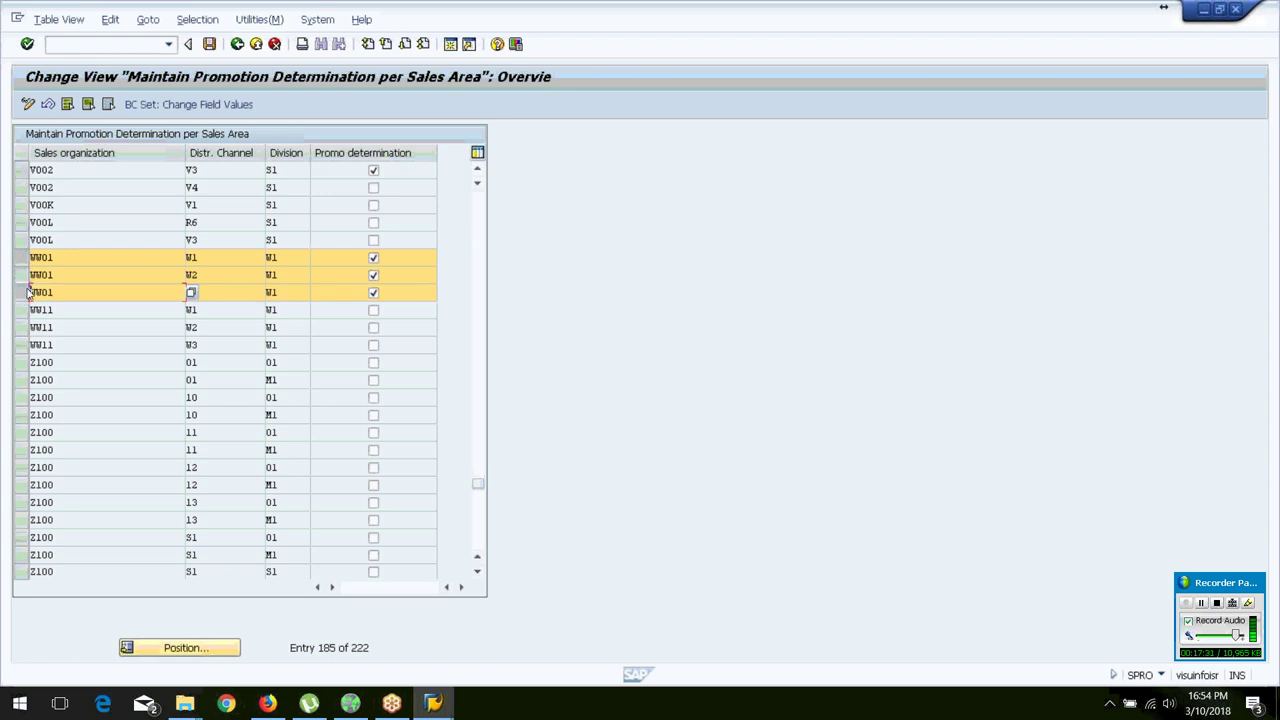
left_click(144, 280)
left_click(292, 278)
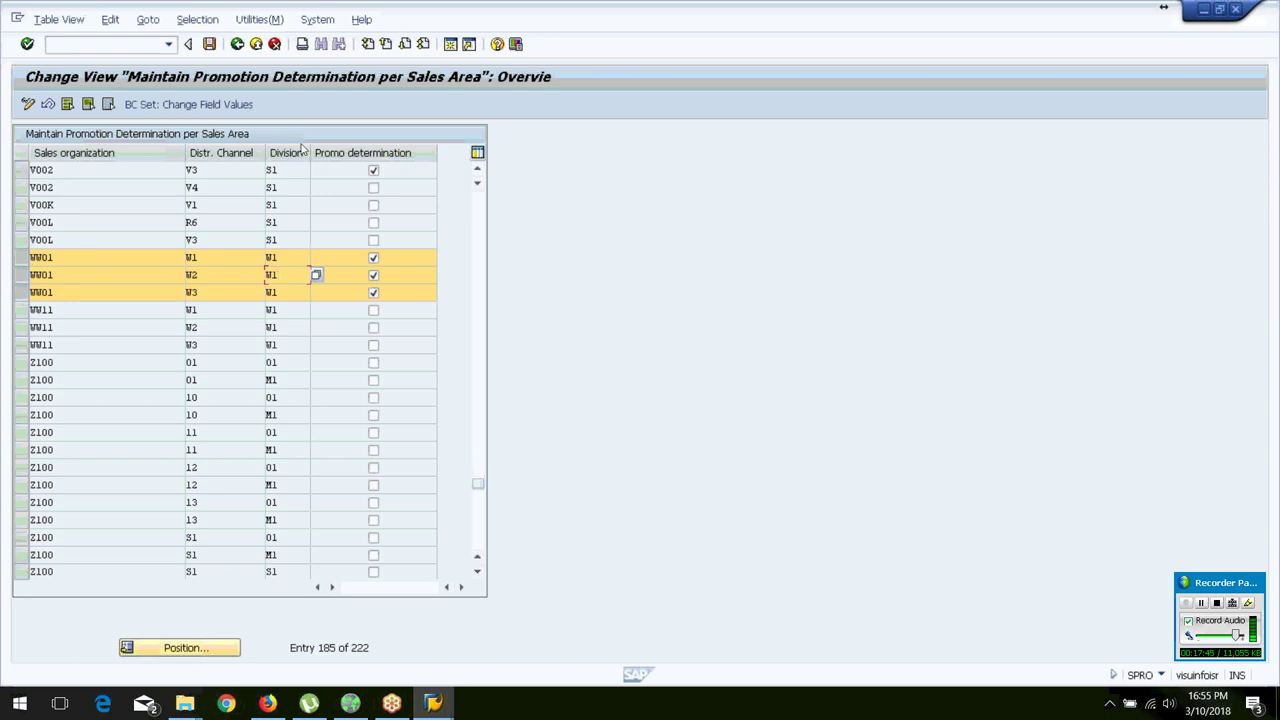
left_click(68, 257)
left_click(236, 45)
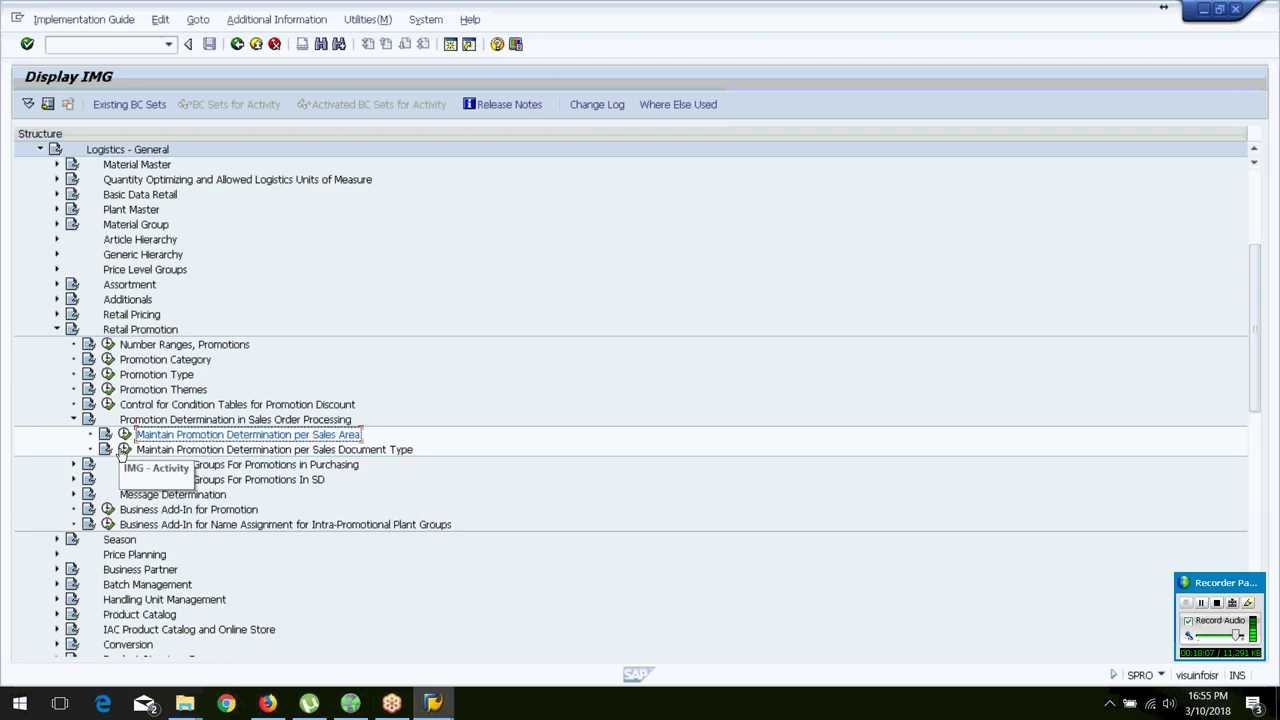
Open the promotion determination per sales document type, find document type OR in the list and mark its row.
left_click(124, 450)
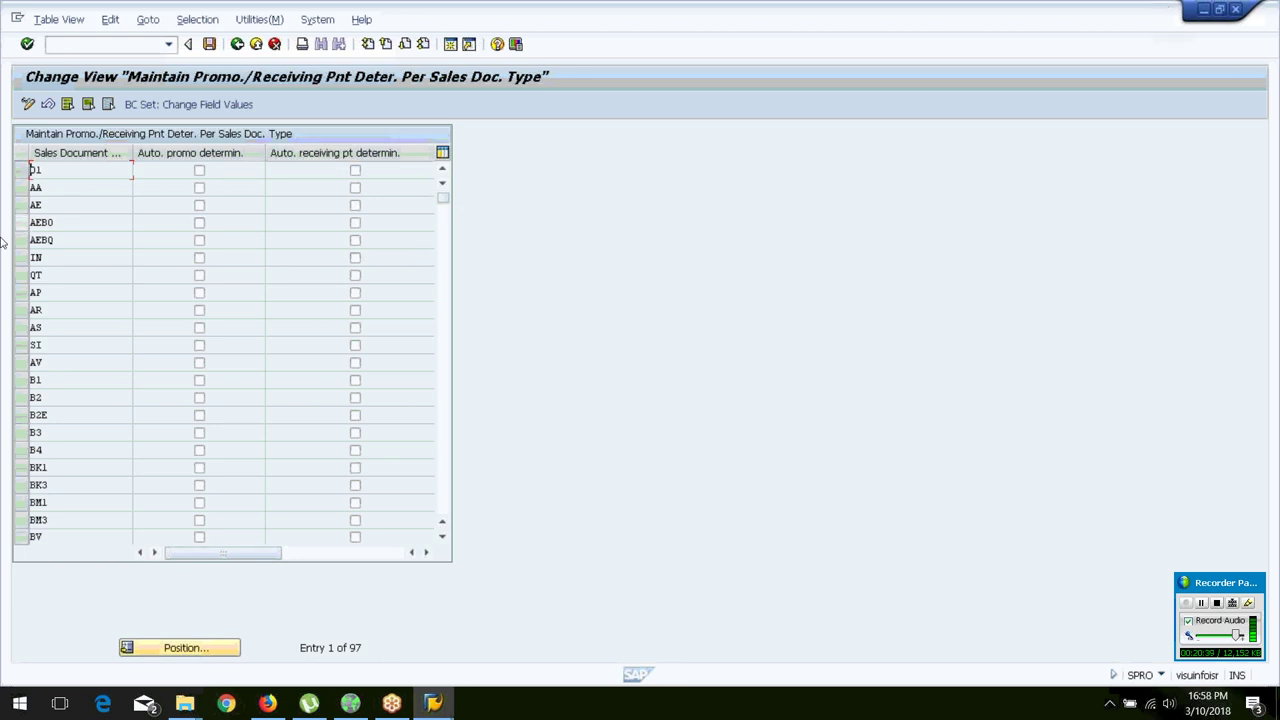
left_click(103, 262)
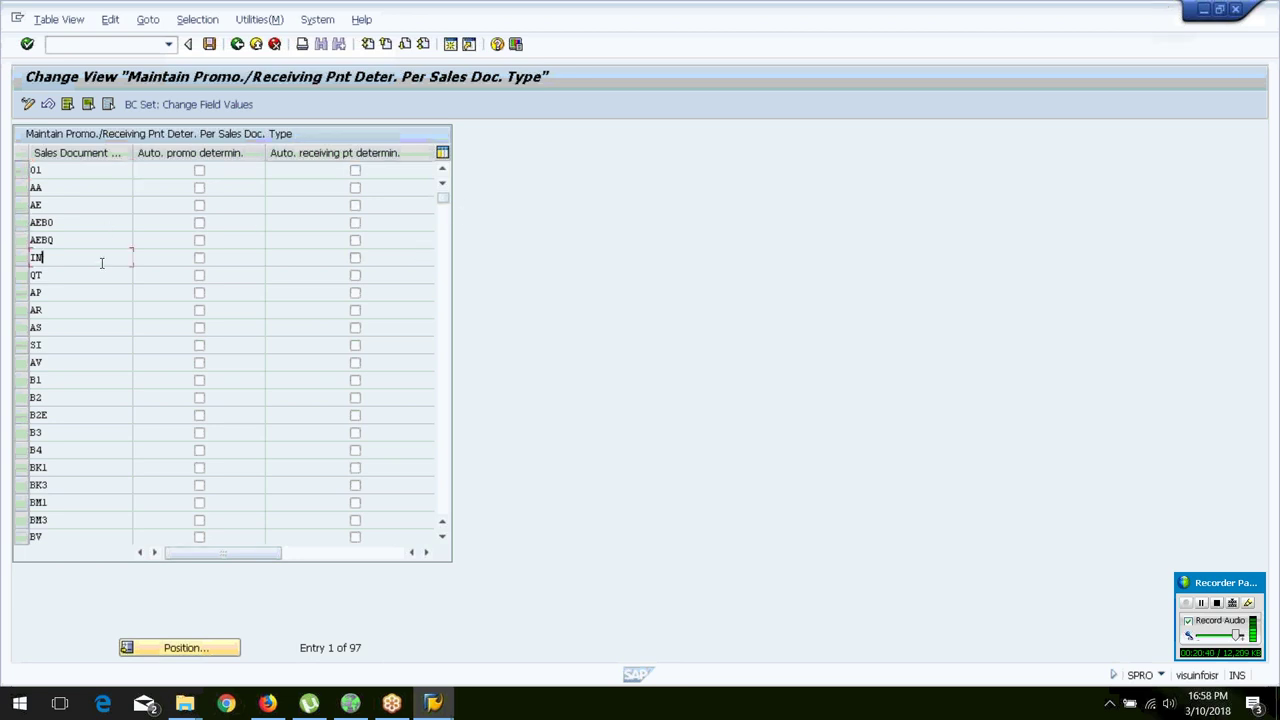
left_click(447, 393)
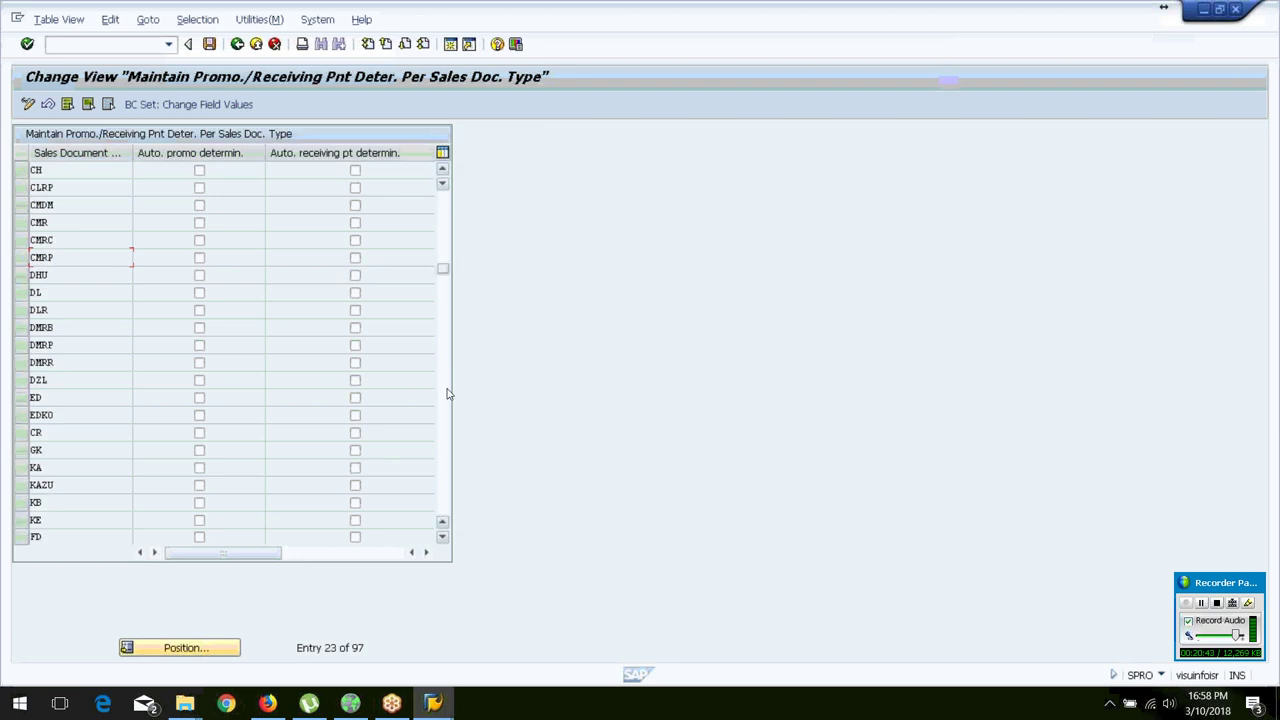
left_click(447, 393)
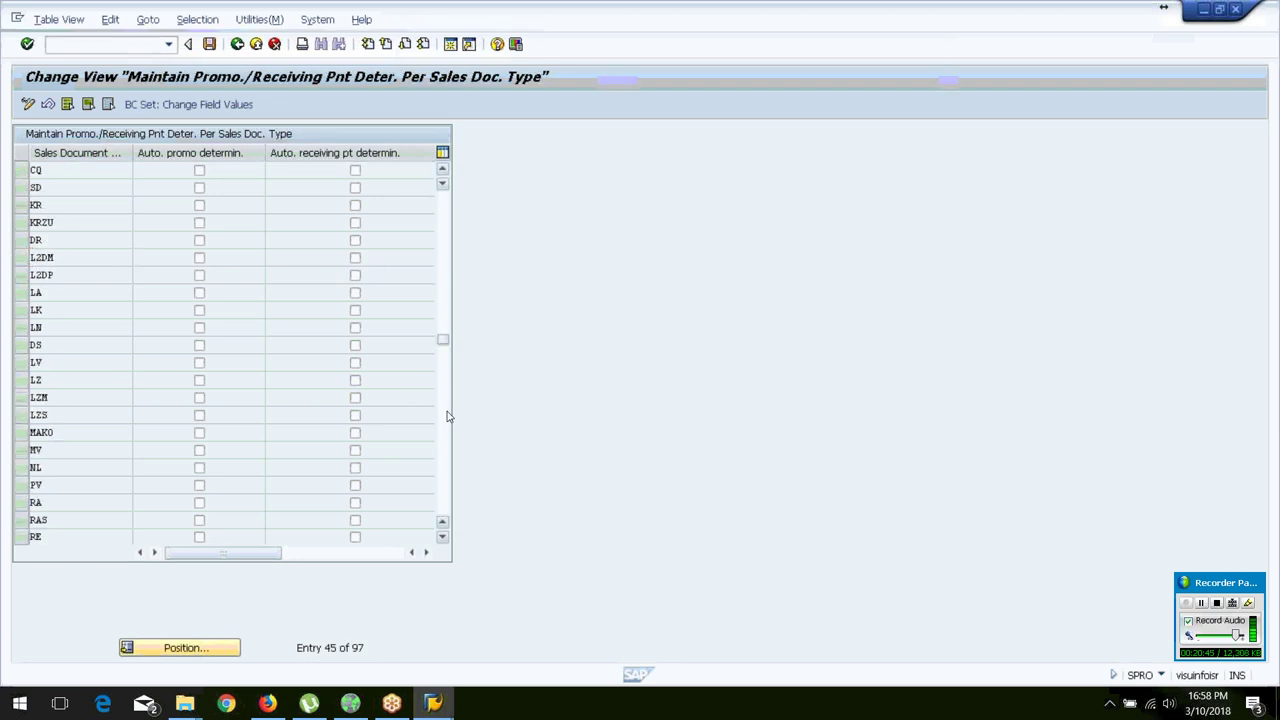
left_click(447, 416)
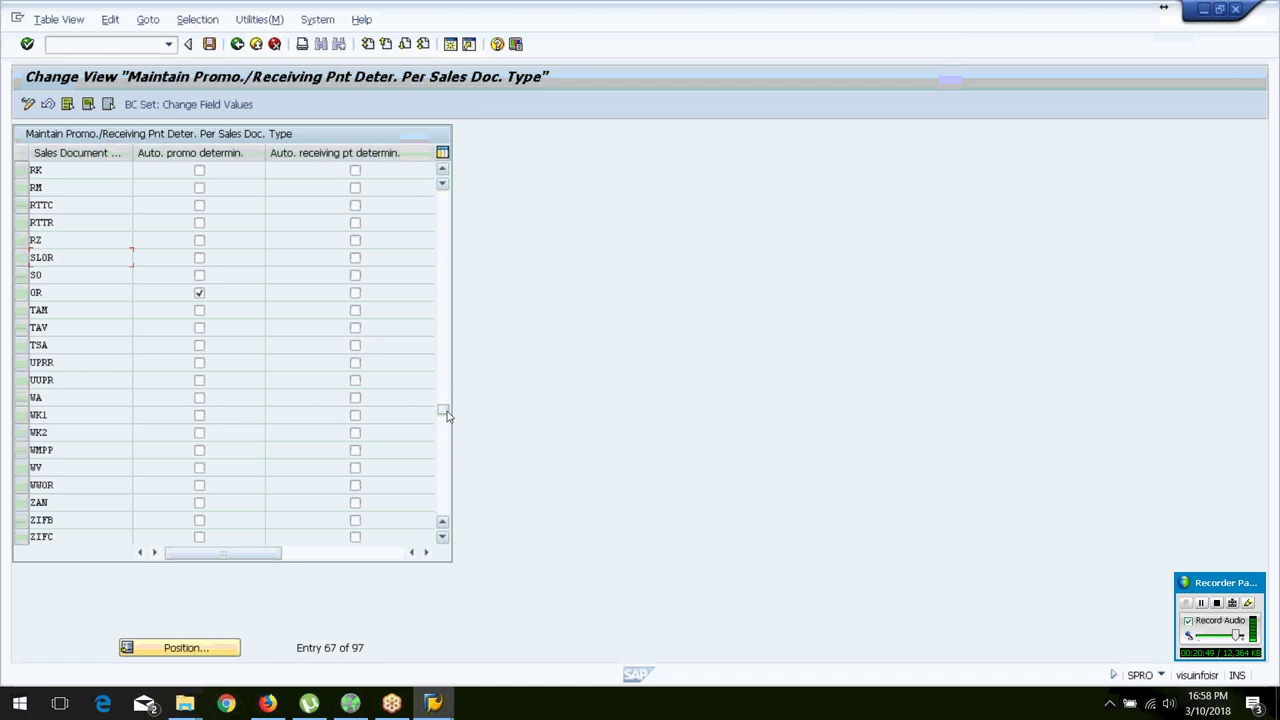
left_click(20, 293)
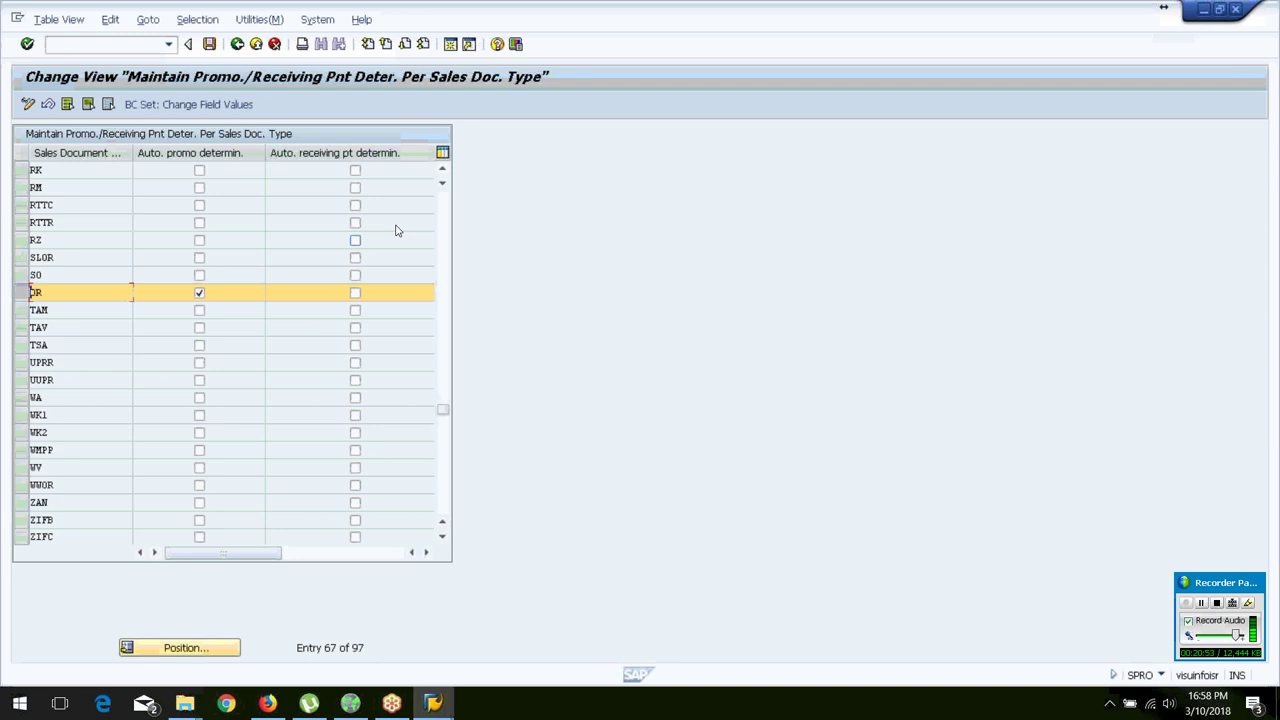
Activate automatic promotion determination for sales document type BV.
left_click(445, 206)
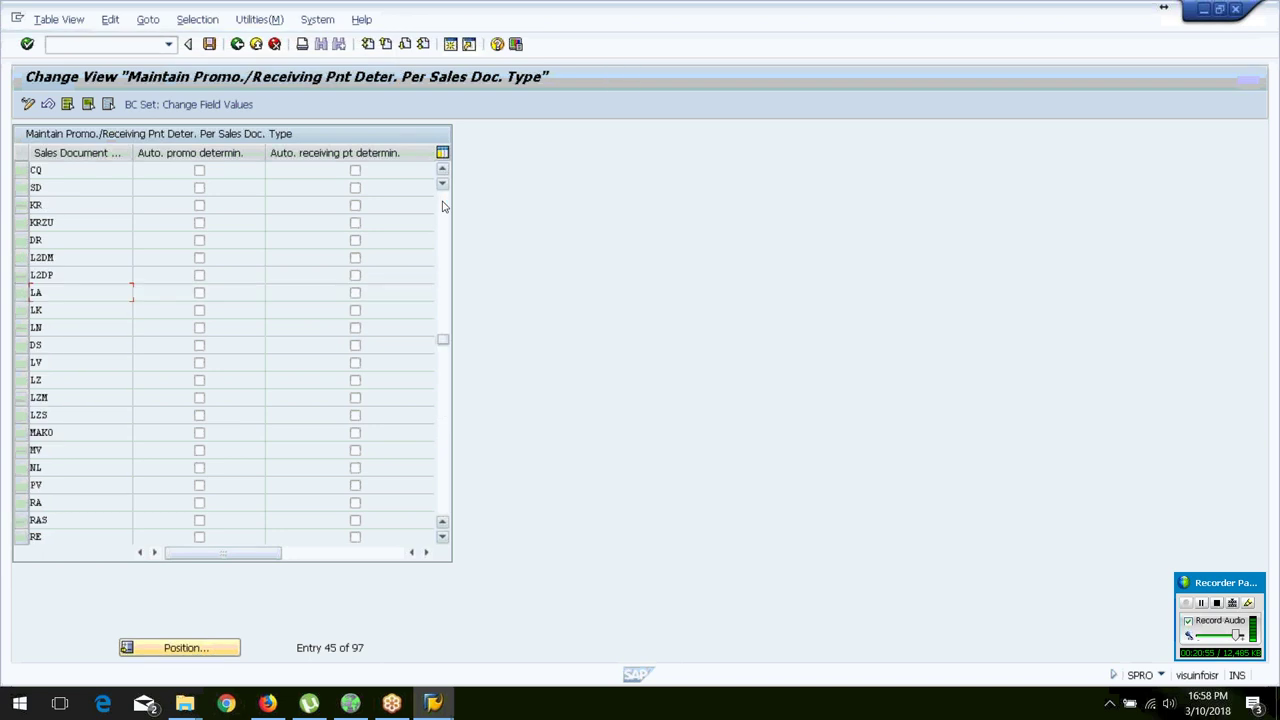
left_click(445, 206)
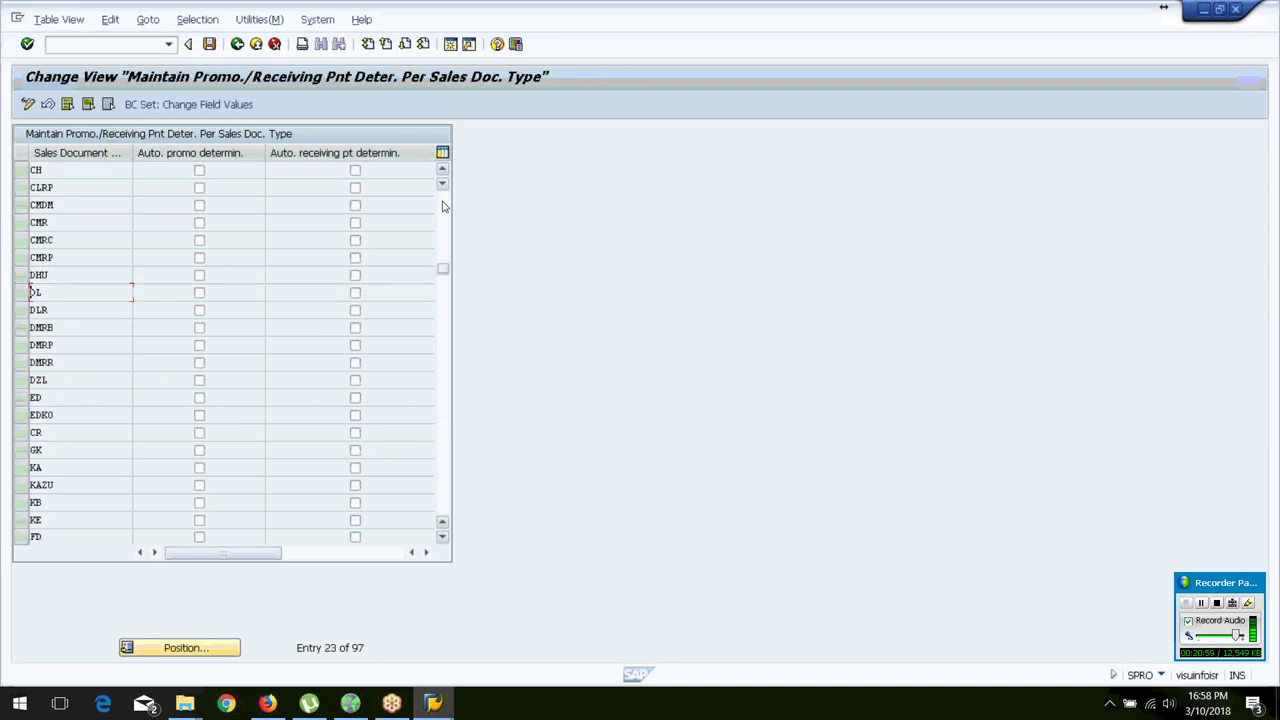
left_click(445, 203)
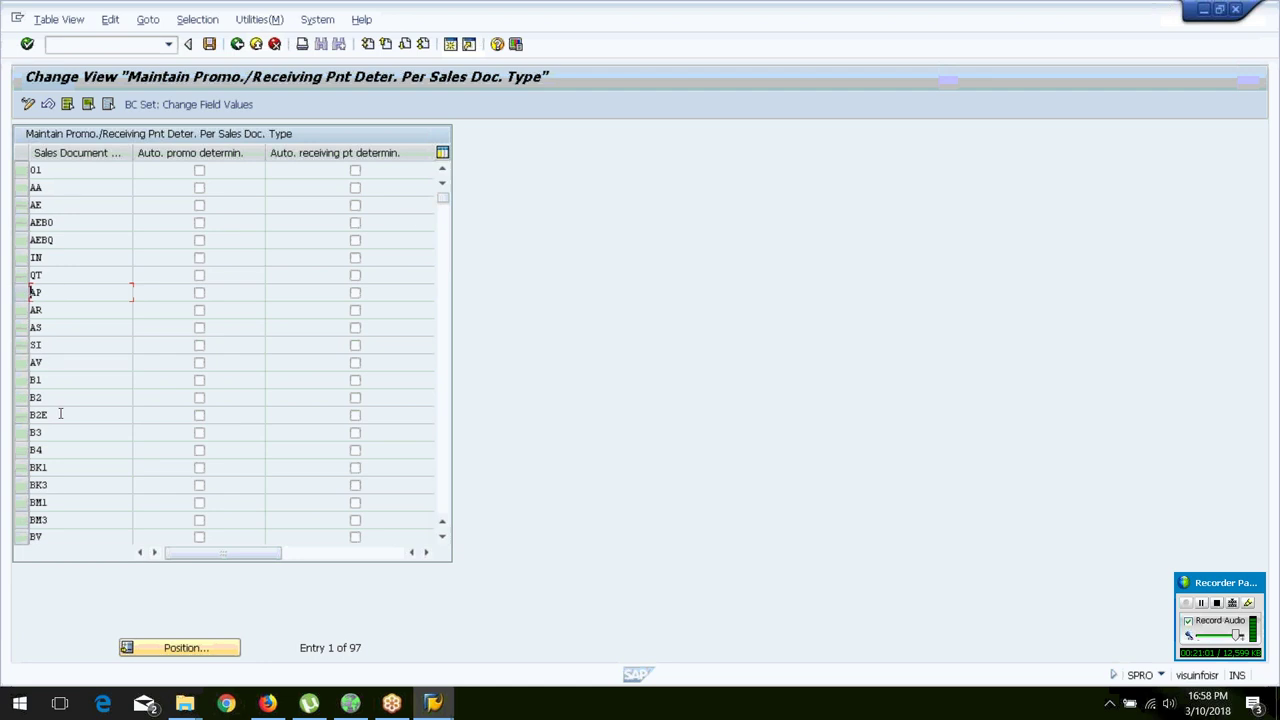
left_click(199, 537)
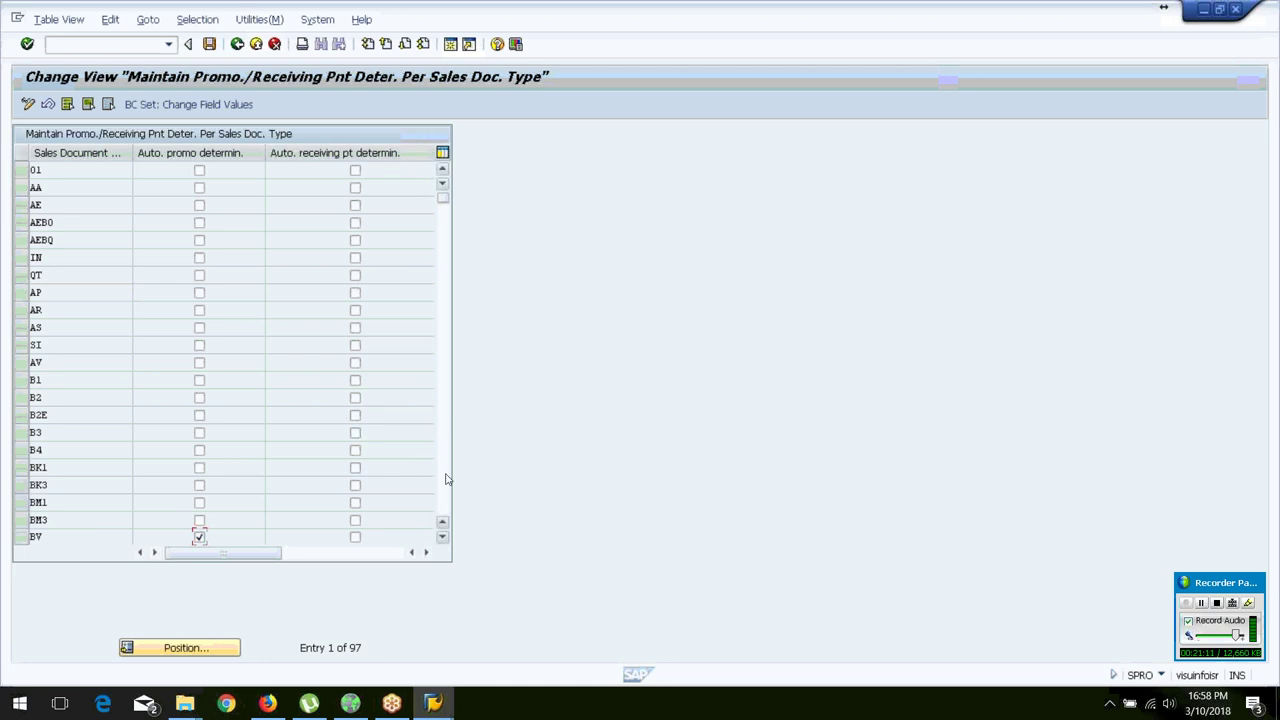
Look through the sales document types again, checking the promotion determination for OR, and mark the row of RE.
scroll(447, 479, "down", 3)
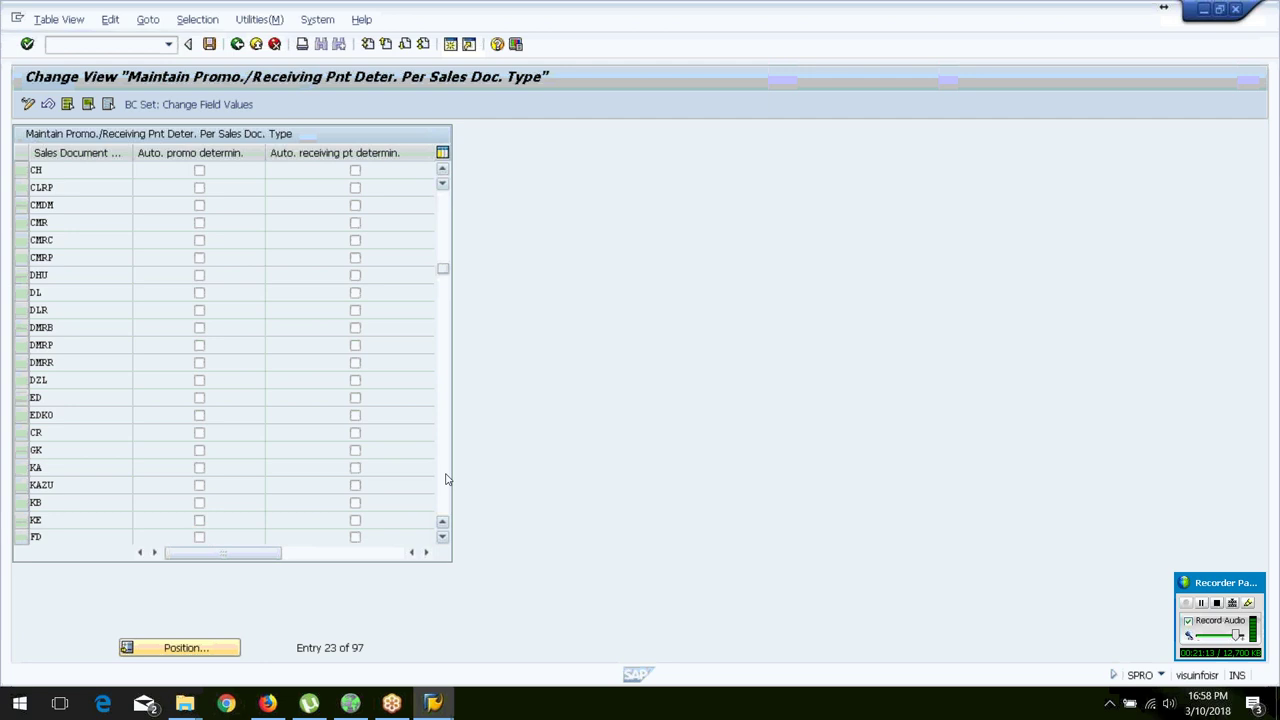
scroll(447, 479, "down", 3)
scroll(447, 479, "down", 3)
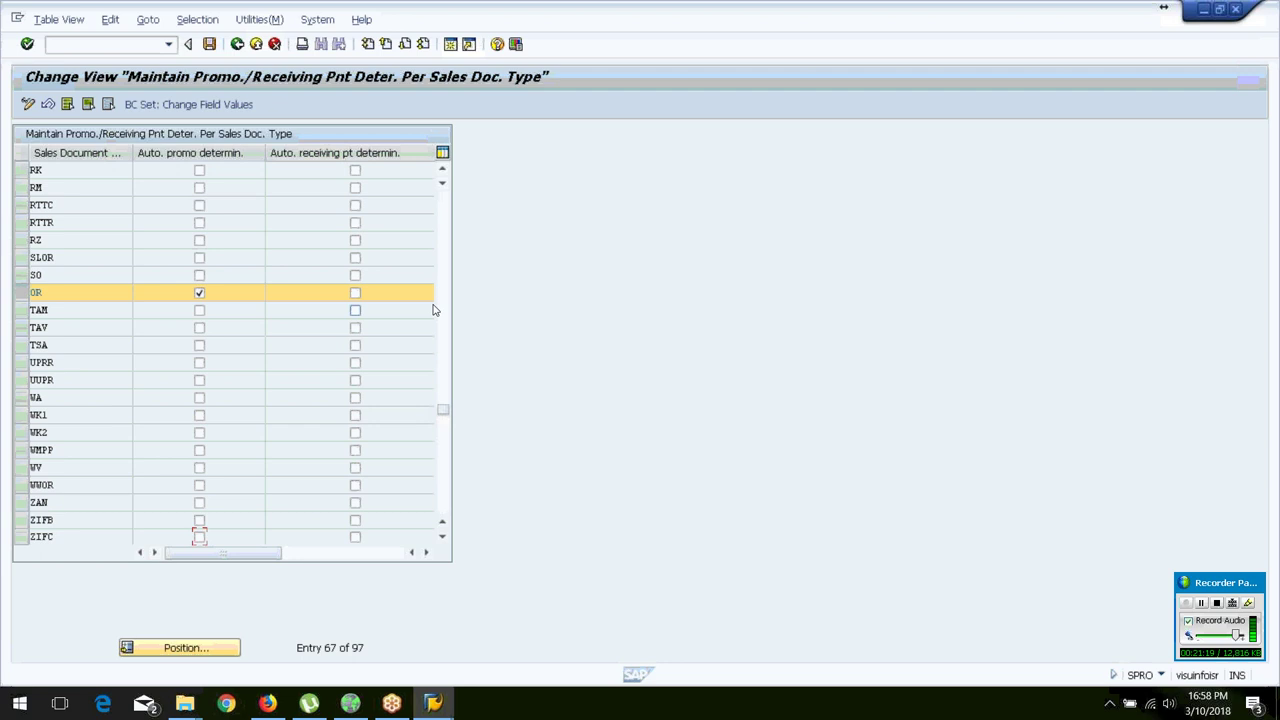
scroll(440, 309, "up", 3)
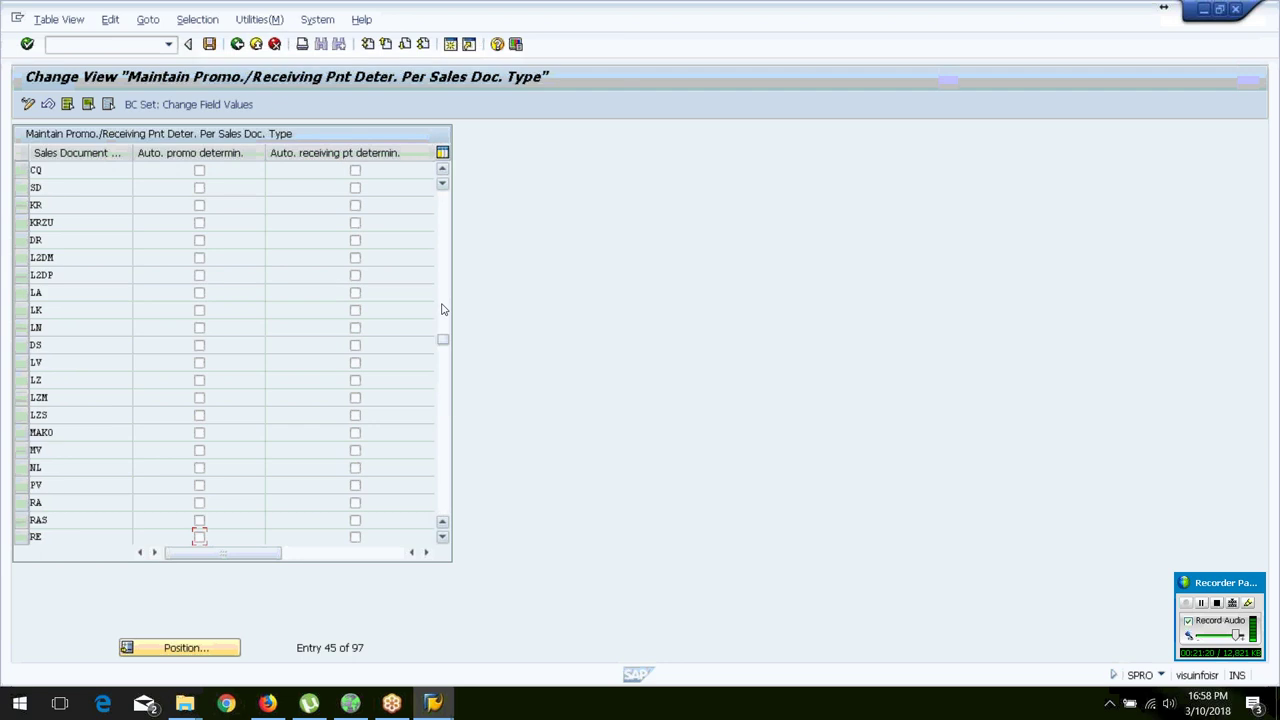
left_click(19, 538)
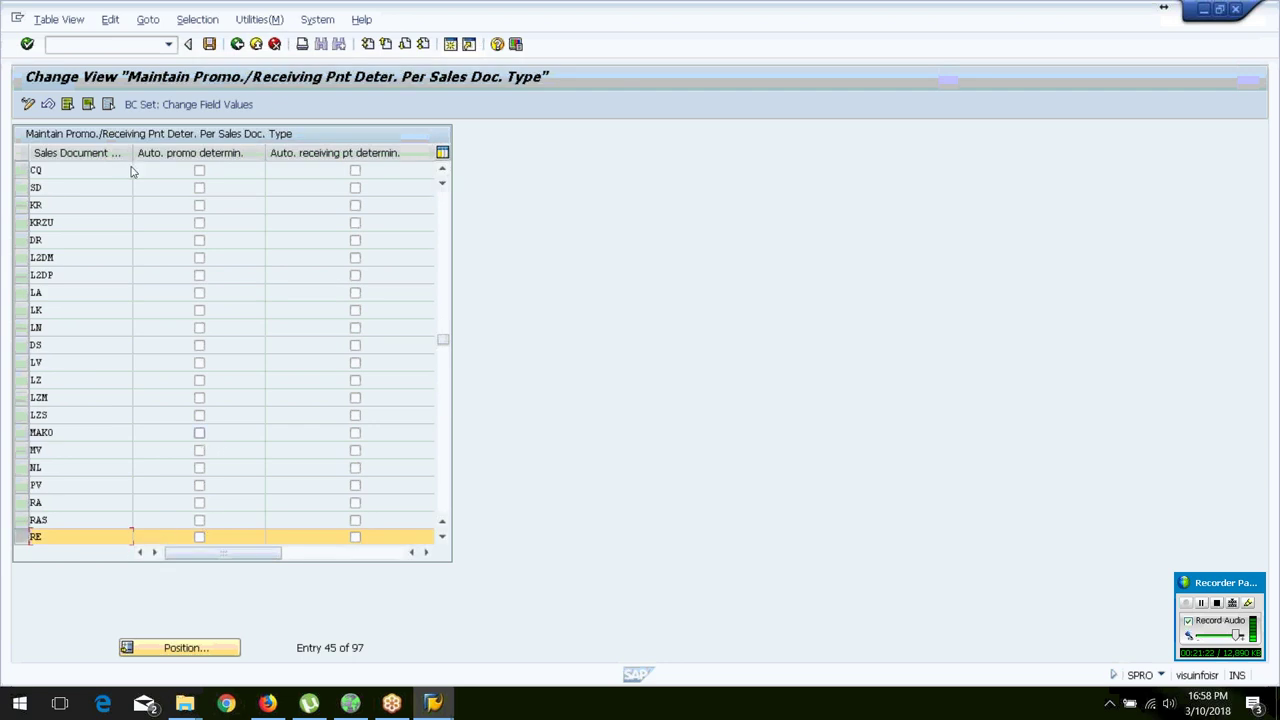
Save the sales document type settings under the proposed customizing request and return to the IMG structure.
left_click(211, 46)
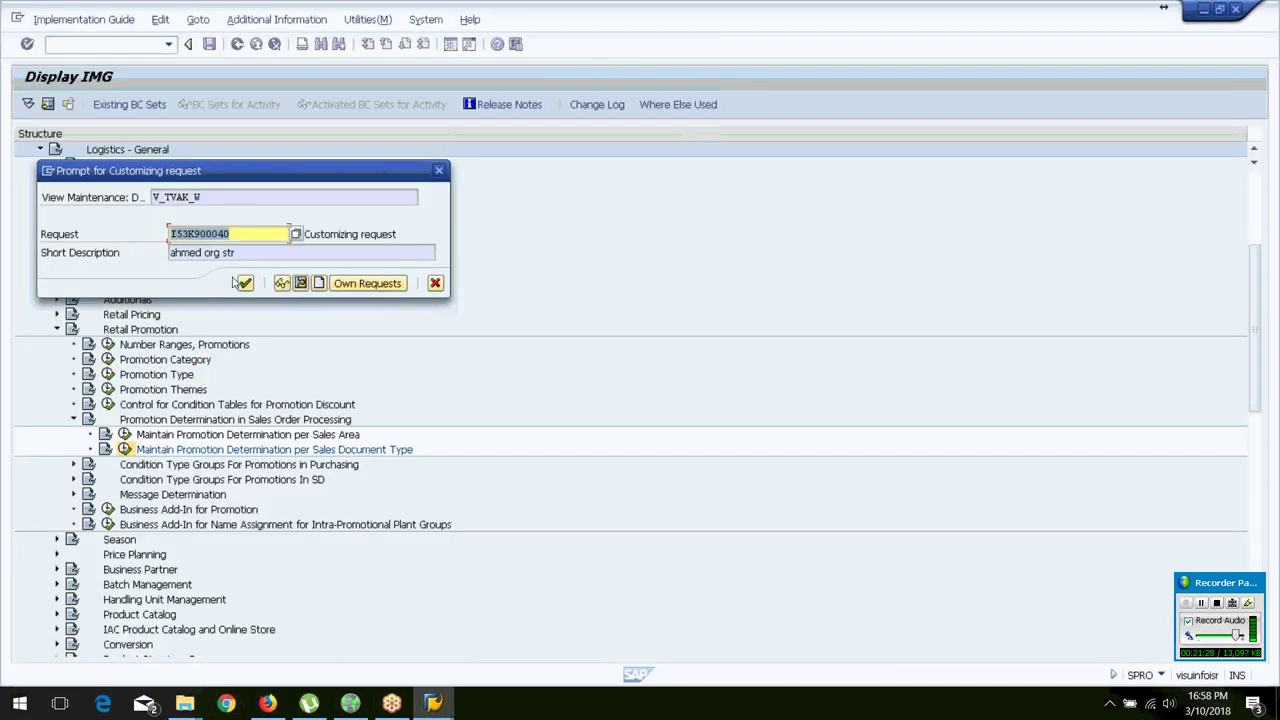
left_click(245, 284)
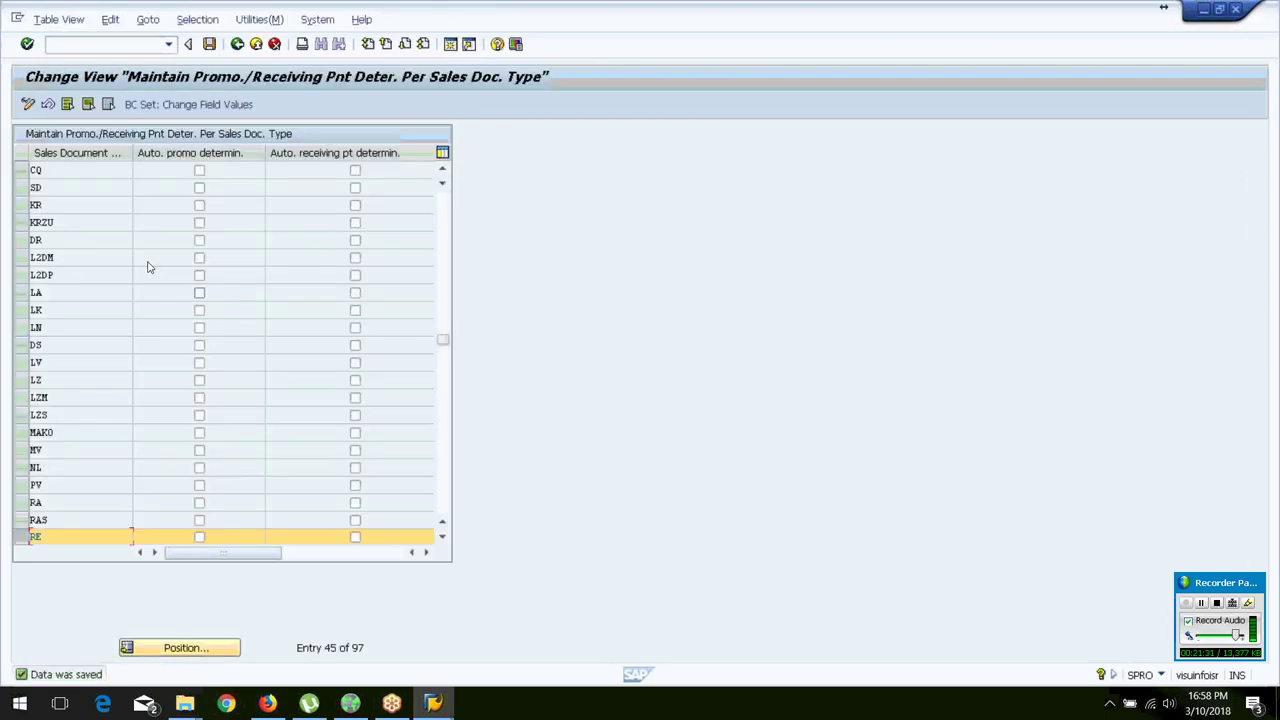
left_click(238, 45)
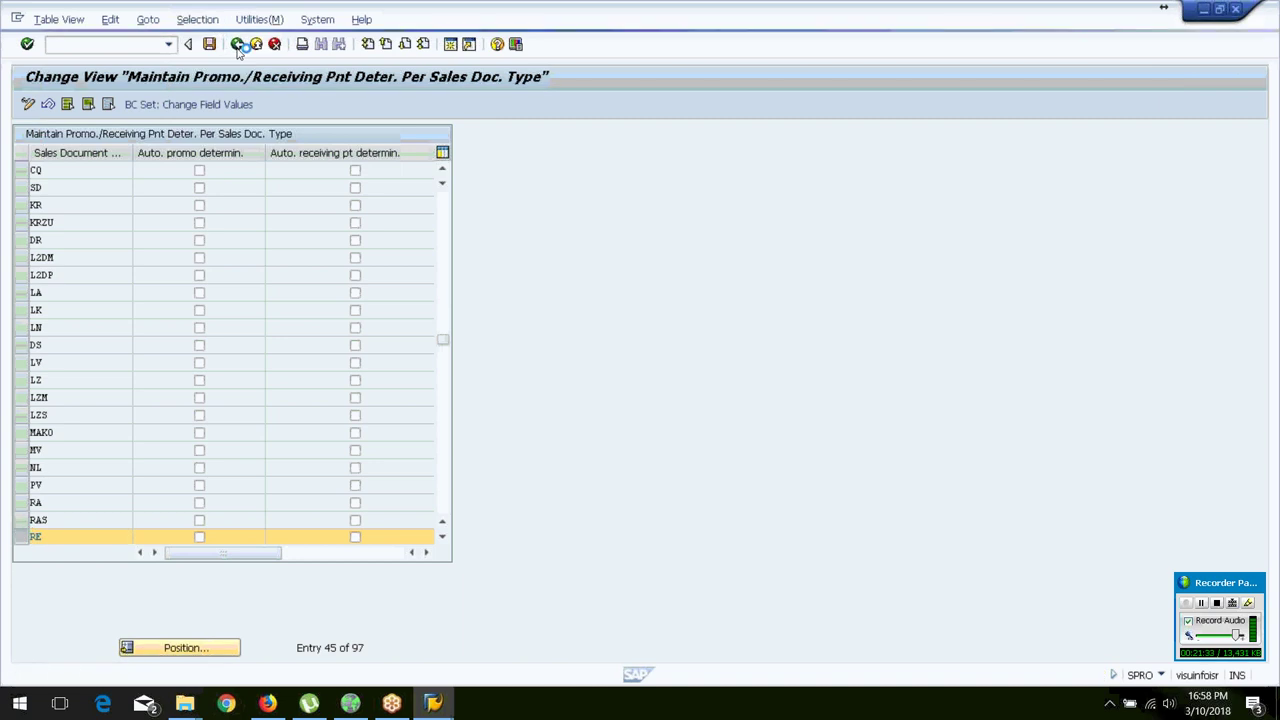
Look at the activities for condition type groups for promotions in purchasing, leaving that node and the promotion determination node collapsed.
left_click(73, 419)
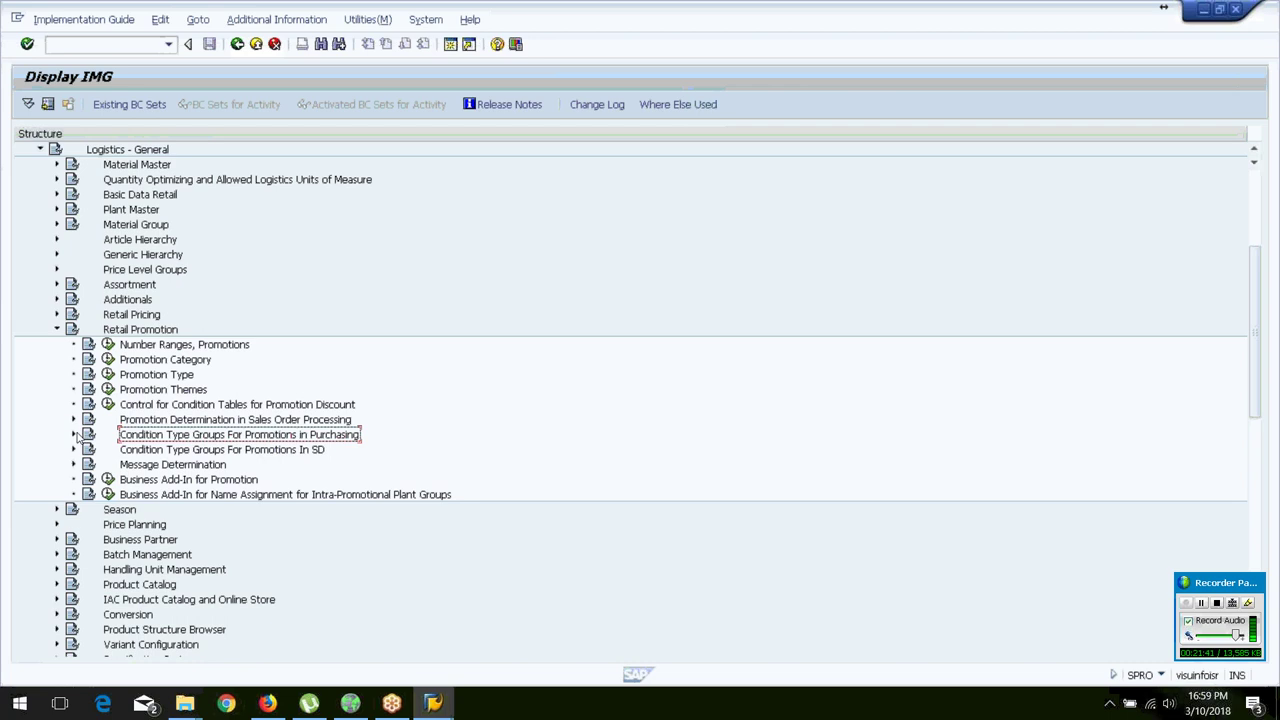
left_click(73, 434)
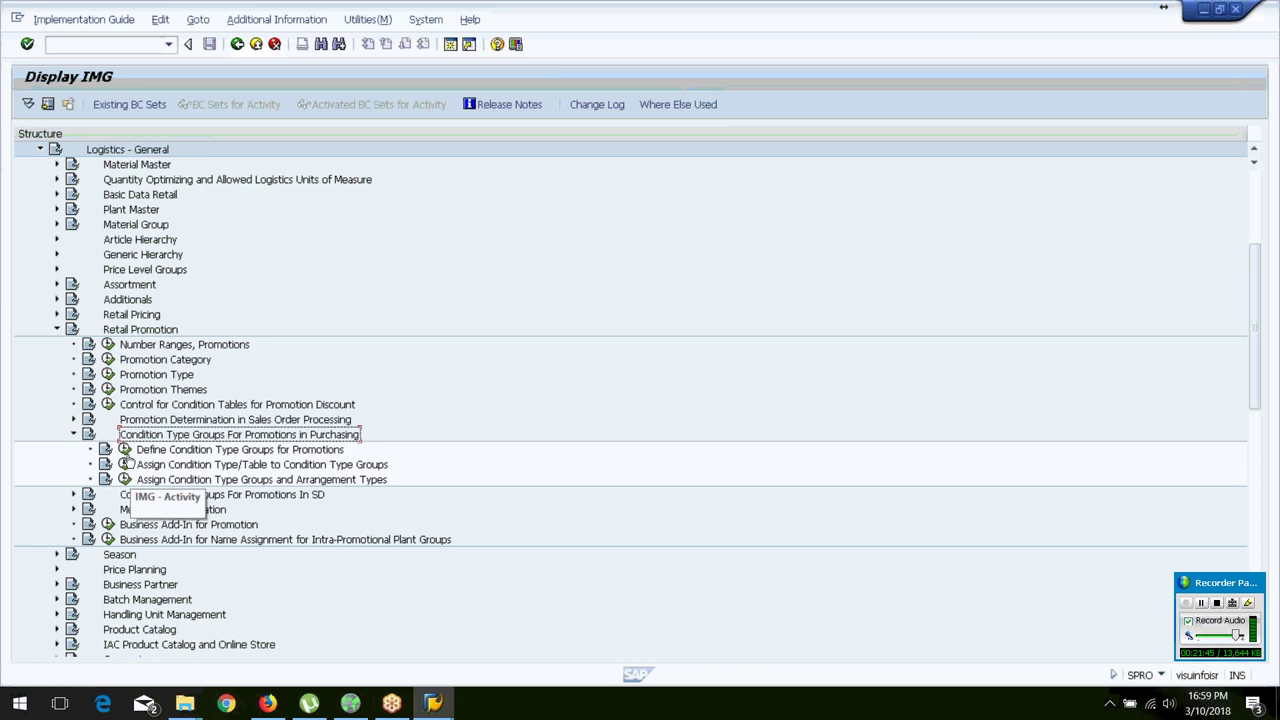
left_click(73, 435)
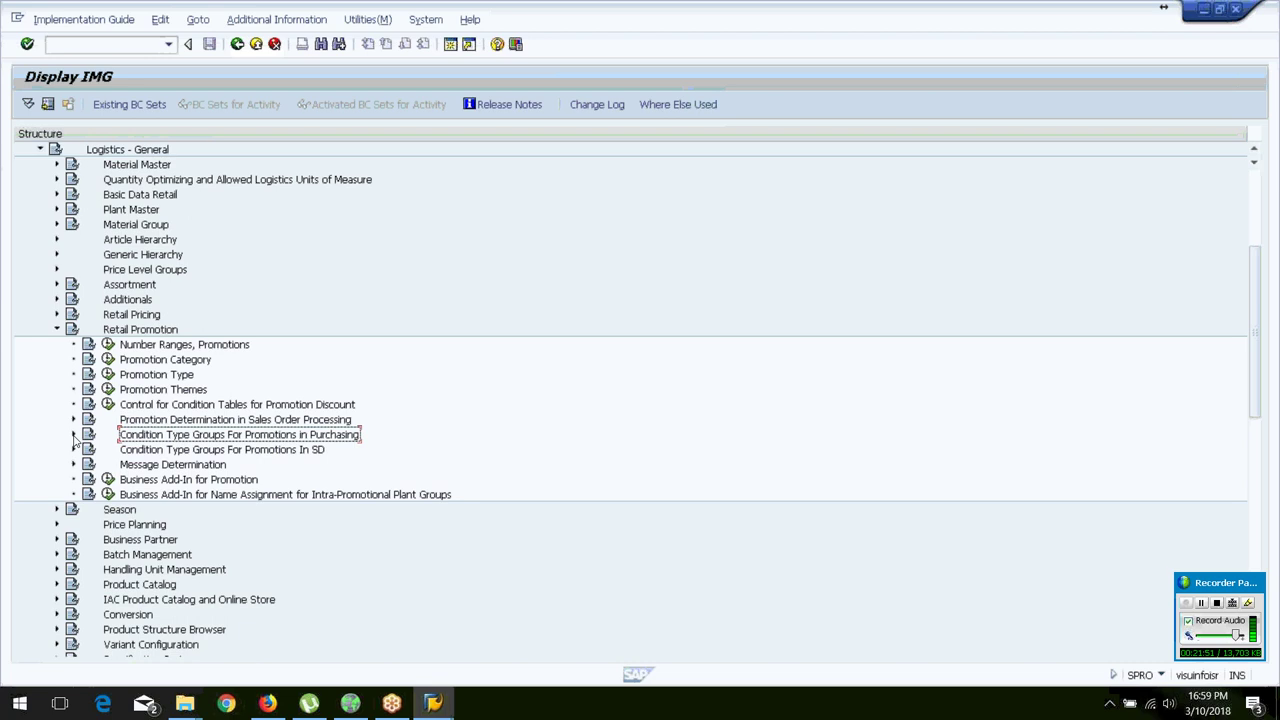